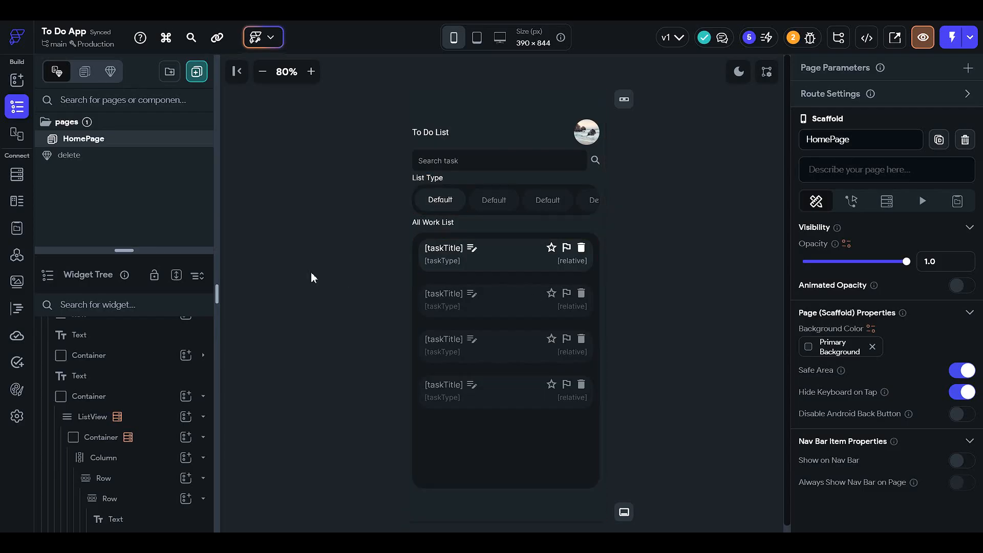
Step: Create a blank page named createAccount
click(196, 71)
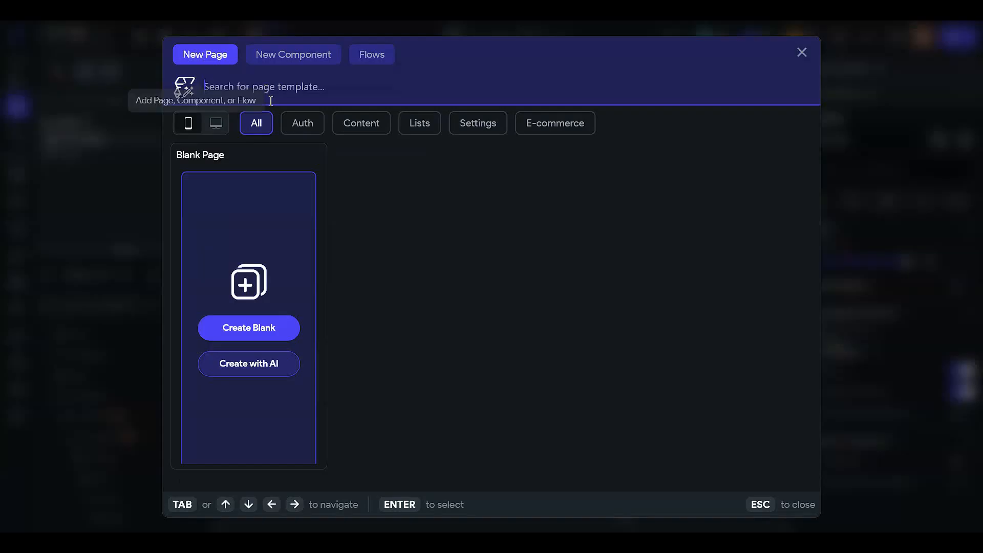
click(278, 334)
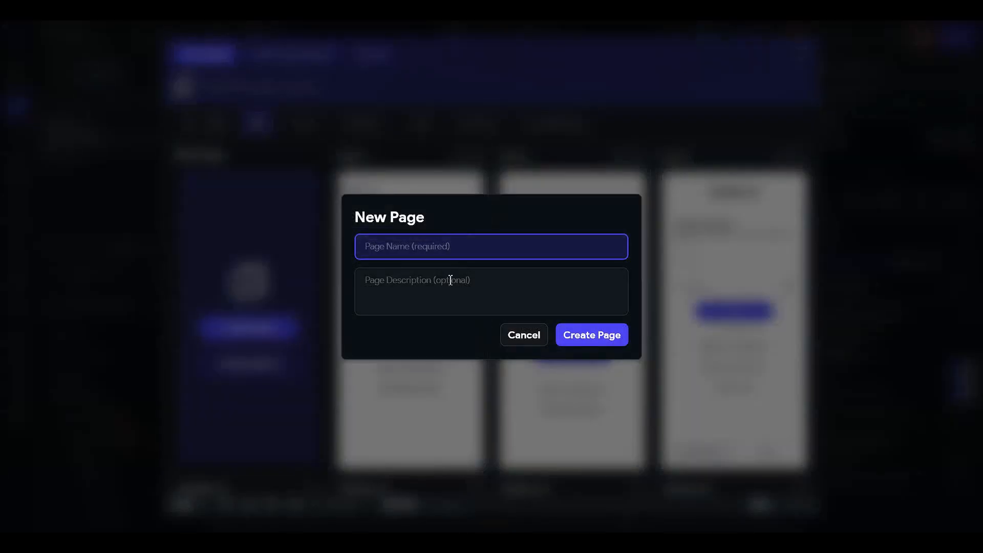
text(createAccount)
click(598, 338)
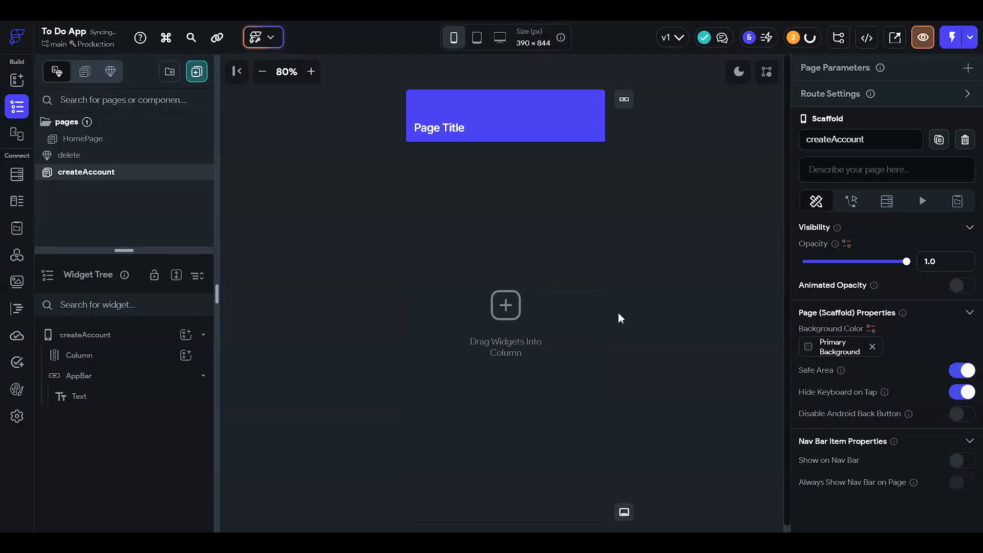
Step: Delete the default app bar and the default column from the createAccount page
click(519, 106)
key(Delete)
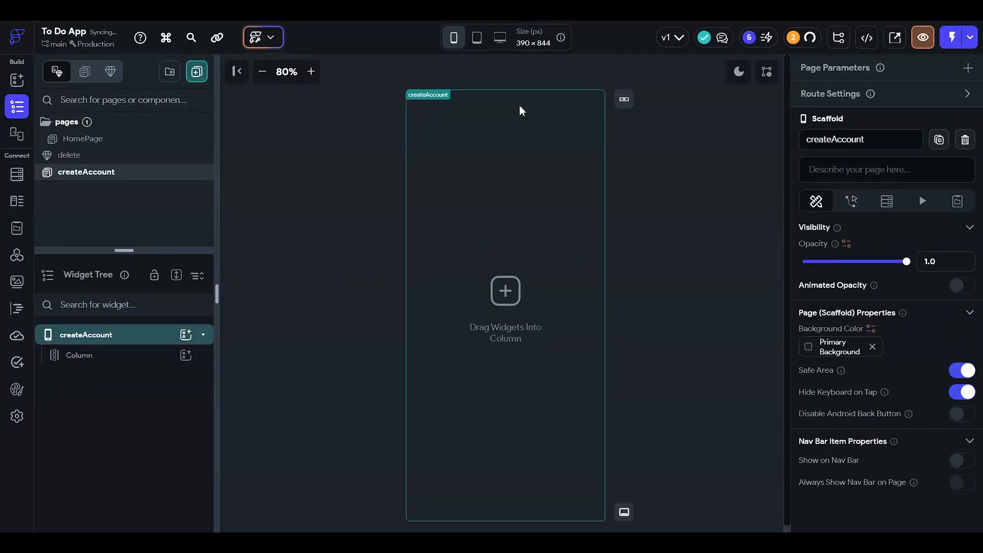
click(125, 358)
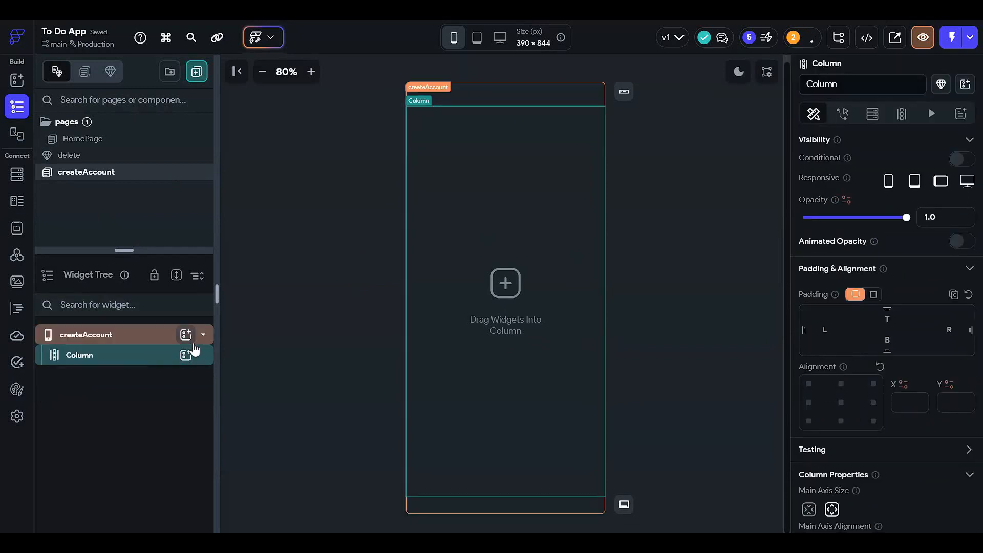
key(Delete)
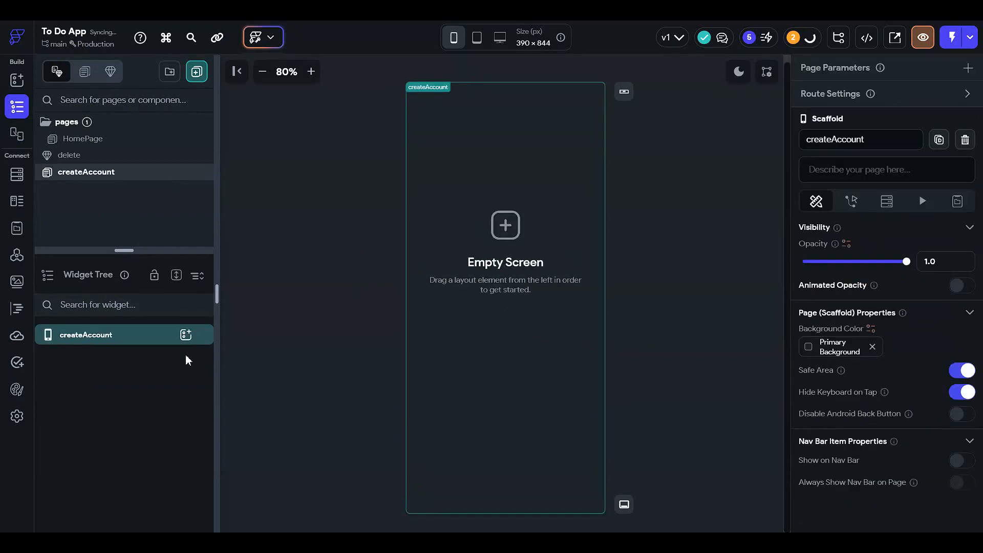
Step: Add a container to the createAccount page and set its width and height to 100%
click(185, 336)
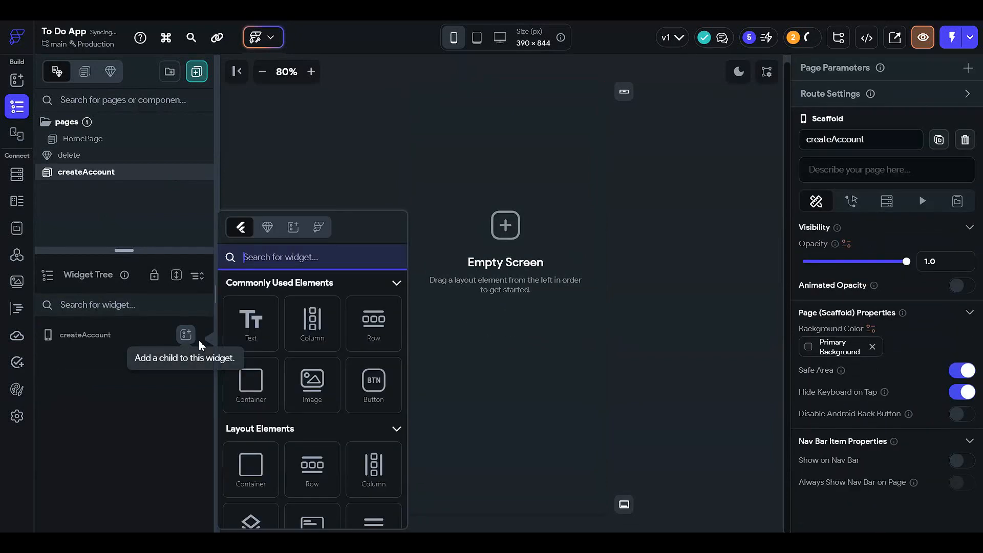
click(252, 391)
scroll(849, 340, down, 2)
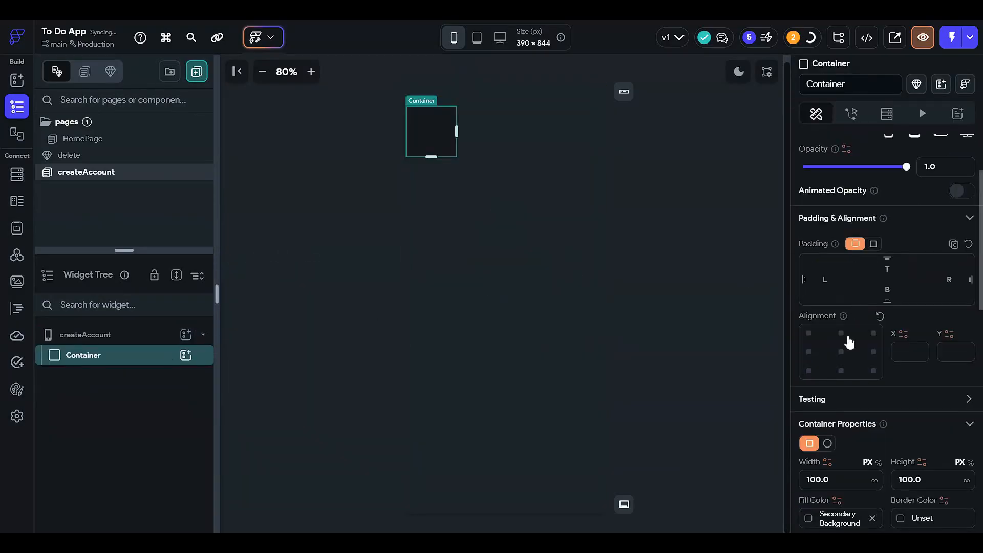
click(877, 464)
click(859, 479)
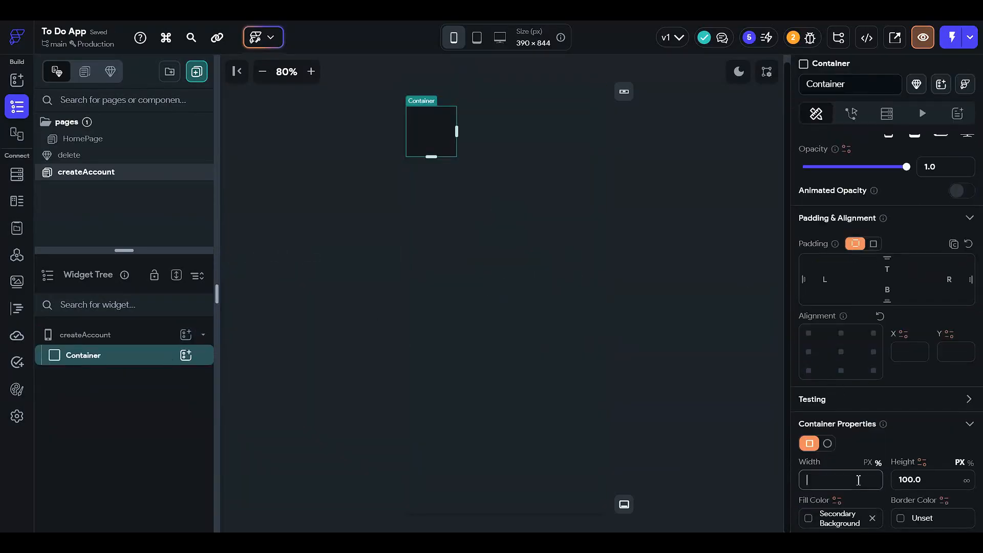
text(100.0)
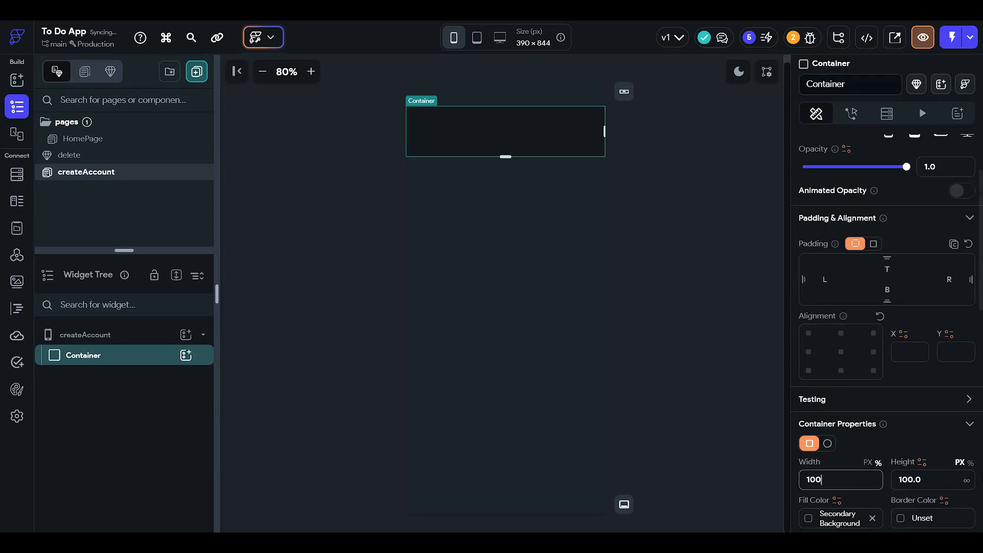
click(969, 465)
click(914, 478)
text(100)
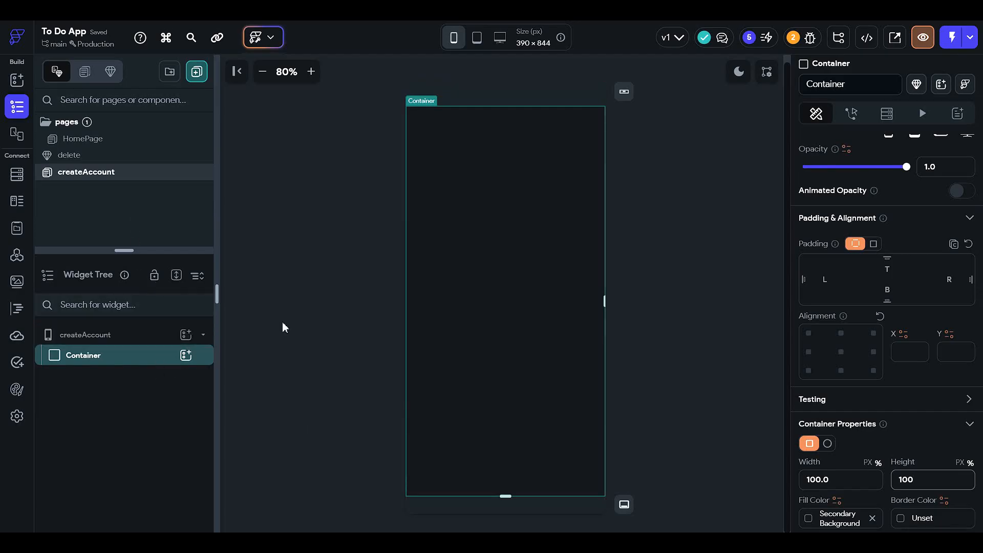
scroll(871, 441, down, 3)
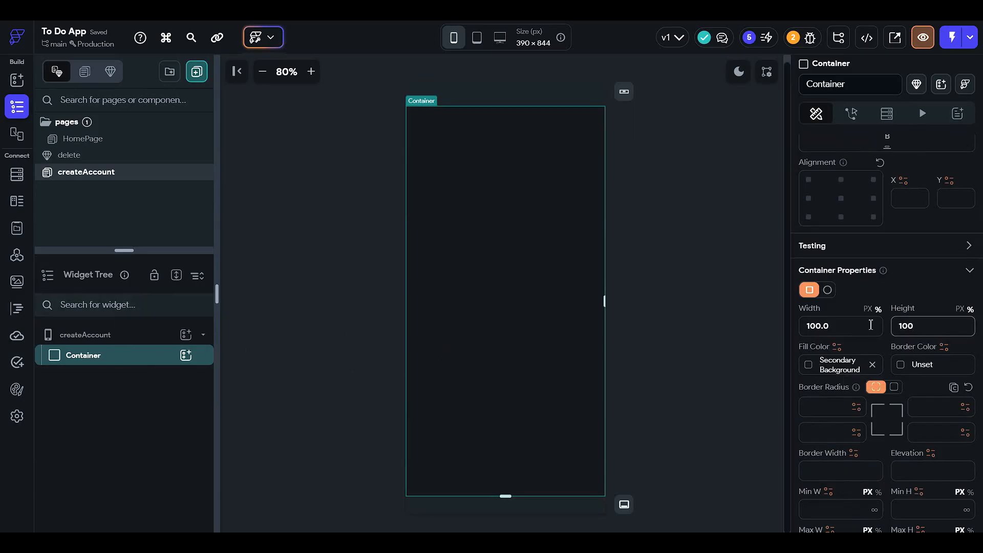
Step: Nest a column inside the full-page container and add a second container inside that column
click(185, 355)
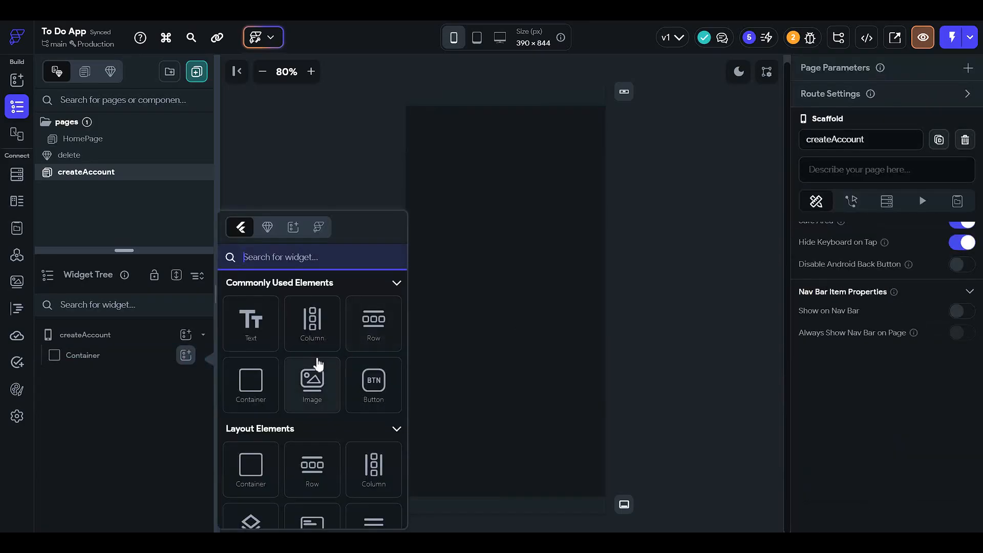
click(313, 323)
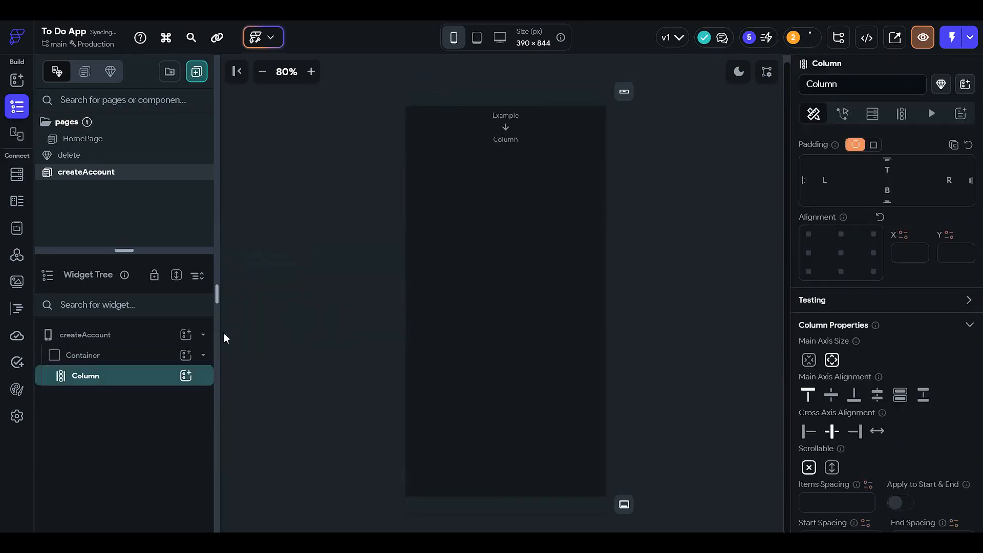
click(185, 377)
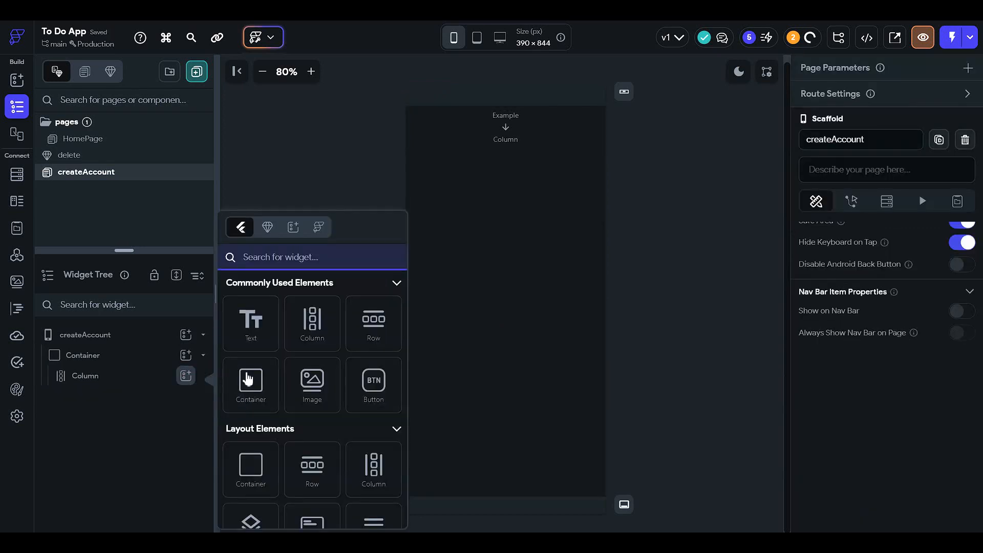
click(262, 384)
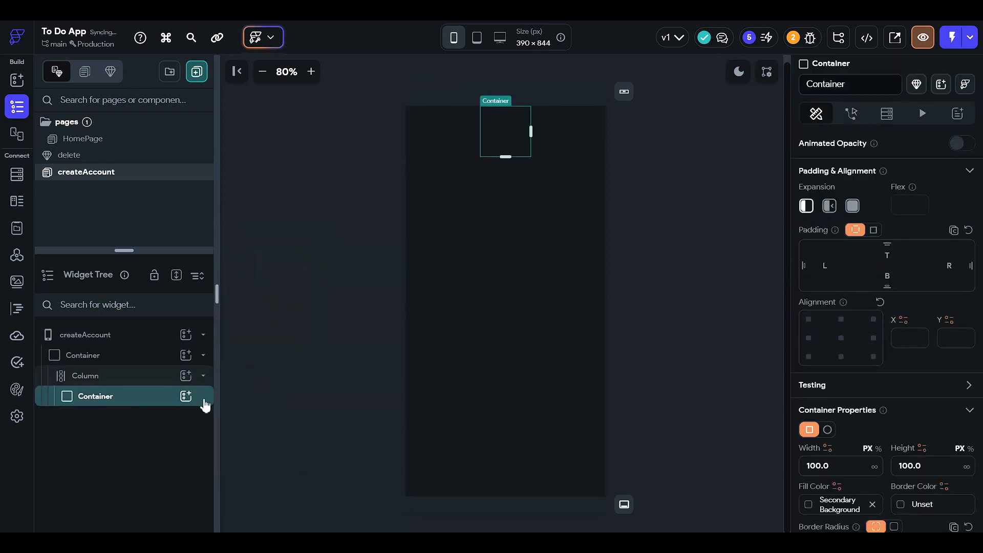
Step: Set the column's main axis alignment to center
click(134, 377)
scroll(846, 307, up, 2)
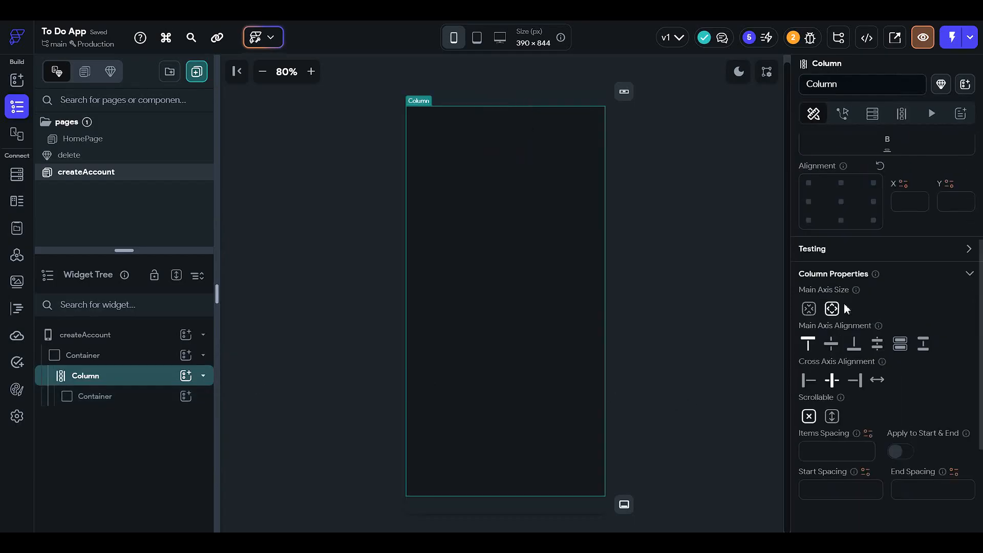
click(831, 344)
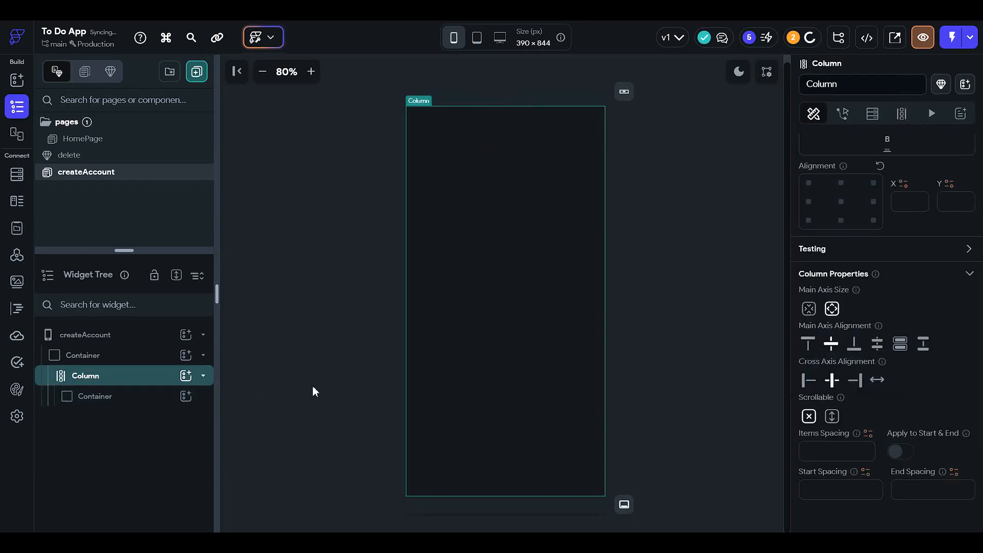
Step: Set the inner container's fill color to the Primary Background theme color
click(143, 398)
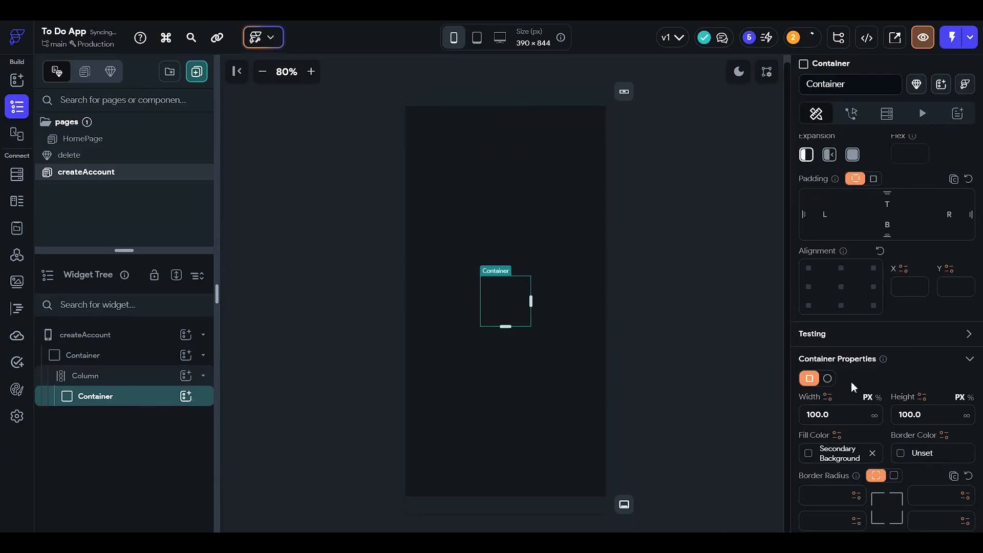
scroll(851, 382, down, 2)
click(808, 351)
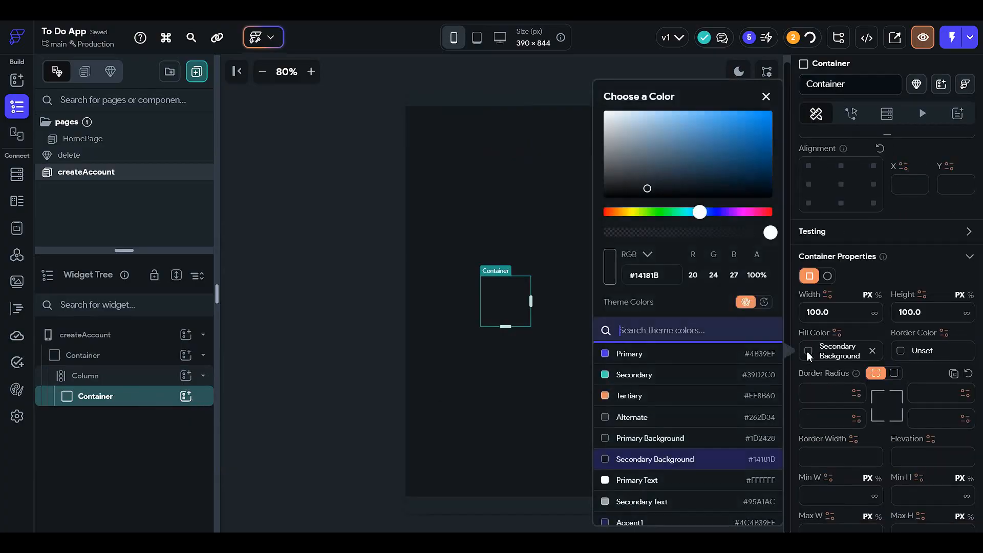
click(692, 438)
click(328, 331)
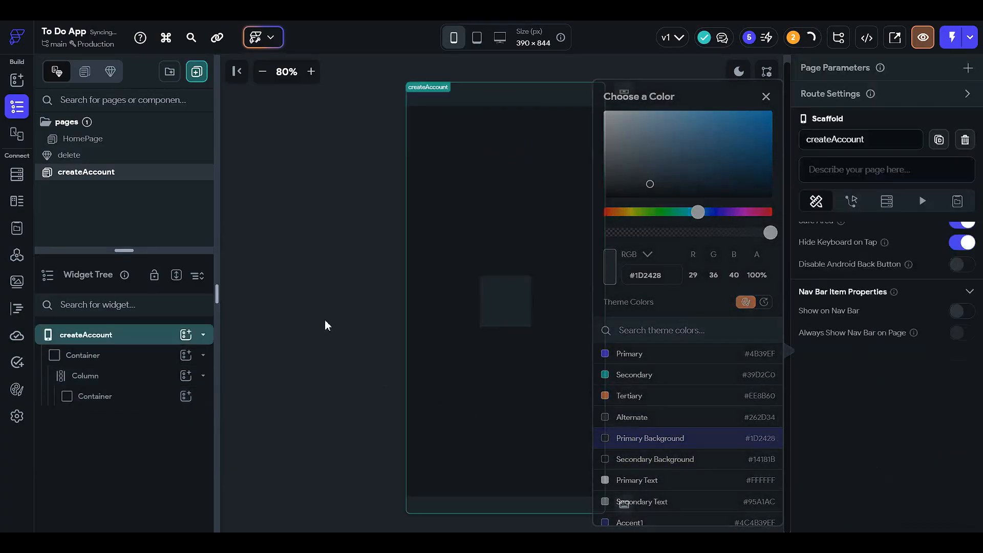
click(520, 303)
scroll(880, 394, down, 2)
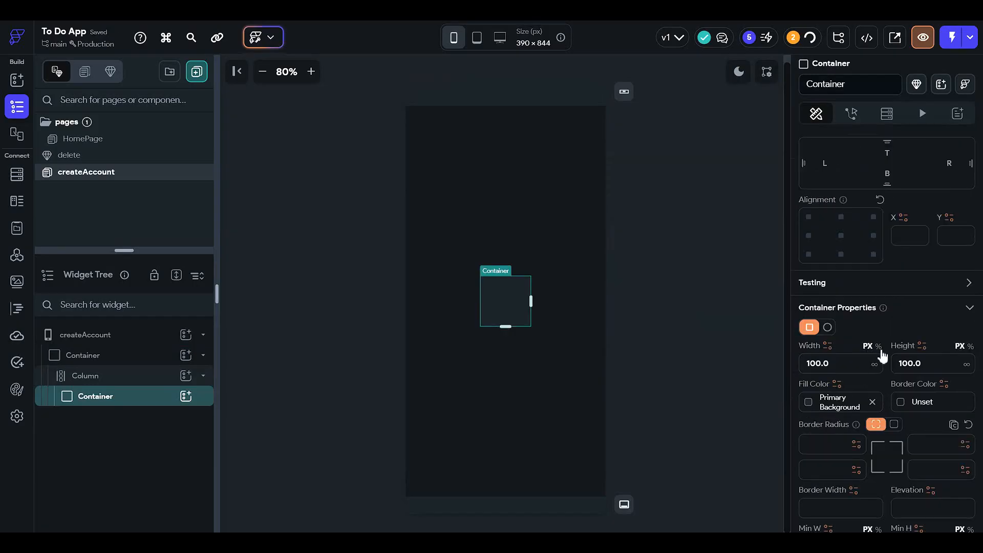
Step: Set the column's left, right and top padding to 12 each
click(148, 375)
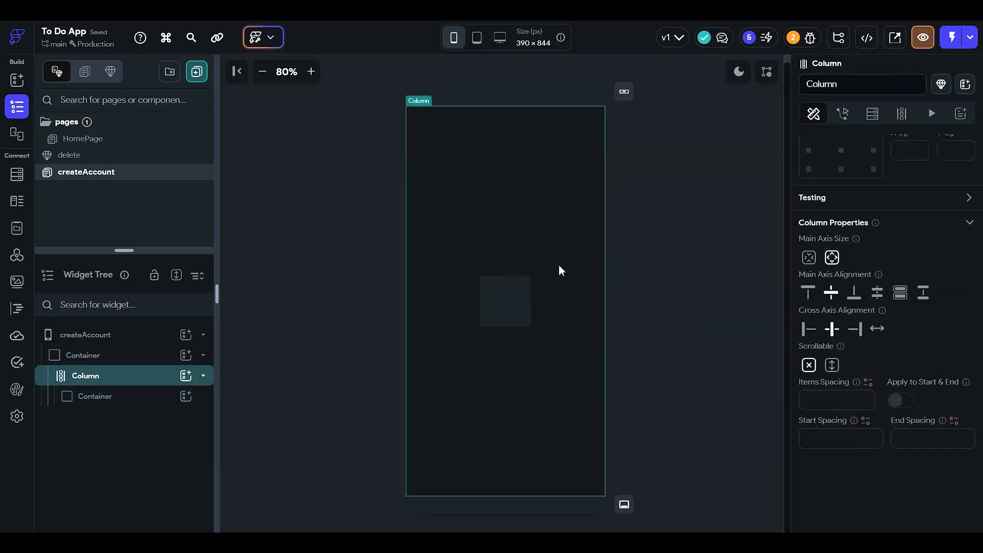
scroll(804, 289, up, 1)
scroll(819, 318, up, 3)
click(828, 283)
text(12)
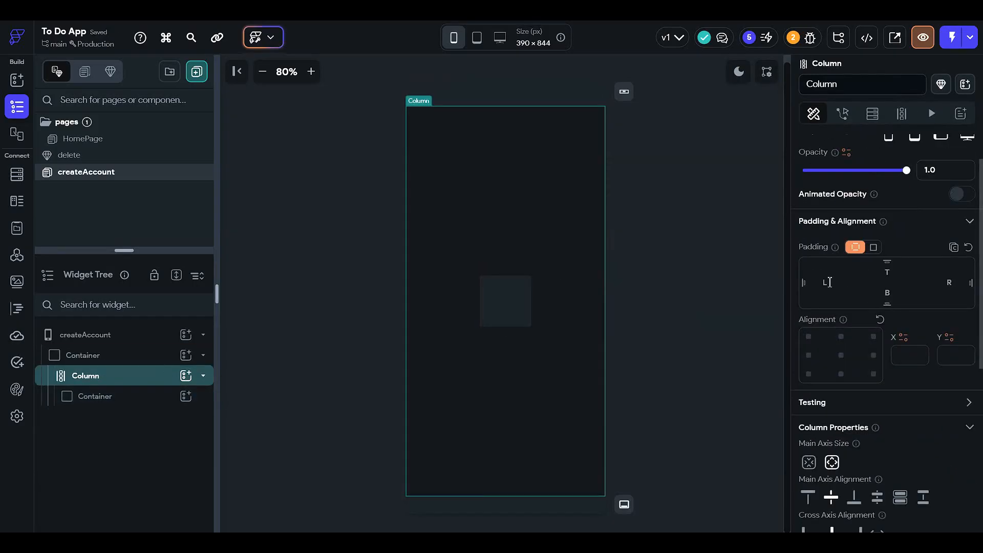
click(950, 284)
text(12)
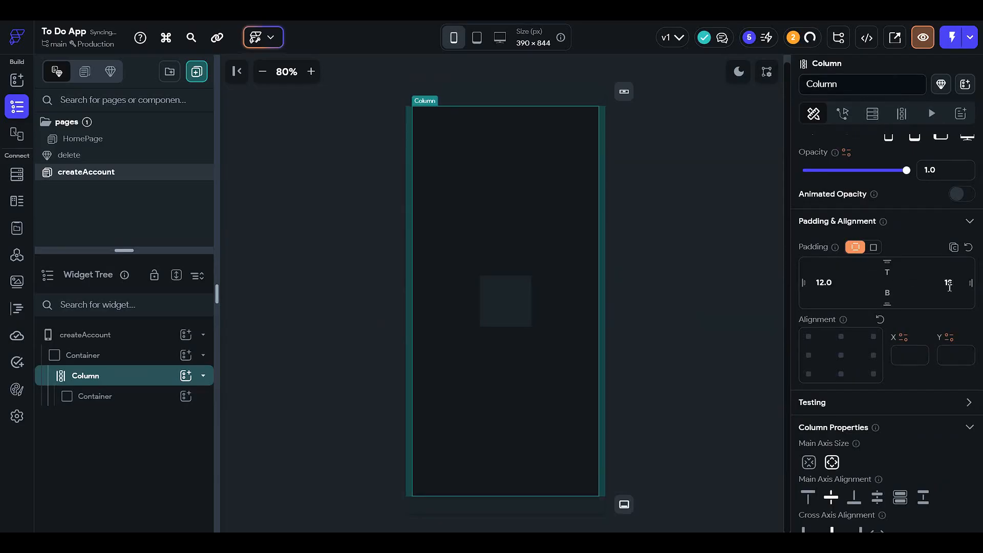
click(895, 272)
text(12)
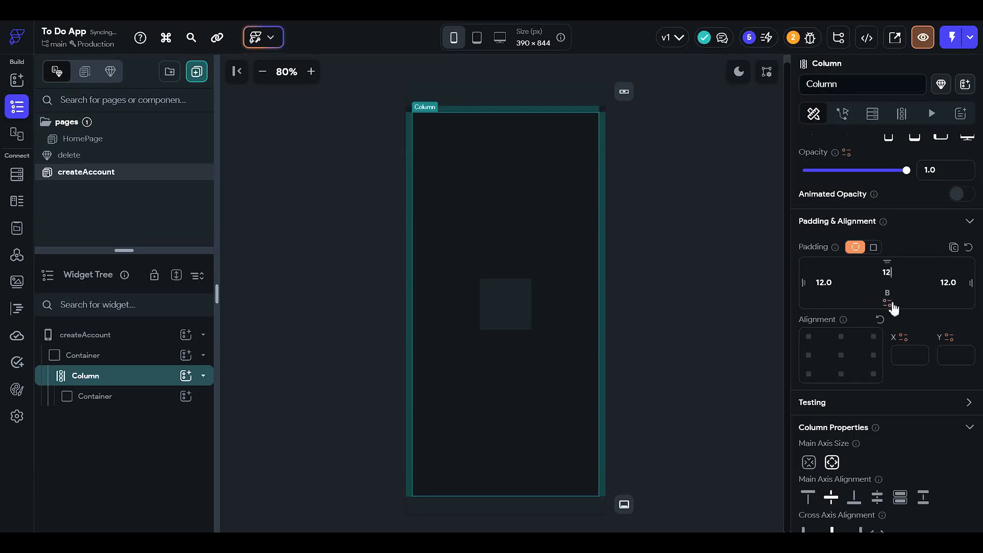
click(735, 301)
Step: Set the inner container's width to 90%
click(511, 312)
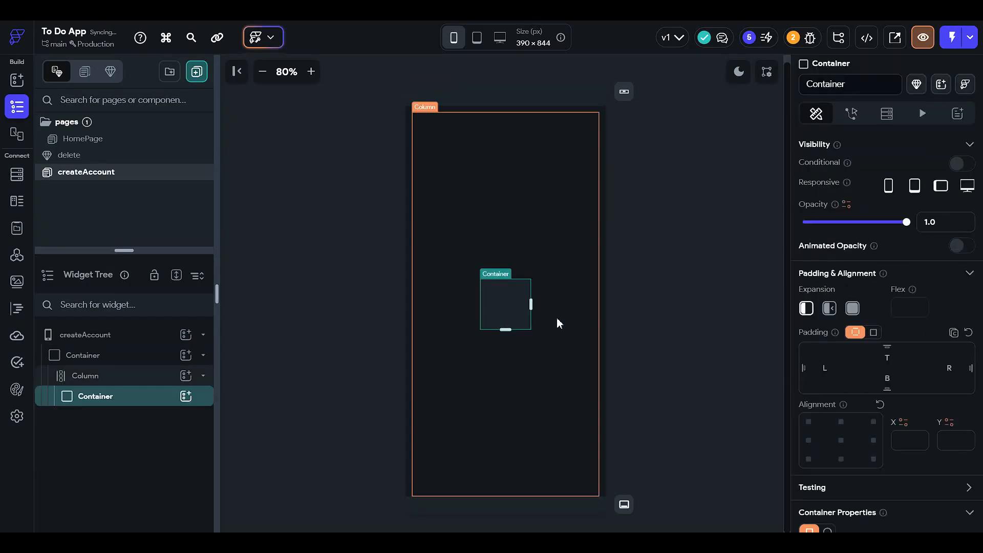
scroll(871, 382, down, 6)
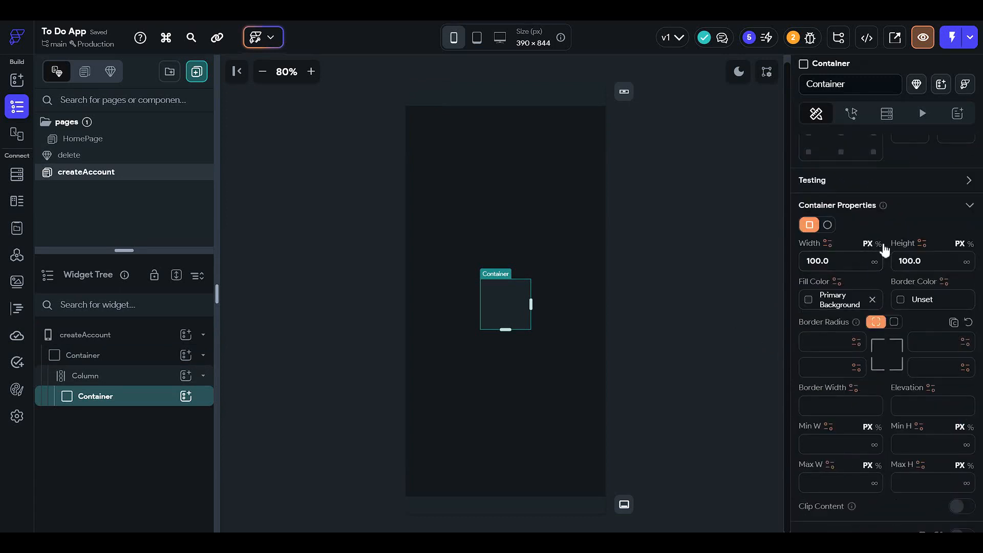
click(878, 244)
click(860, 260)
text(90)
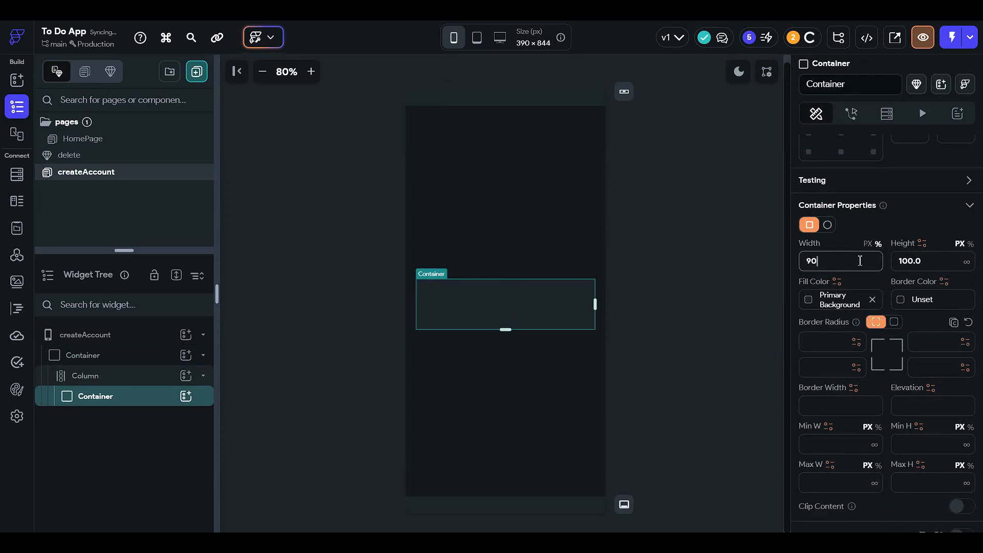
Step: Switch the inner container's height to percent and set it to 70%
click(970, 244)
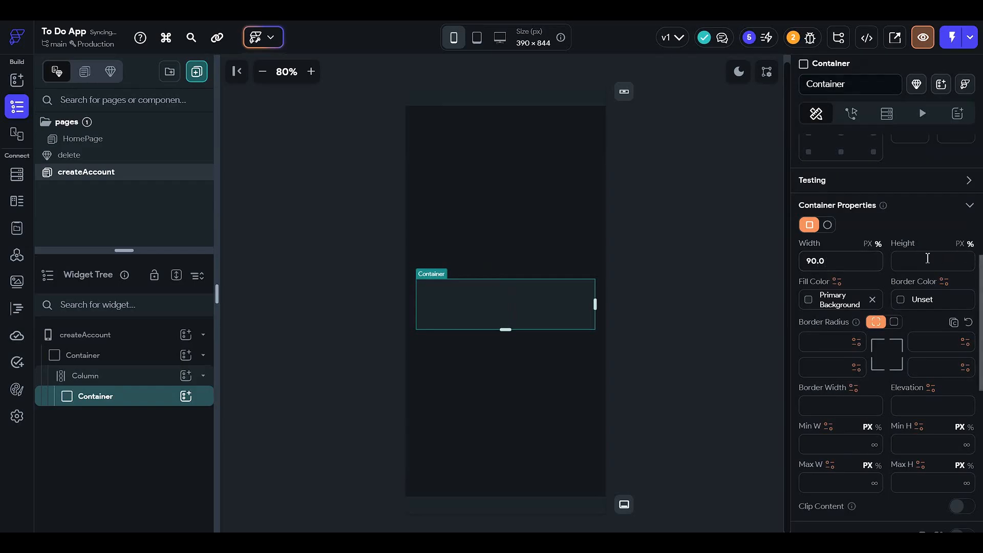
click(927, 261)
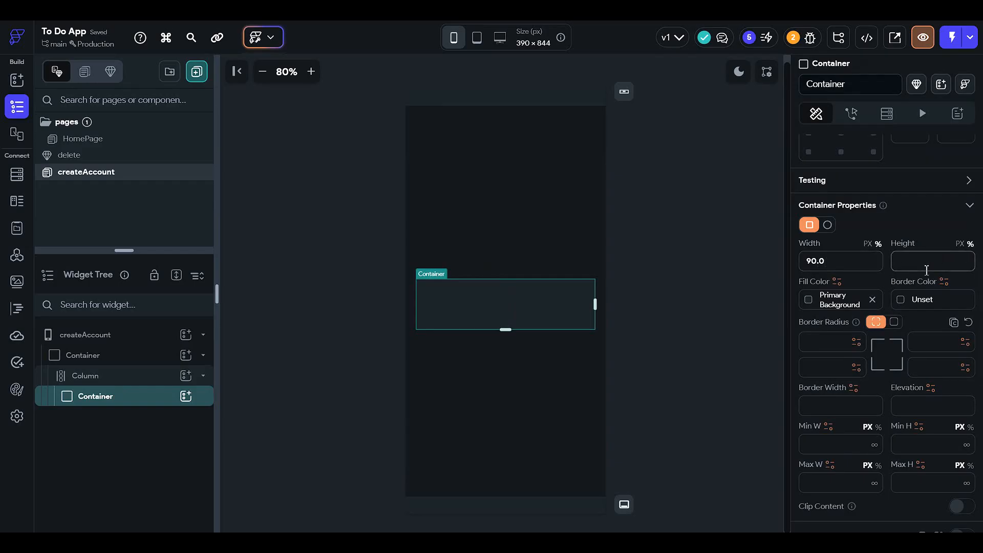
text(90)
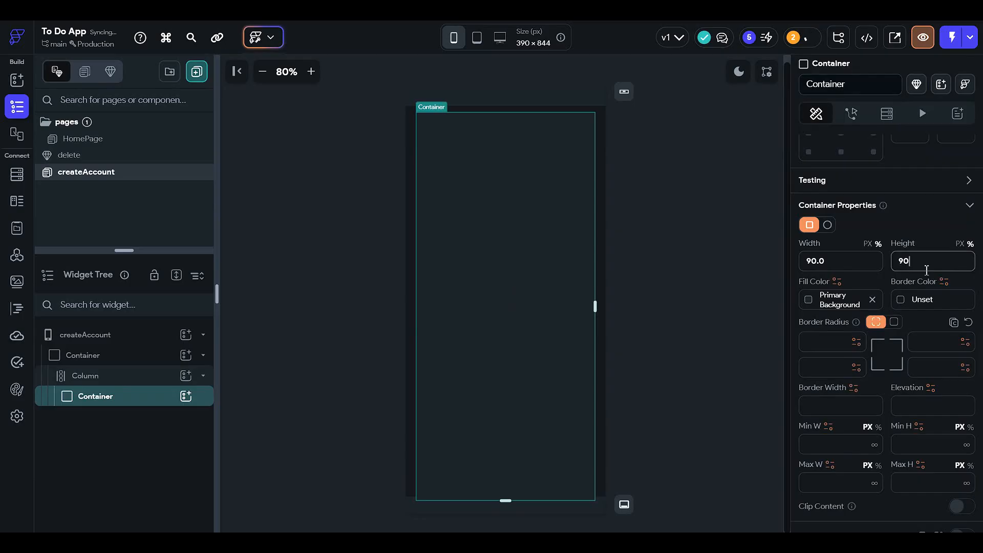
key(BackSpace)
key(BackSpace)
text(7)
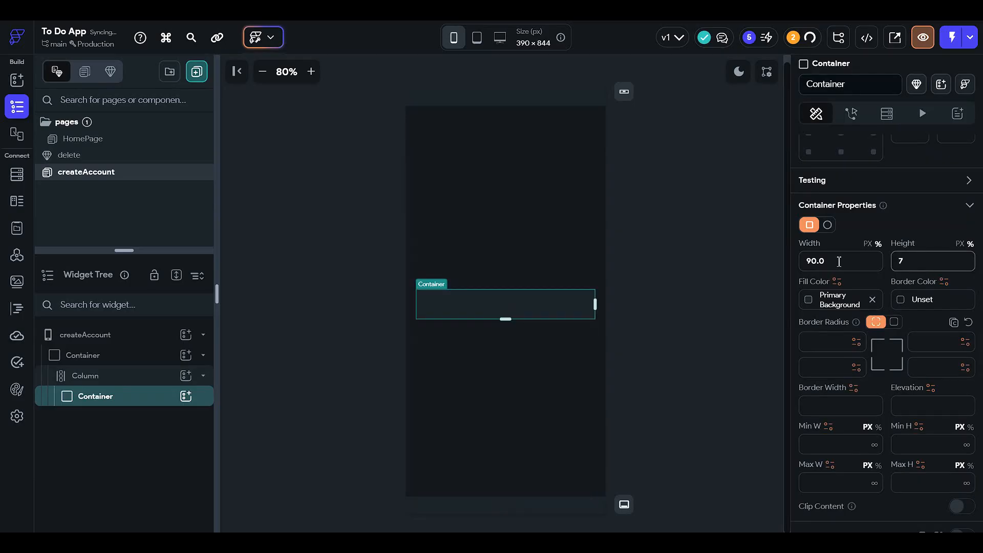
text(0)
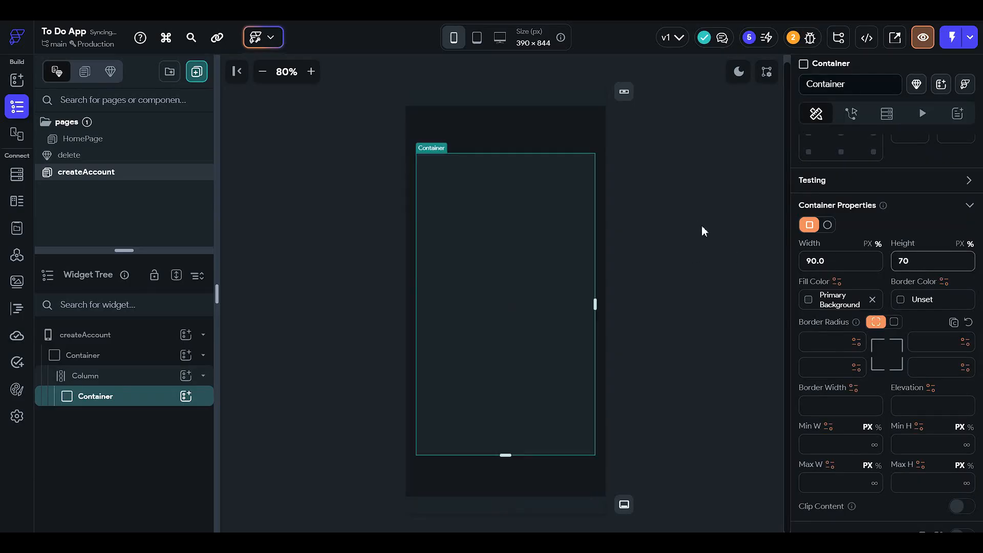
scroll(862, 297, down, 3)
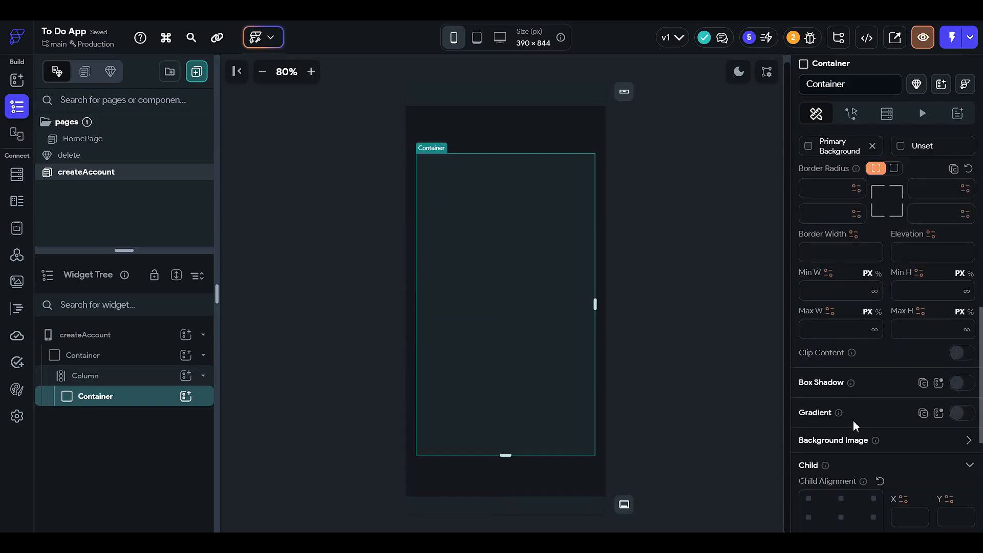
Step: Give the inner container a uniform border radius of 24 on all corners
scroll(866, 414, down, 3)
scroll(891, 306, up, 5)
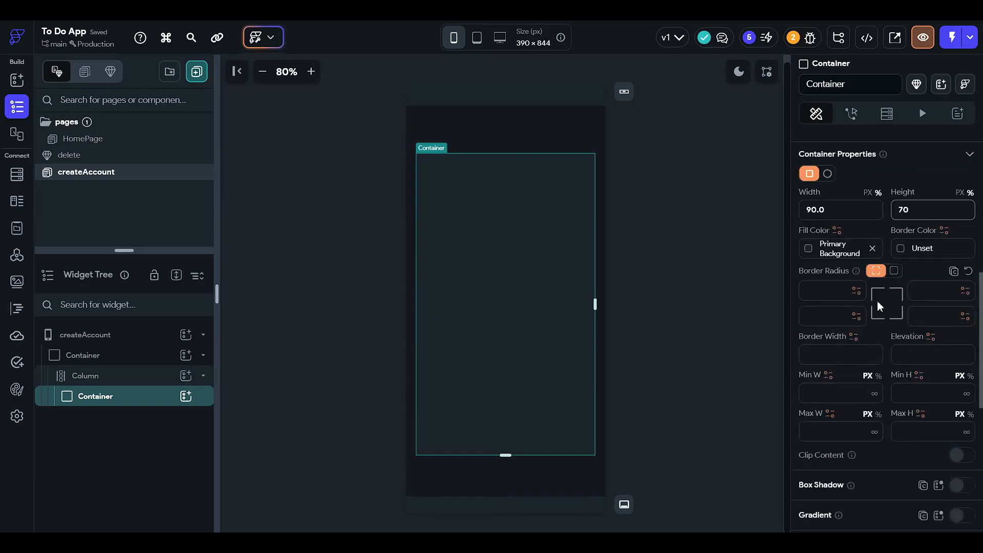
click(894, 270)
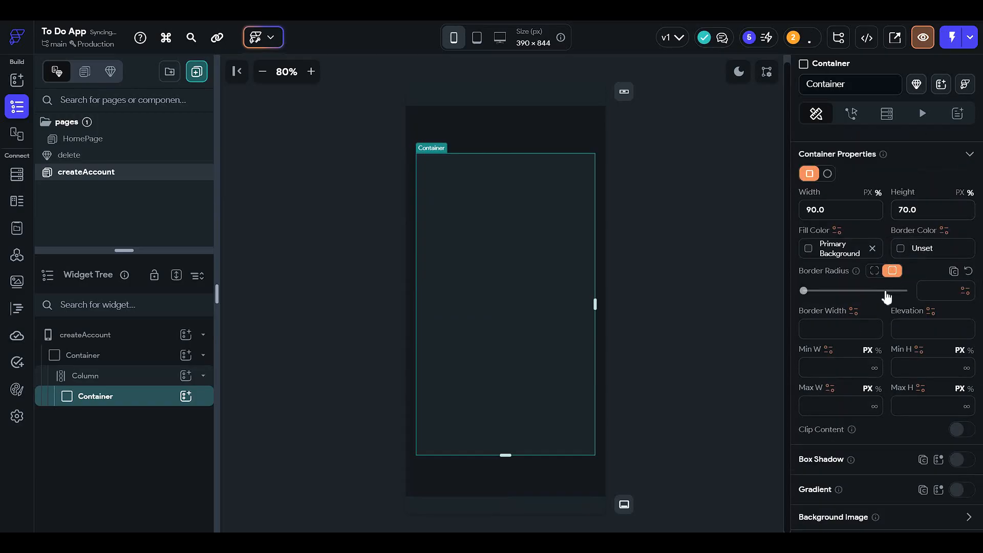
drag(887, 291, 909, 292)
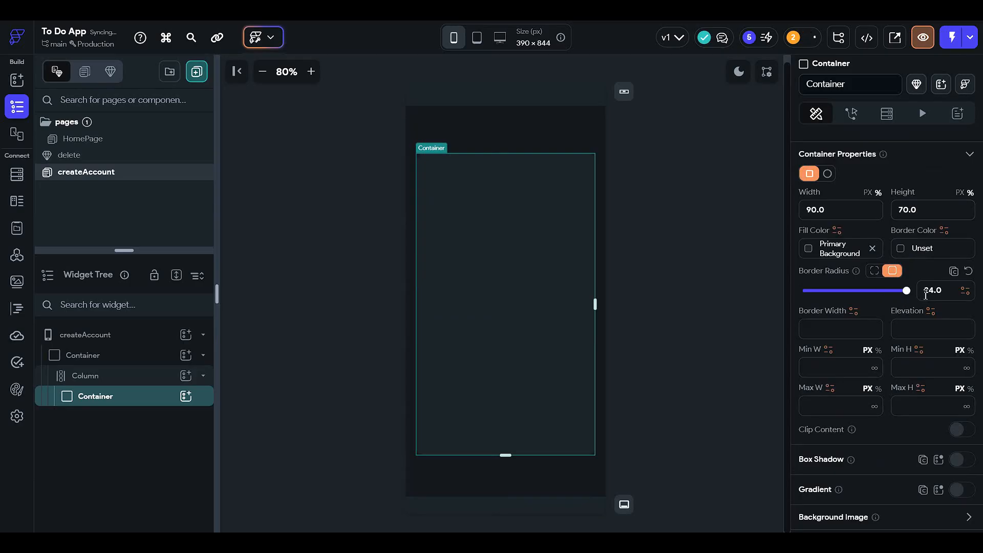
click(720, 290)
click(496, 265)
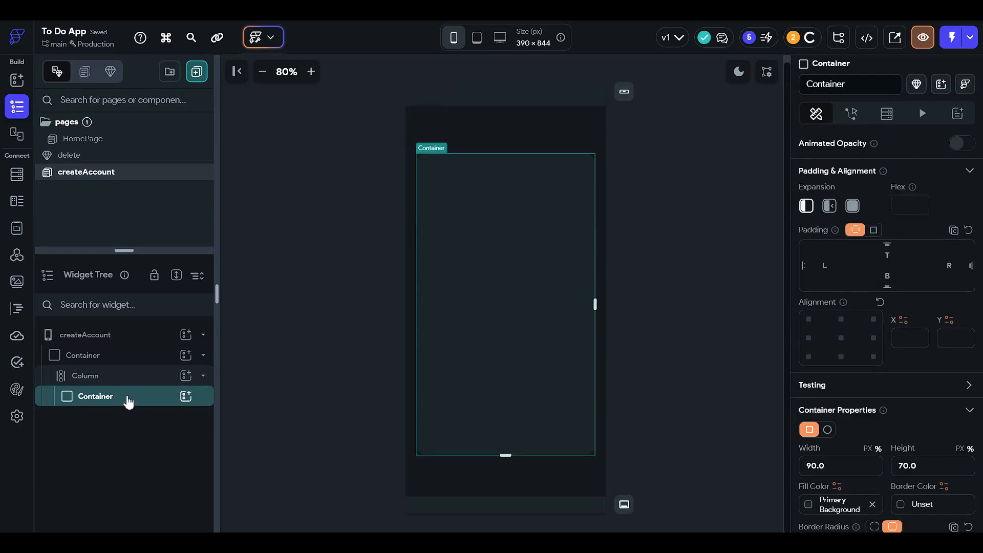
Step: Add a Column inside the inner container
click(186, 396)
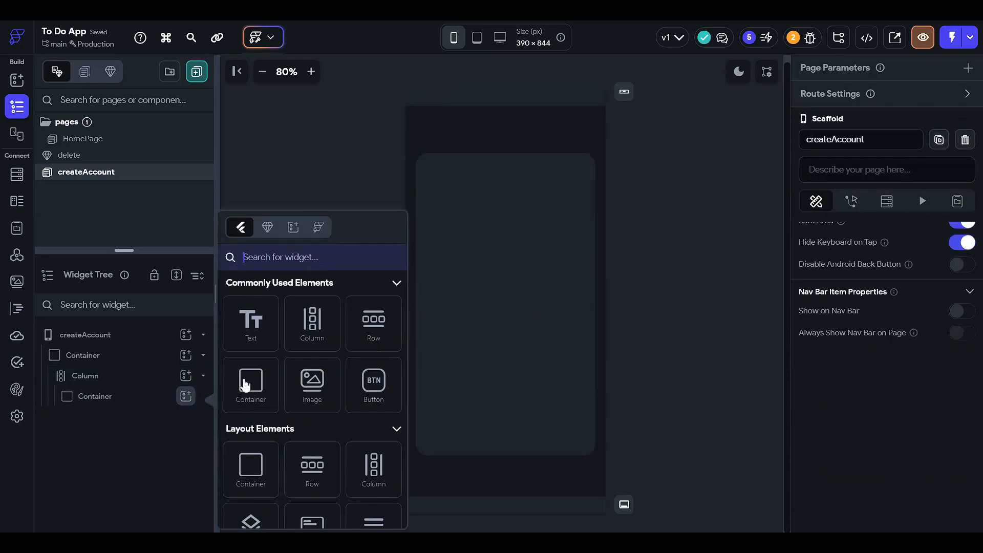
click(300, 340)
click(186, 416)
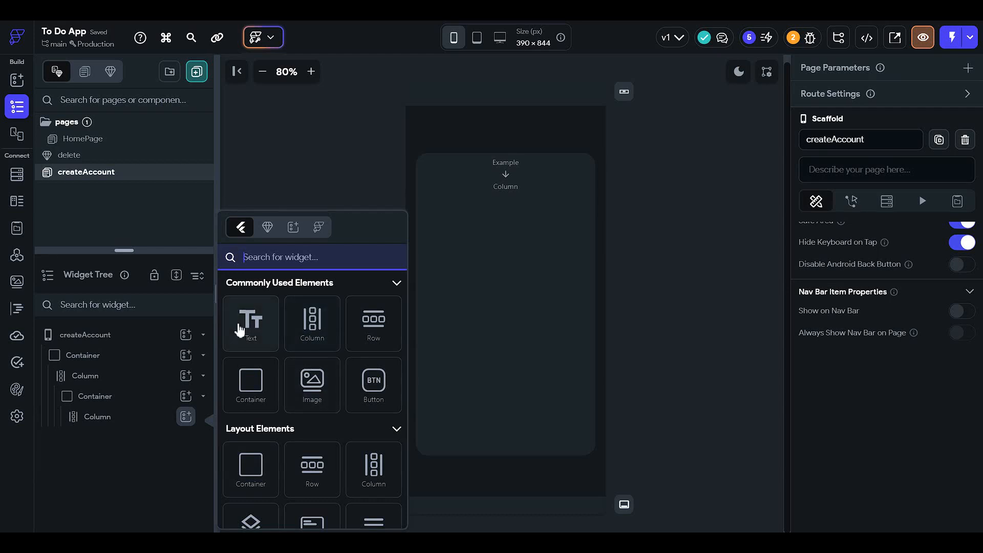
click(123, 434)
Step: Add a Text widget to the outer column and place it above the inner container
click(157, 378)
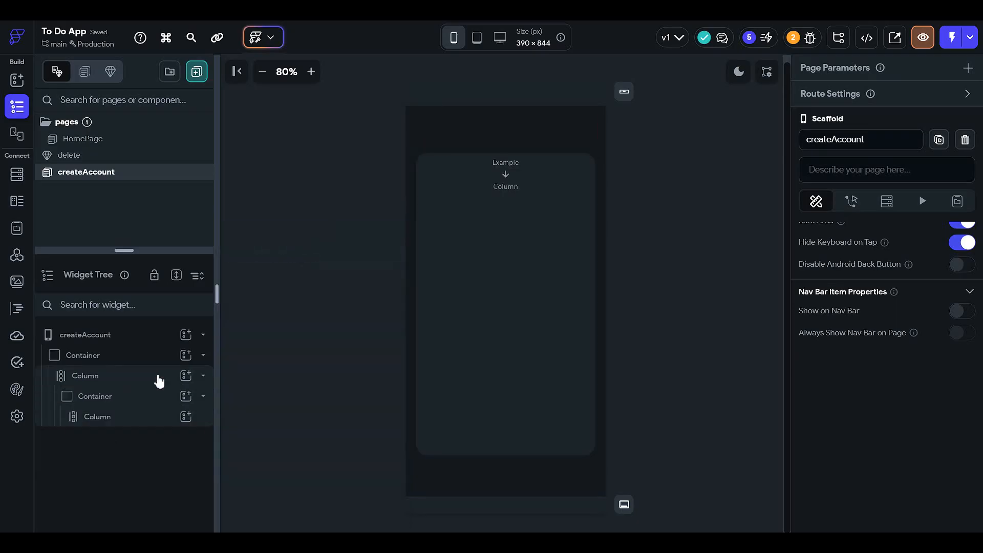
click(185, 376)
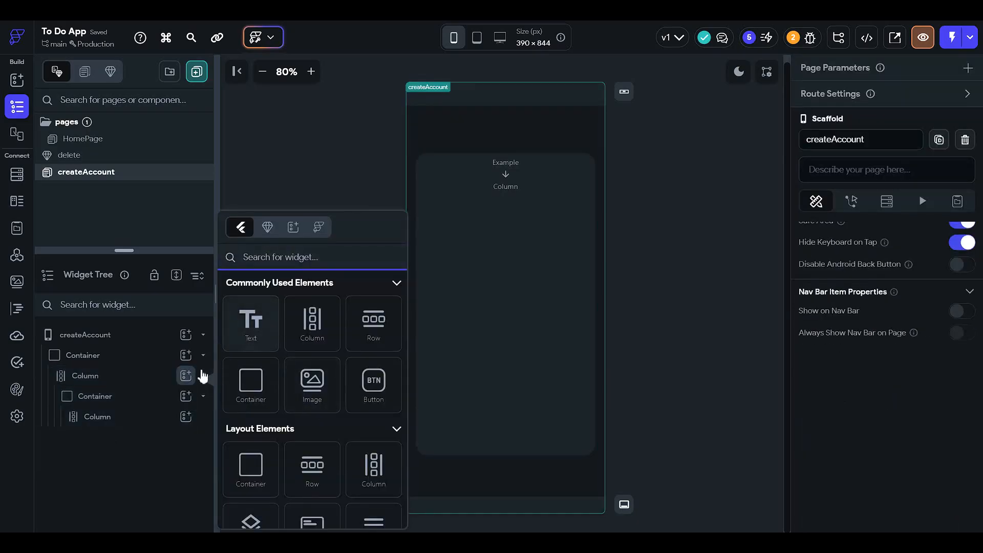
click(251, 322)
drag(148, 440, 204, 404)
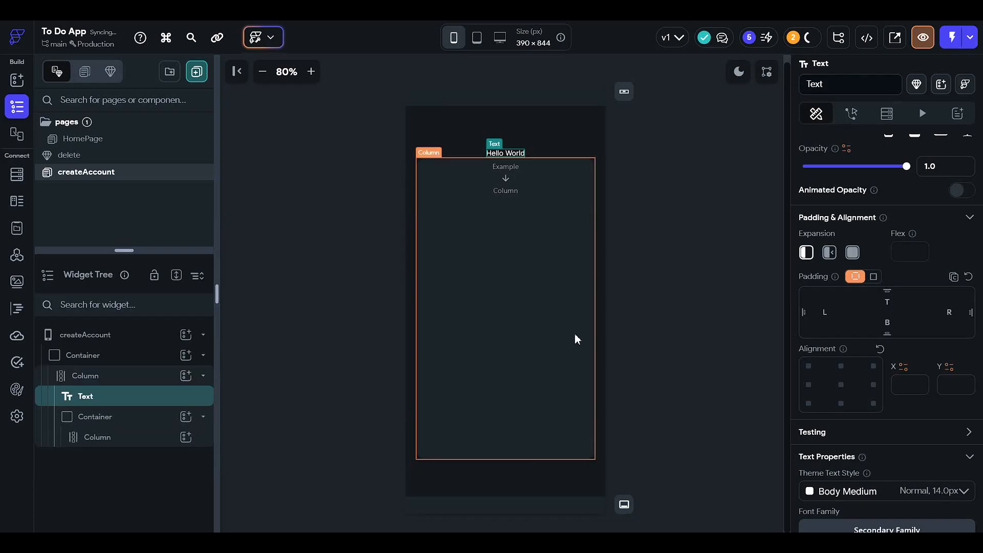
Step: Set the Text widget's bottom padding to 12
scroll(948, 290, up, 1)
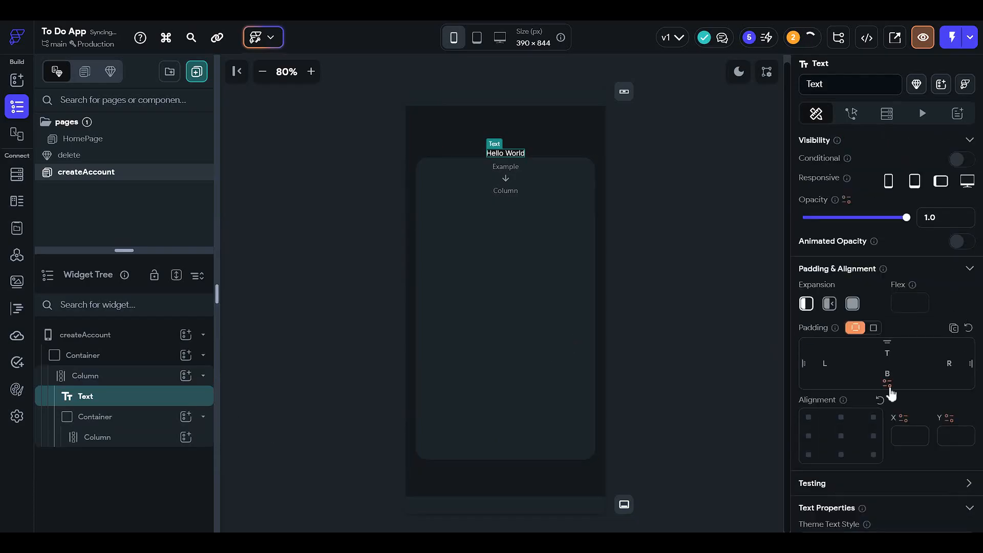
click(894, 372)
text(12)
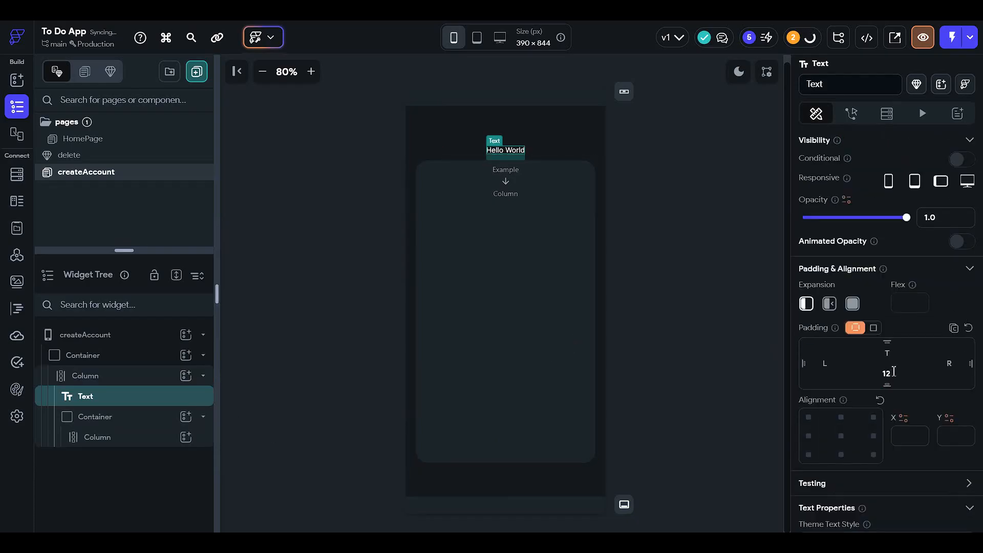
Step: Replace the Text widget's content with "Welcome to the" and "TO Do List App" on two lines
scroll(878, 278, up, 2)
drag(882, 211, 690, 371)
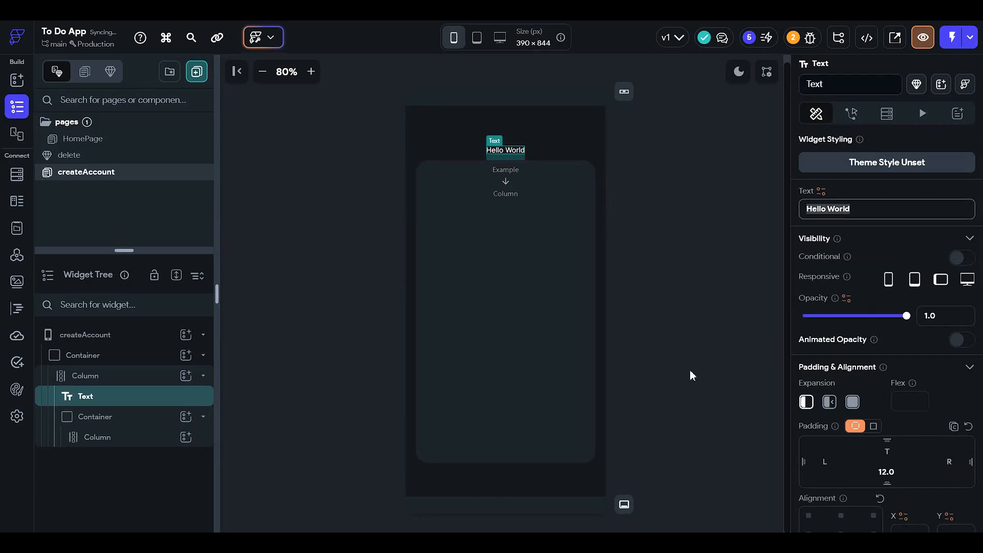
text(Welcome)
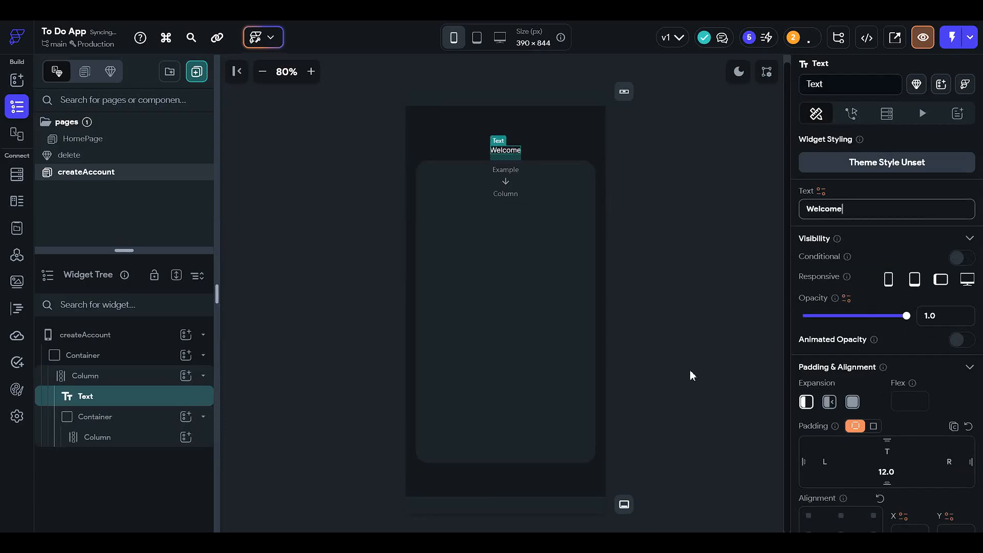
text( to the)
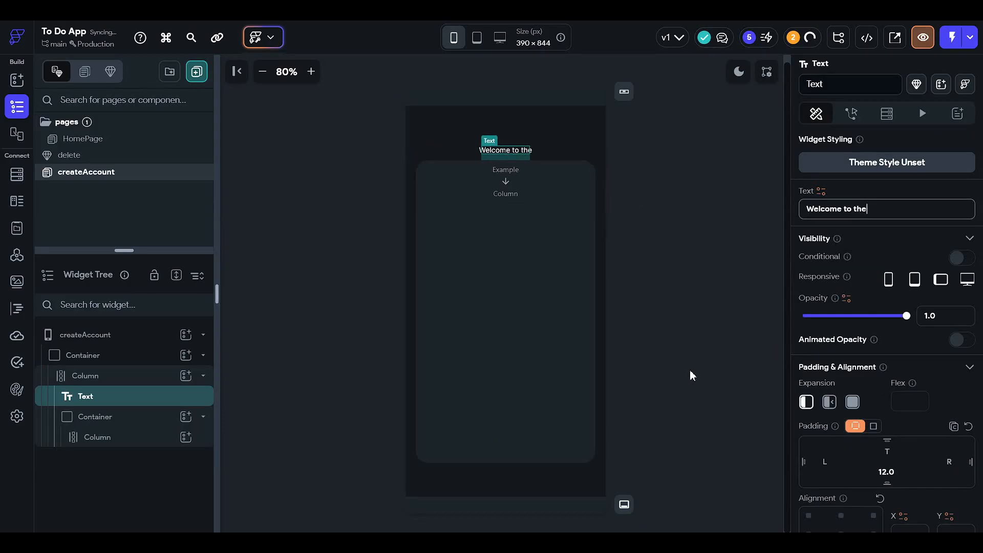
key(Return)
text(T)
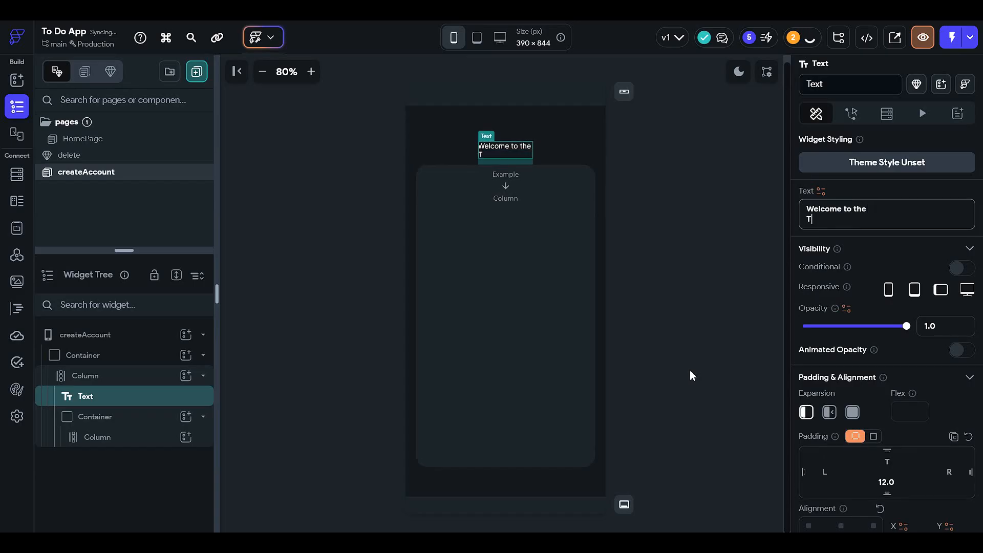
text(O Do List App)
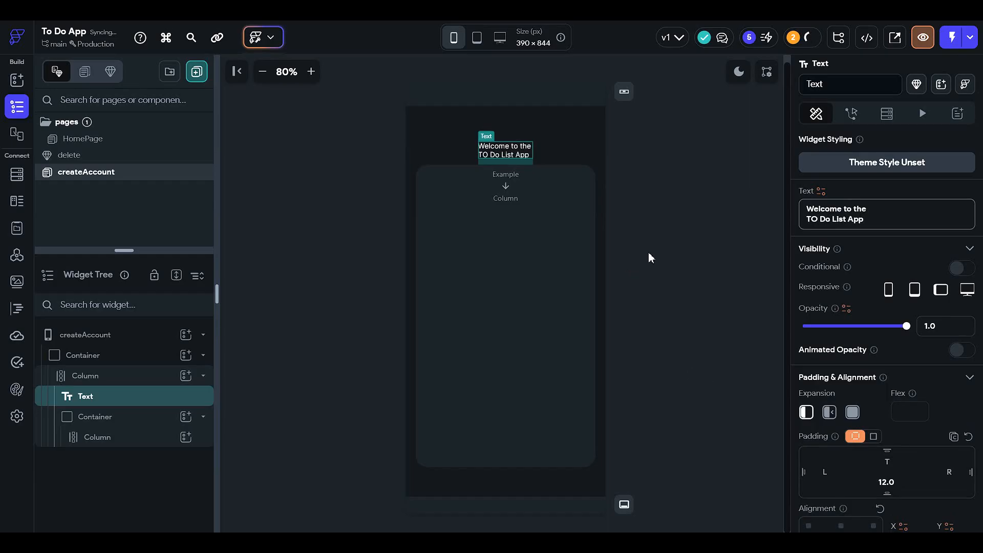
Step: Shorten the heading to a single line reading "Welcome to the To Do List", with a lowercase o in "To"
key(BackSpace)
key(BackSpace)
key(BackSpace)
drag(858, 223, 709, 227)
key(ctrl+c)
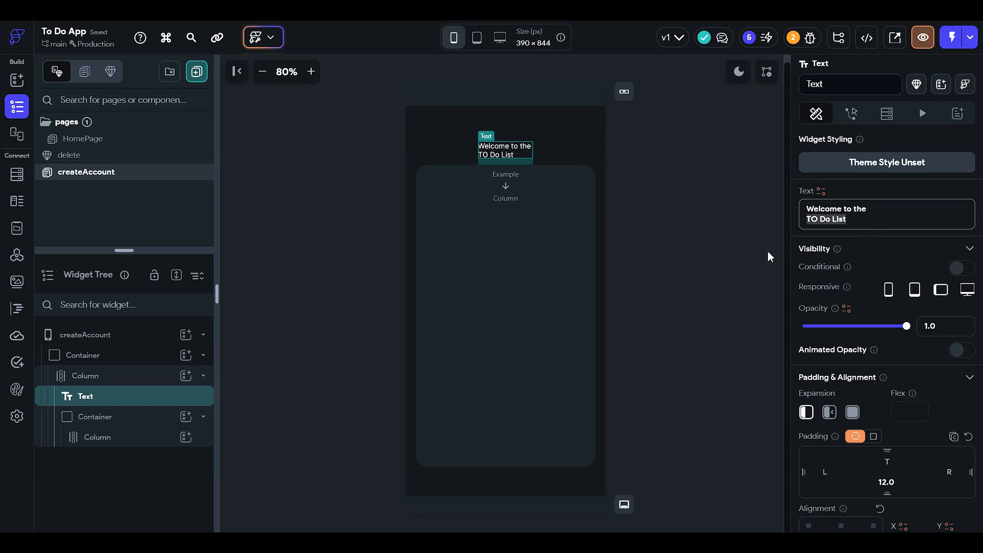
key(BackSpace)
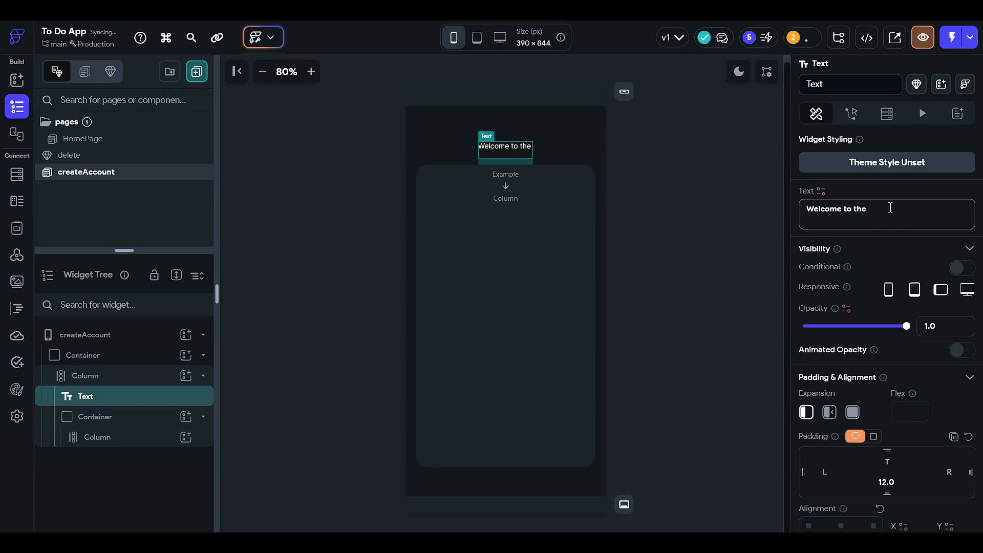
key(ctrl+v)
click(884, 210)
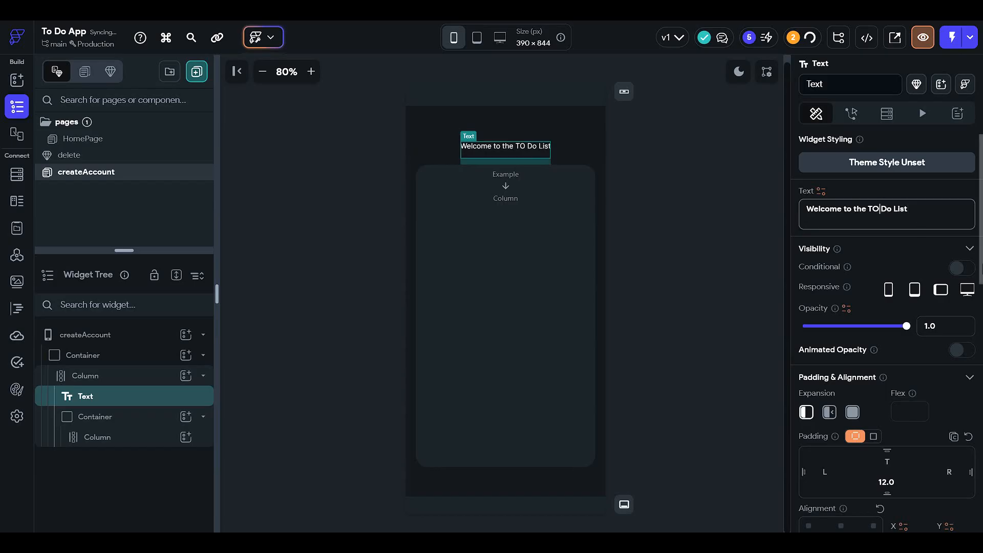
key(BackSpace)
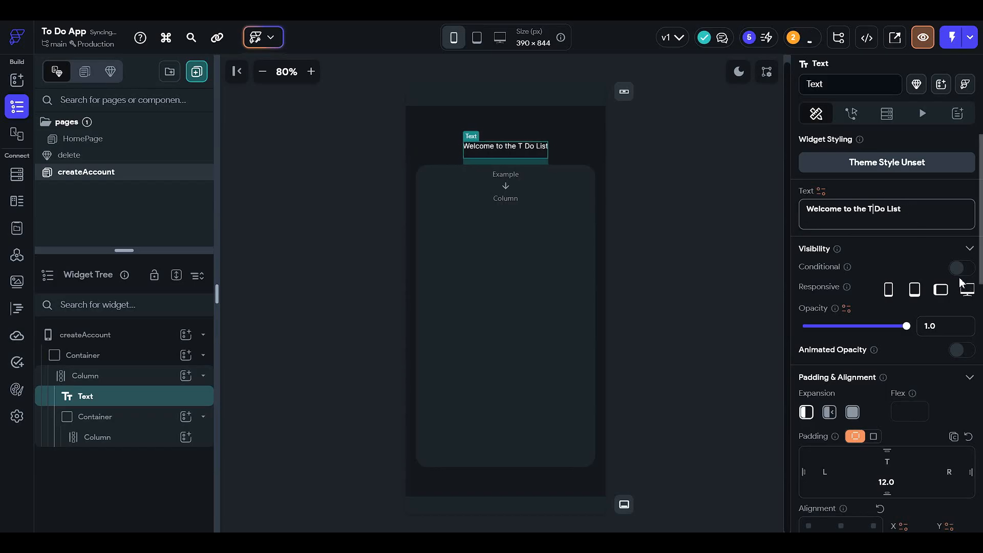
text(o)
click(653, 283)
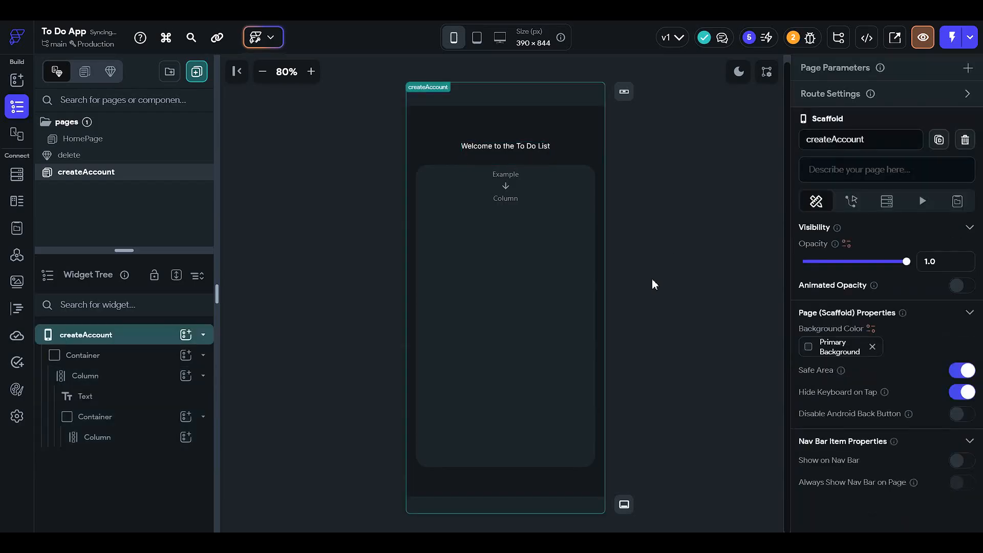
Step: Set the welcome heading's font size to 19
click(529, 146)
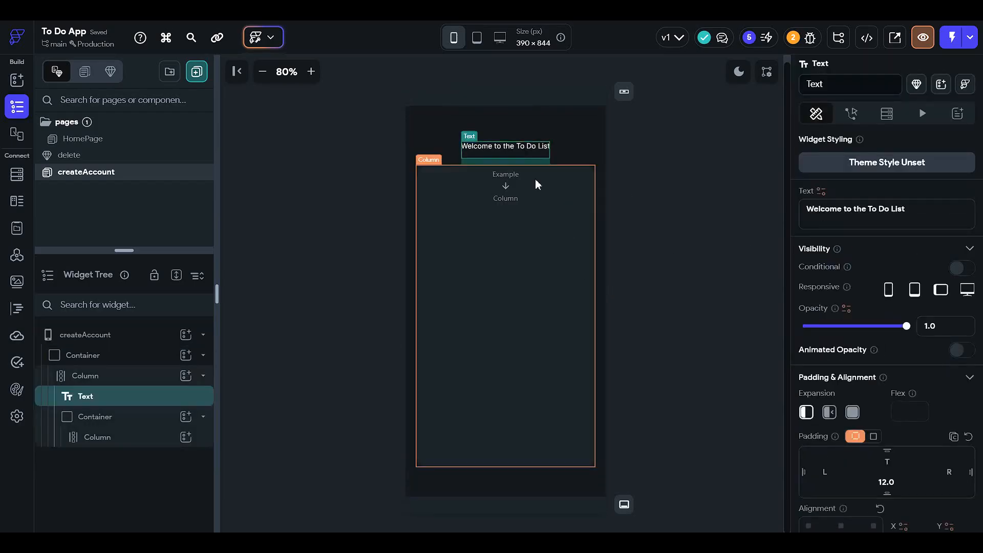
scroll(840, 287, down, 4)
scroll(853, 361, down, 3)
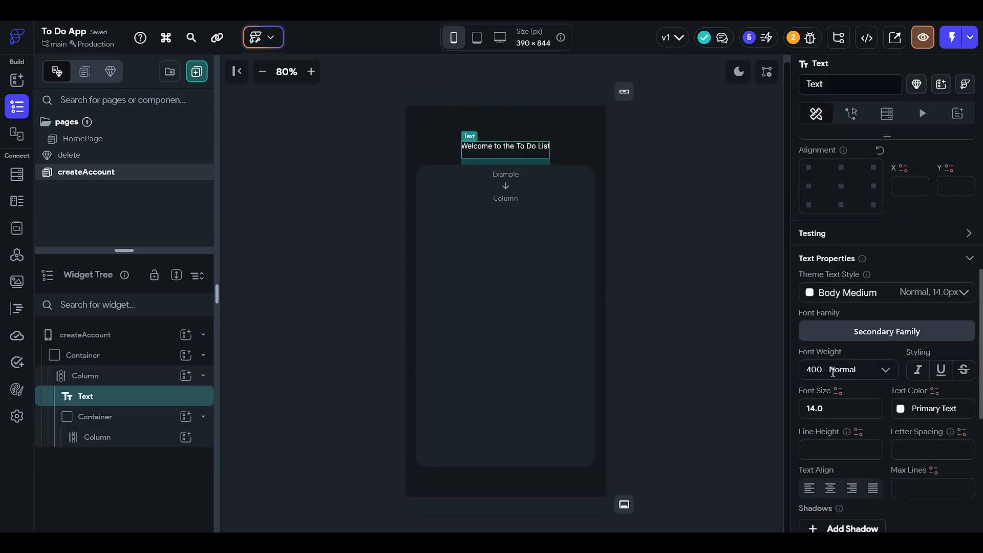
click(804, 409)
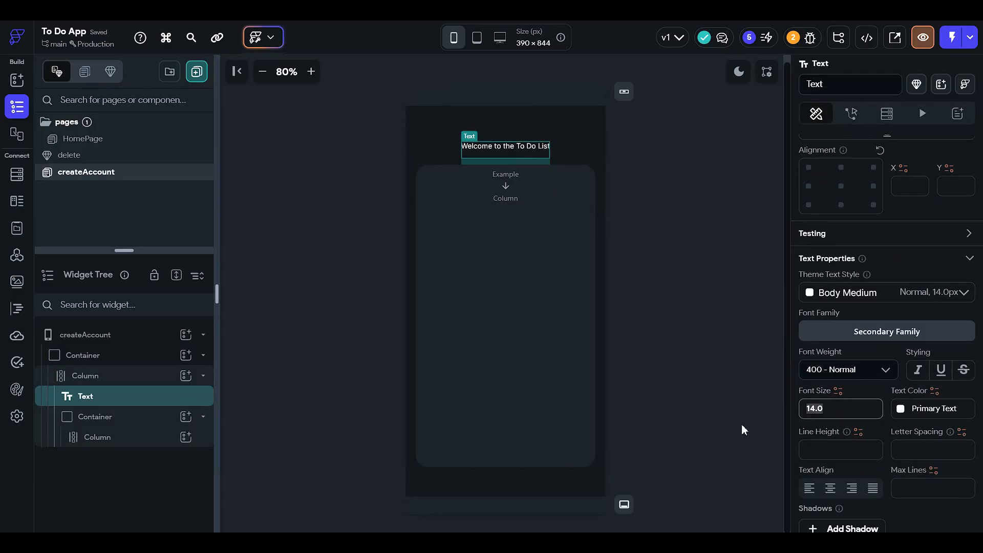
text(19)
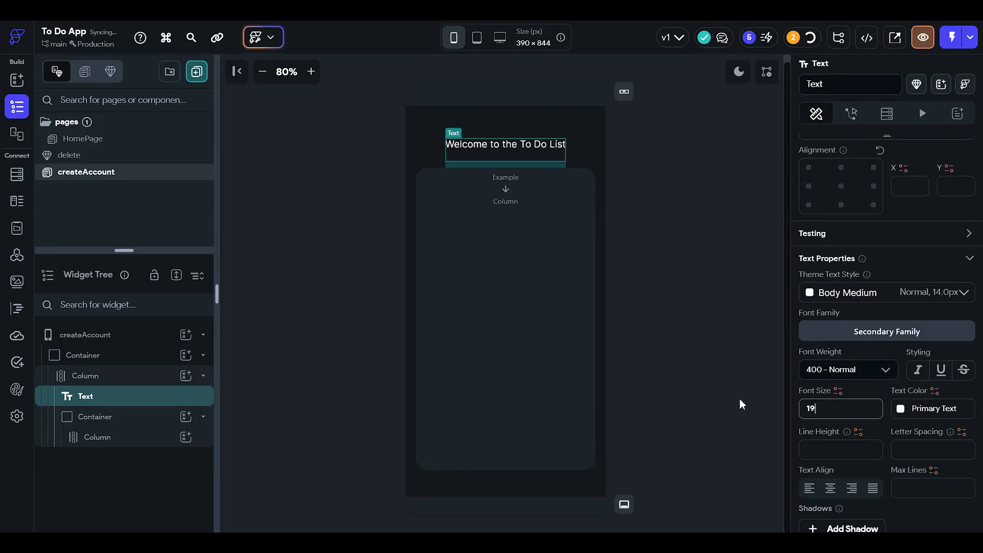
Step: Change the welcome heading's font family to Comic Neue from Google Fonts
scroll(866, 342, down, 1)
click(873, 281)
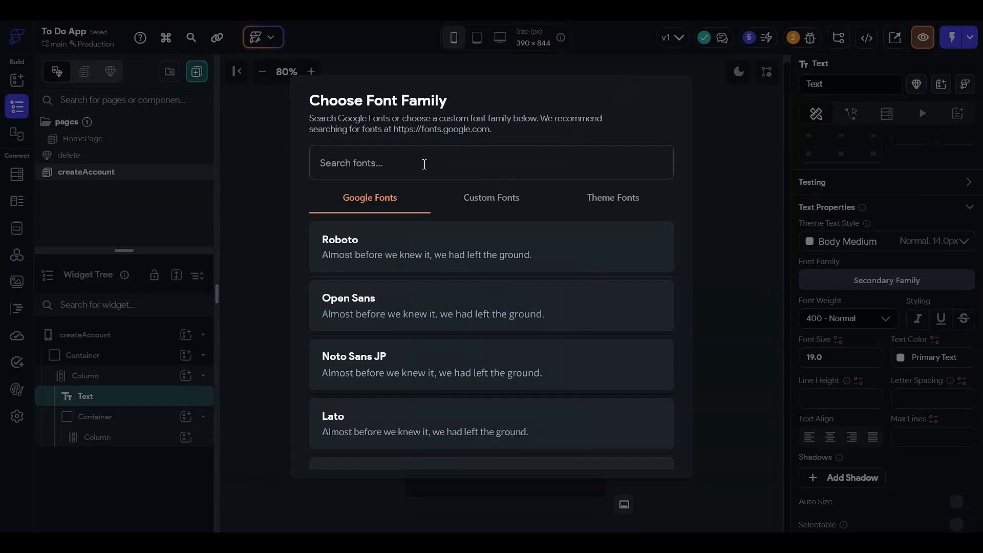
text(comic)
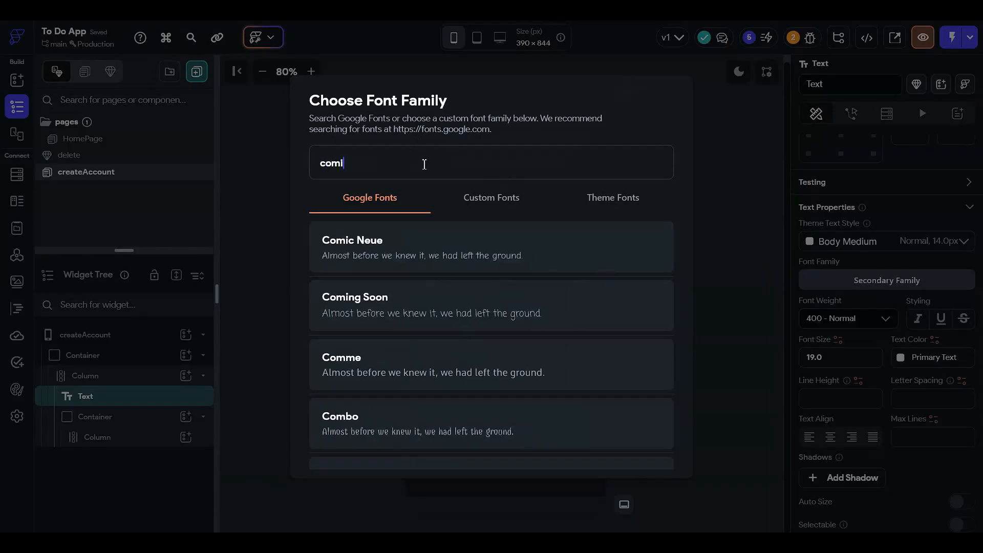
click(439, 259)
click(659, 233)
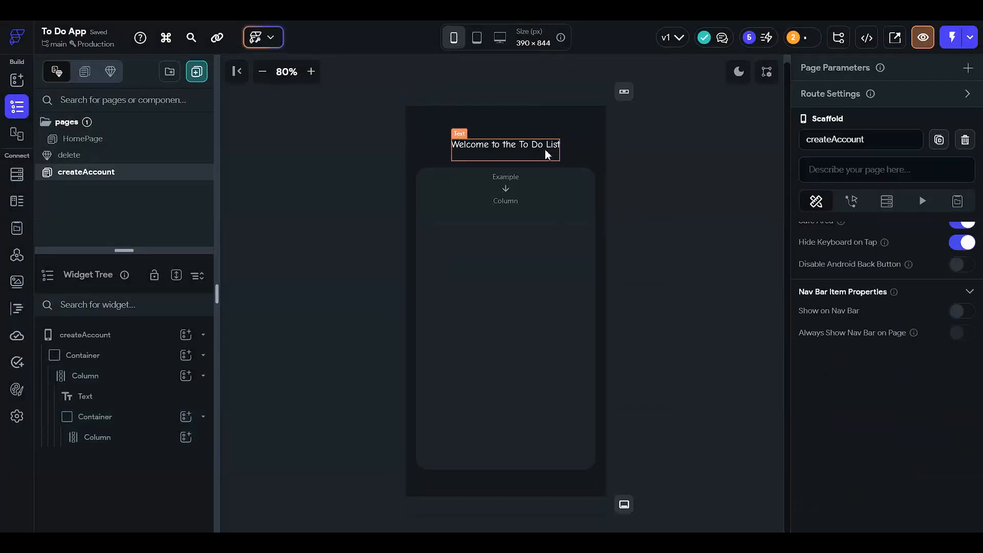
Step: Add a TextField to the column inside the inner container
click(496, 233)
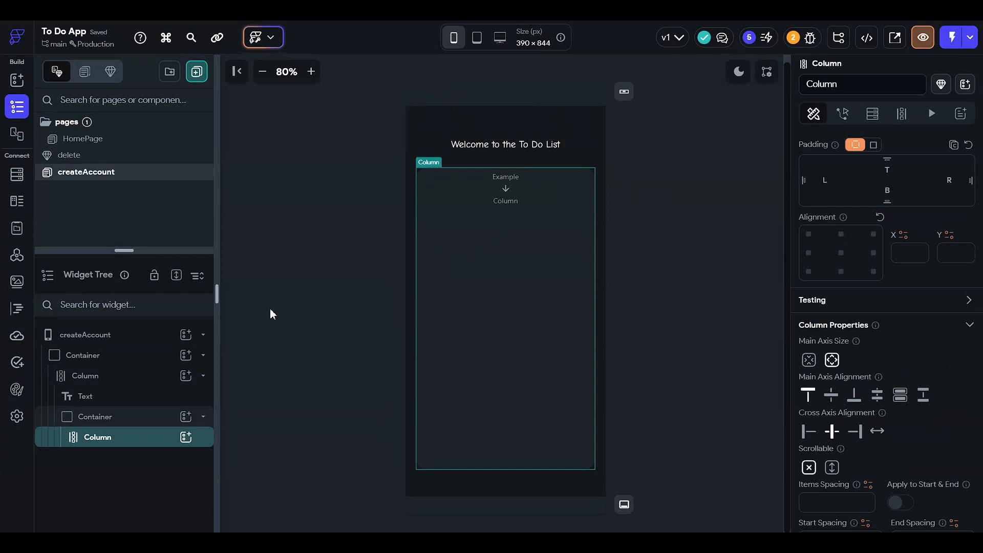
click(187, 438)
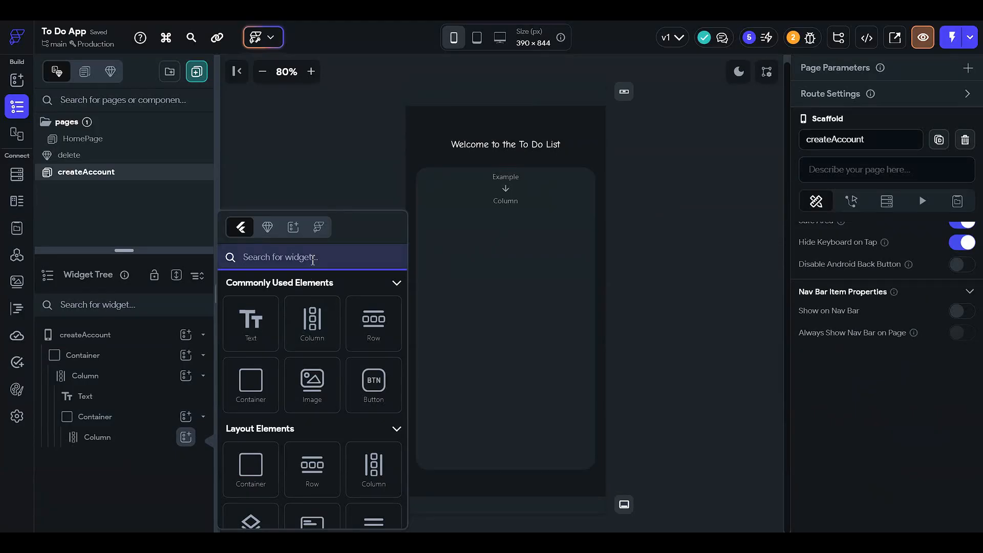
text(textfile)
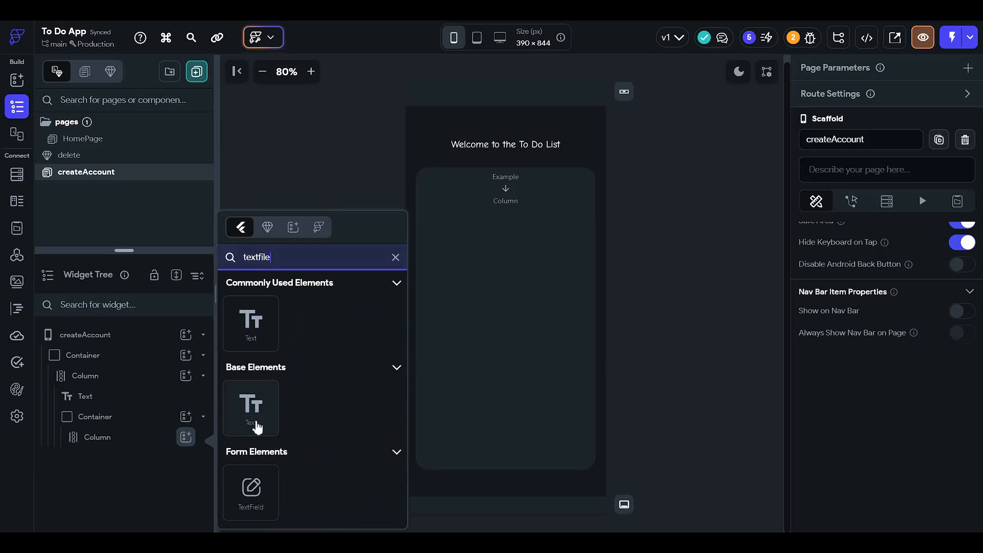
click(250, 489)
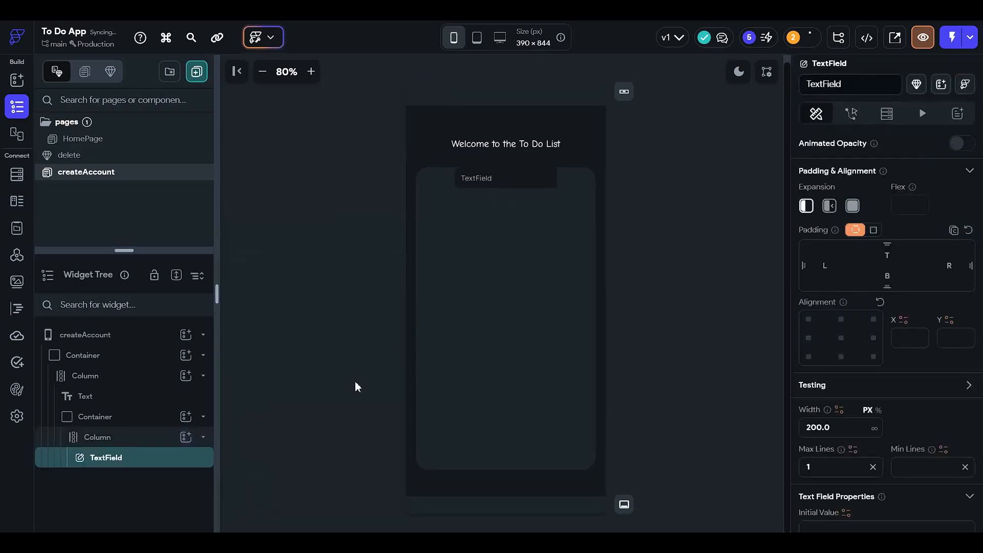
right_click(175, 467)
click(228, 312)
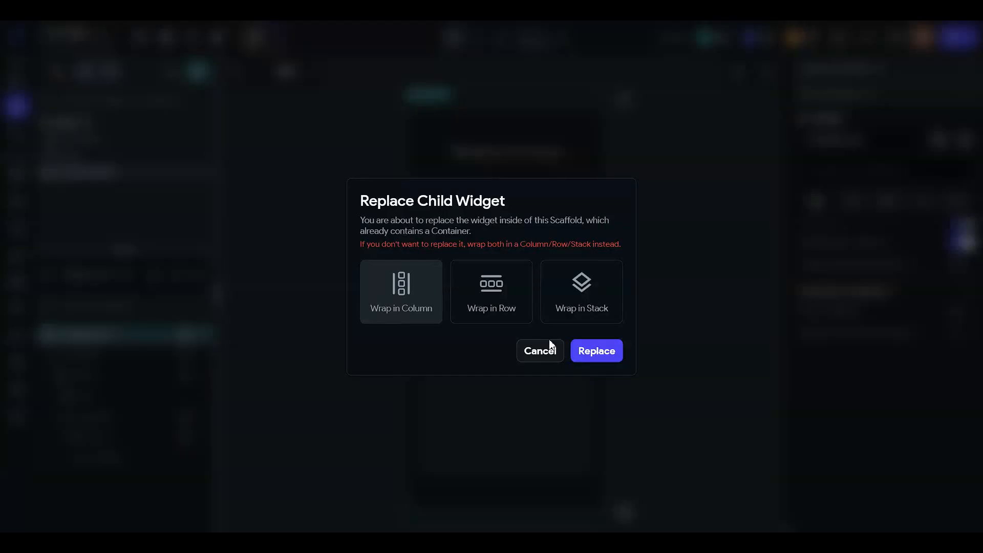
click(551, 348)
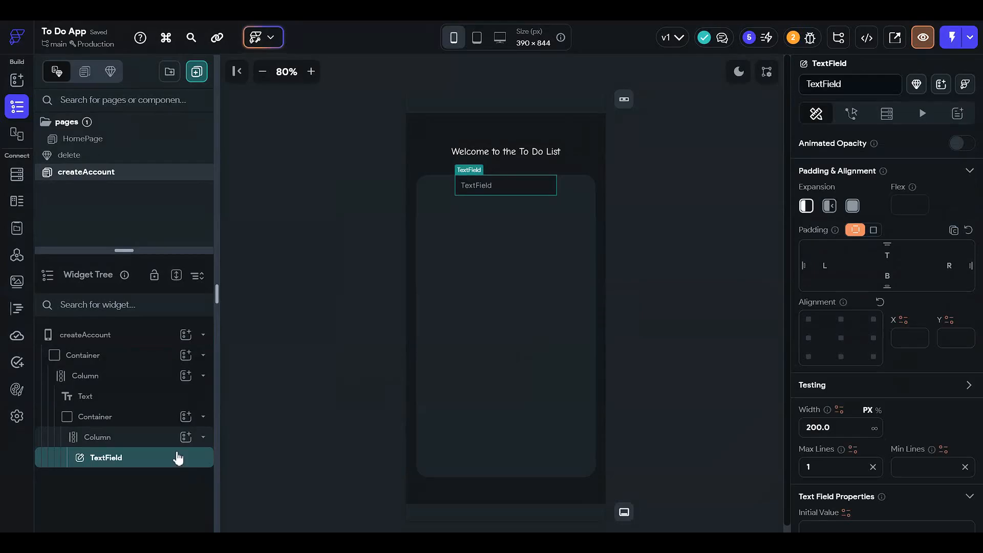
Step: Add a second TextField to the inner container's column and set the column's main axis alignment to Center
key(ctrl+c)
click(186, 437)
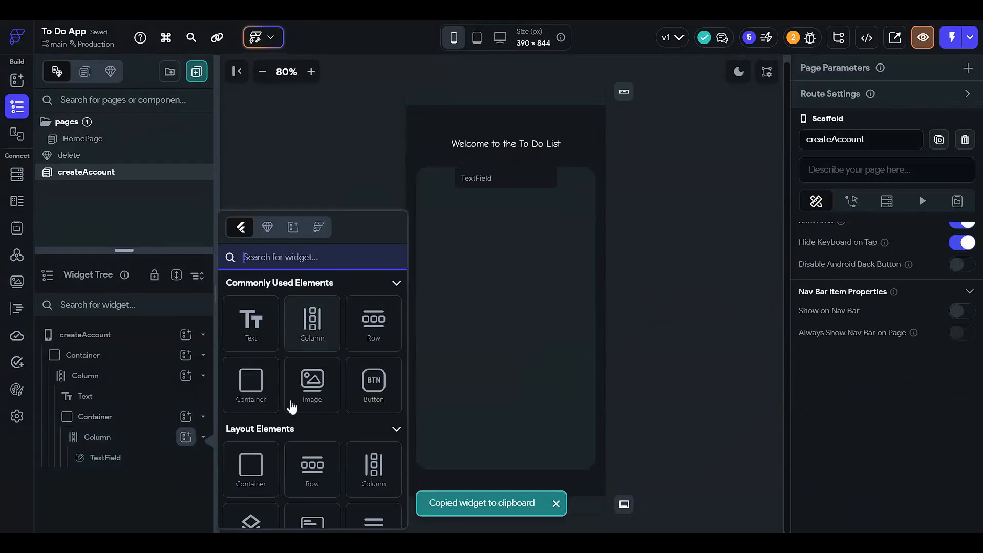
text(tex)
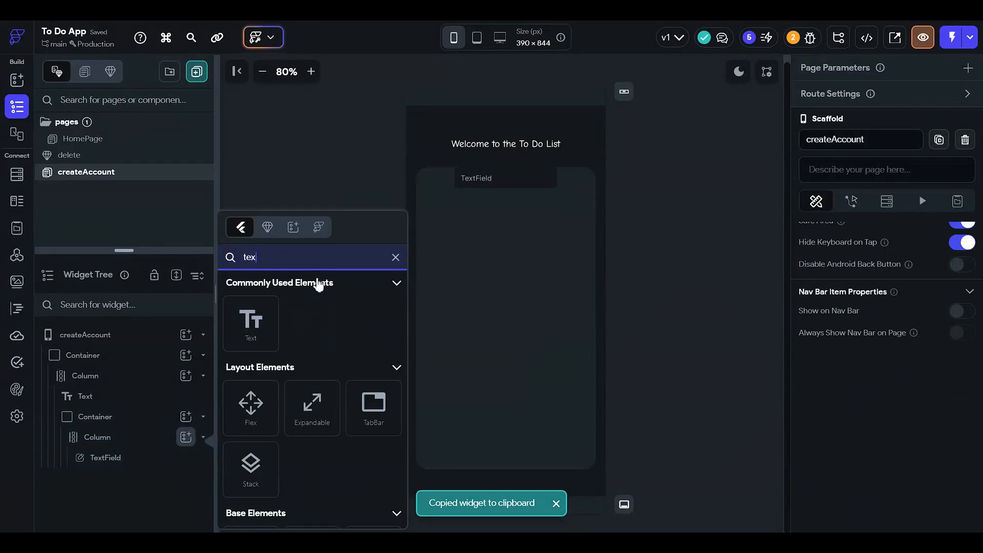
text(t)
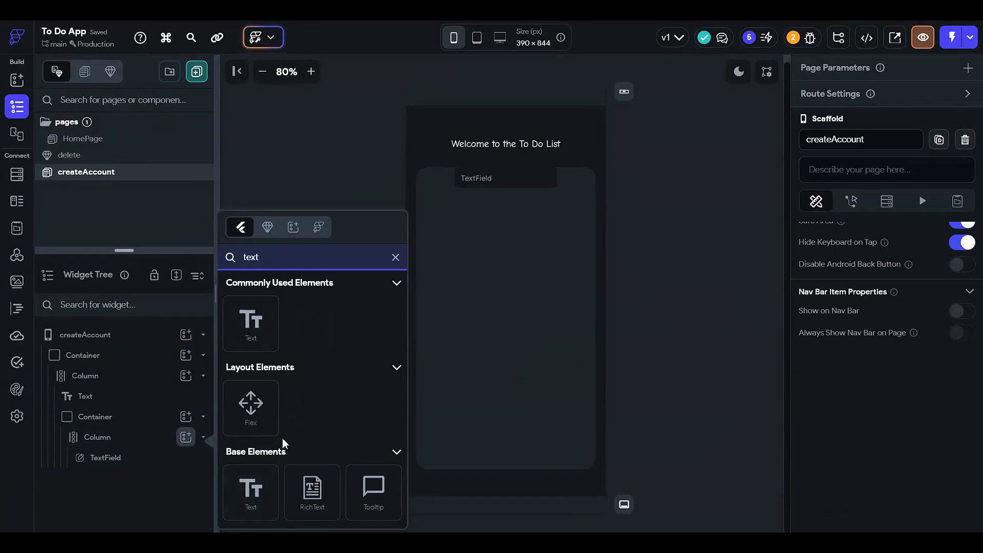
text(fil)
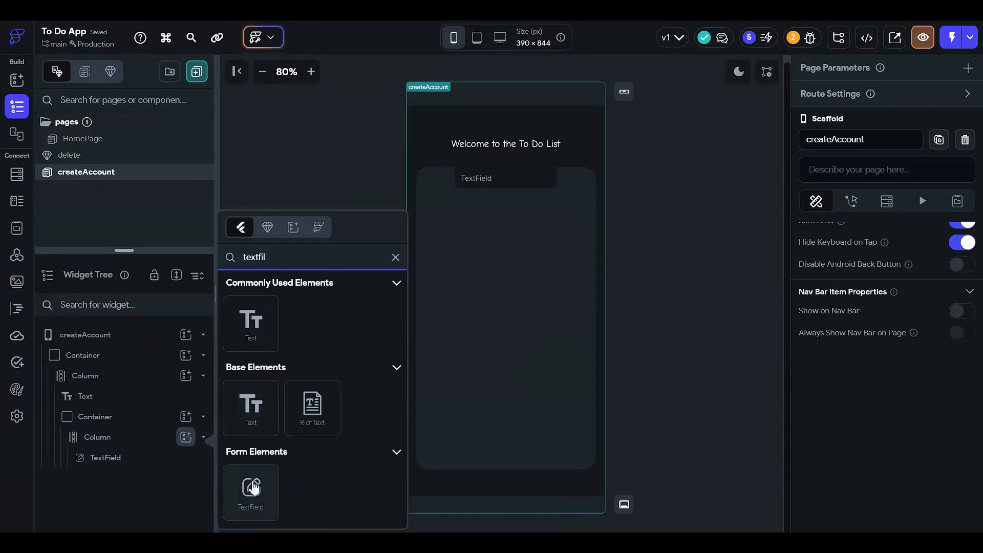
click(252, 488)
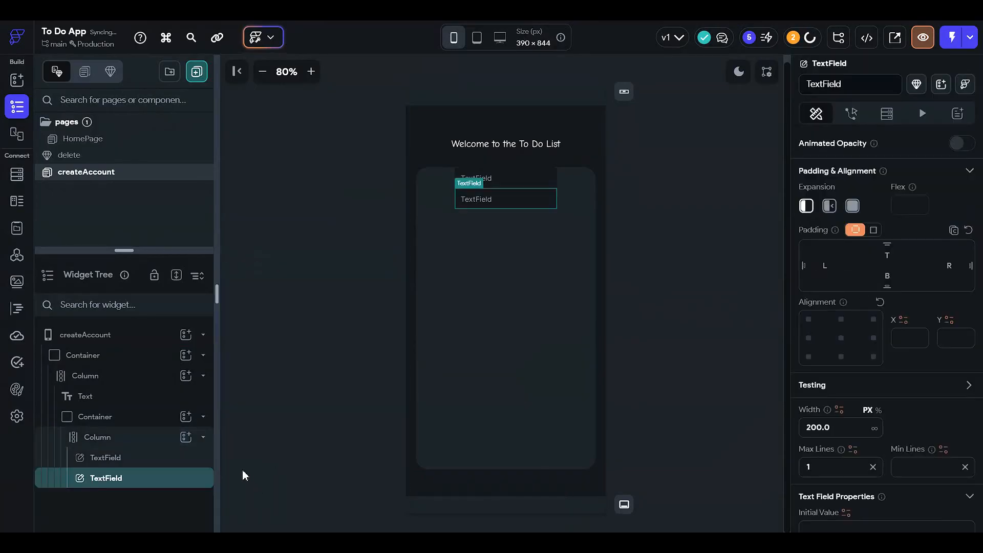
click(498, 273)
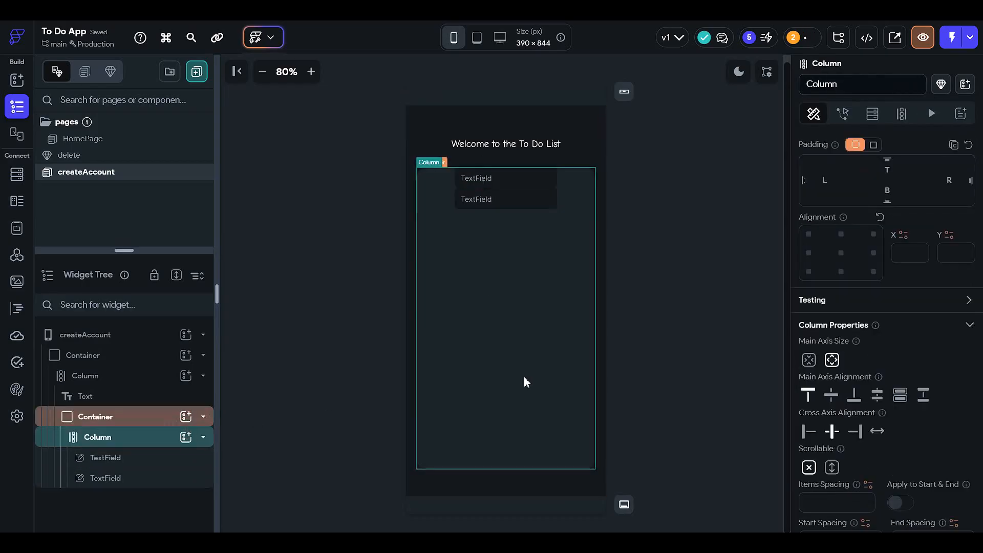
click(830, 398)
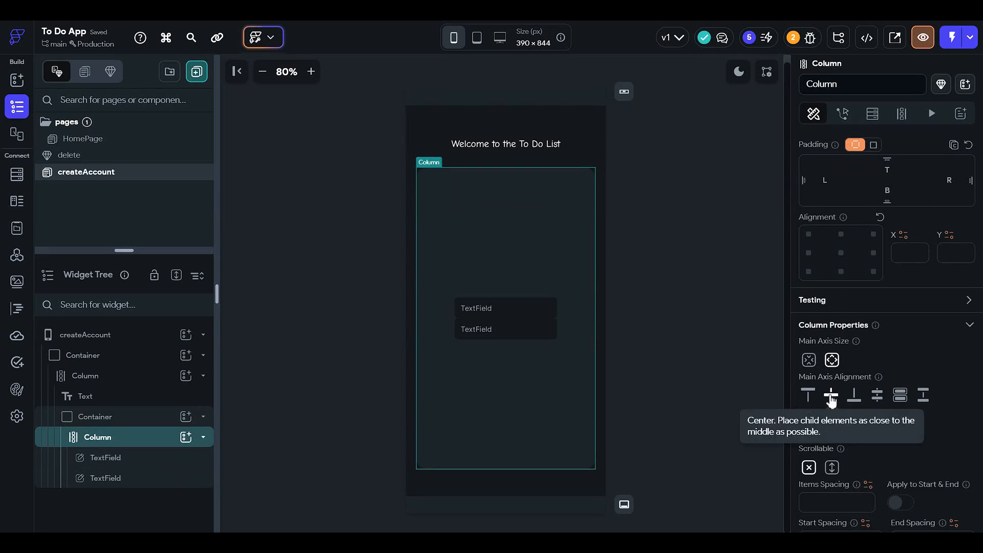
Step: Set the upper text field's width to 70 percent
click(512, 313)
scroll(856, 209, up, 3)
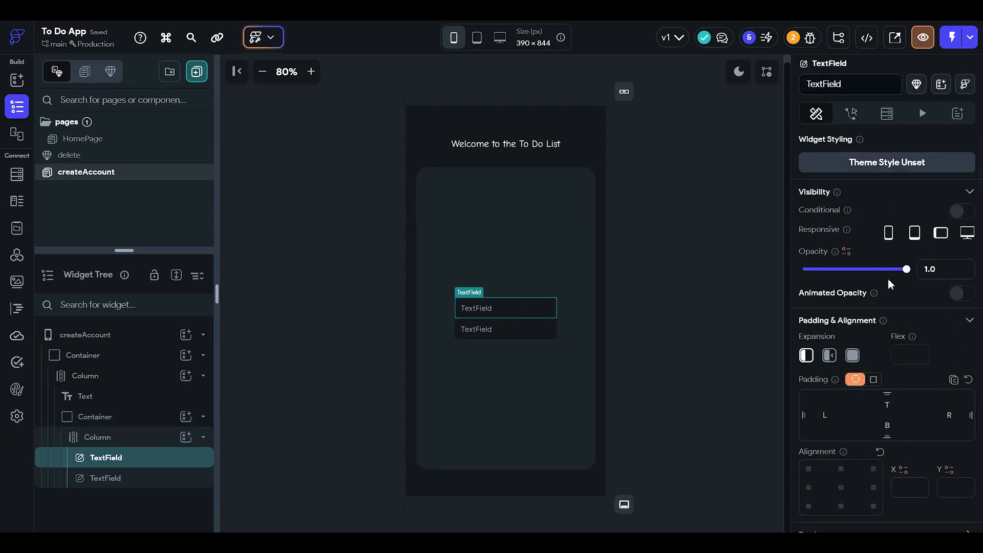
scroll(861, 399, down, 4)
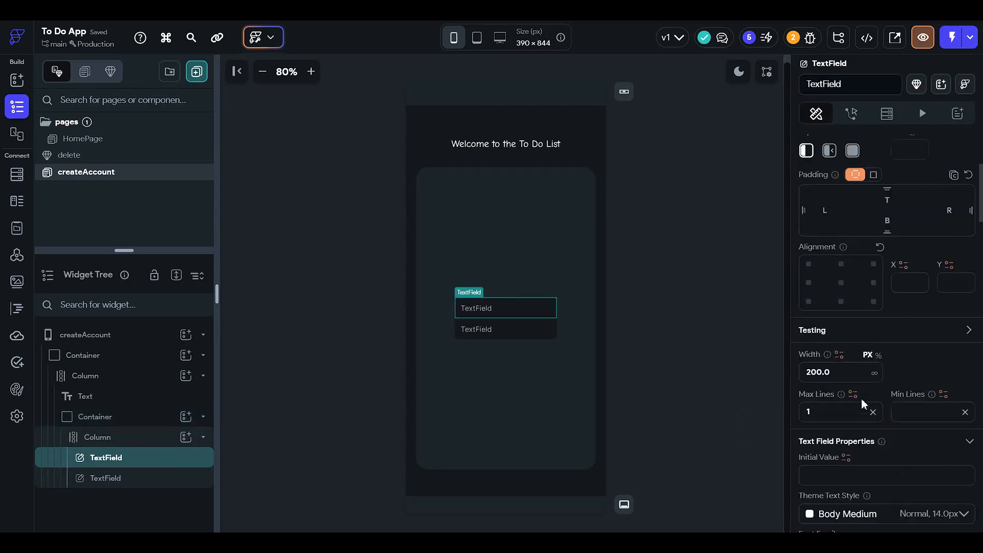
click(866, 370)
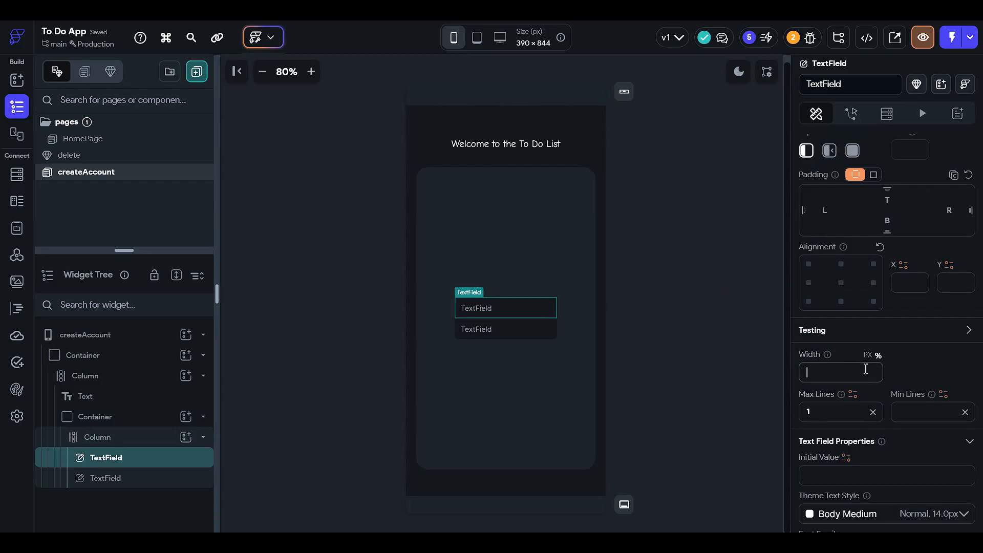
text(90)
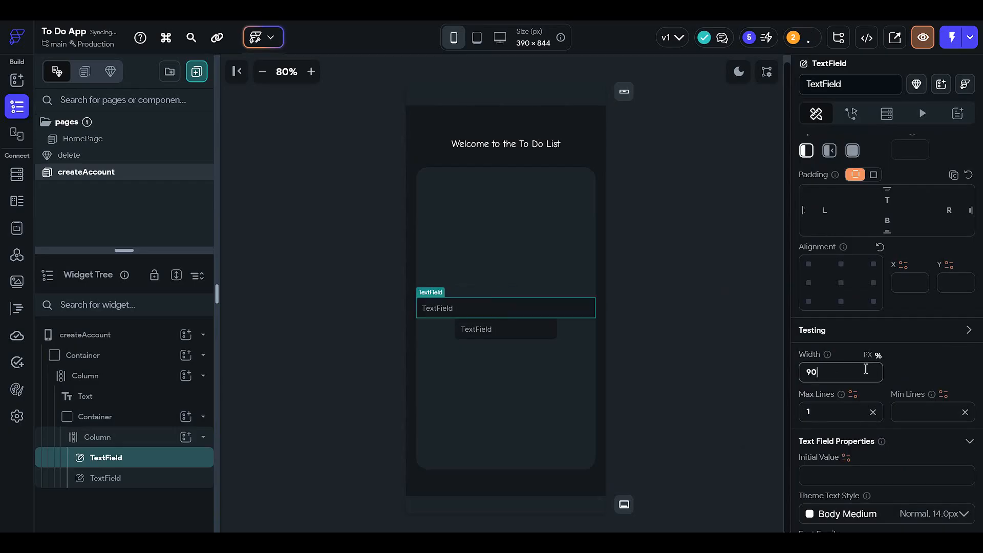
key(BackSpace)
key(BackSpace)
text(70)
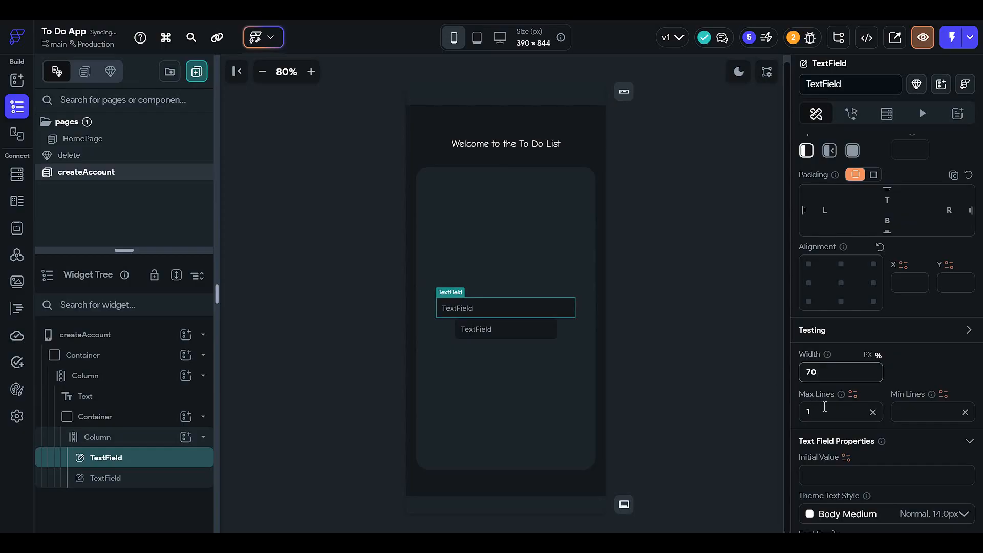
Step: Change the upper text field's hint text to "Email"
scroll(824, 407, down, 3)
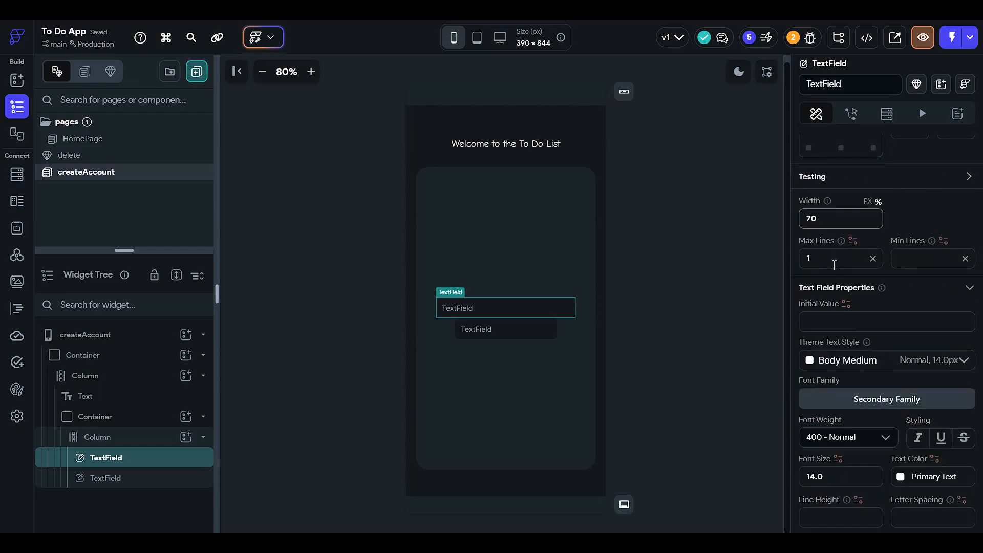
scroll(843, 358, down, 2)
scroll(844, 379, down, 2)
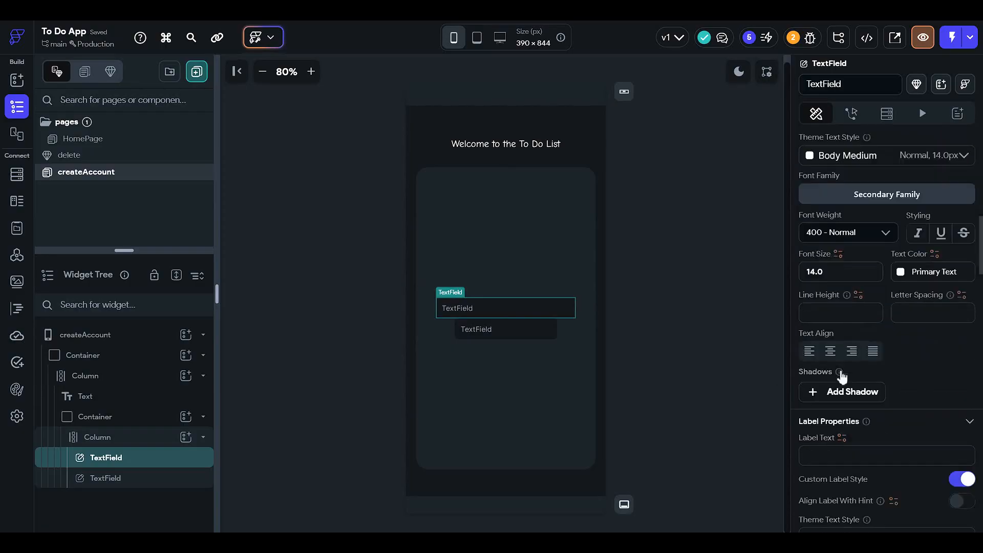
scroll(823, 376, up, 2)
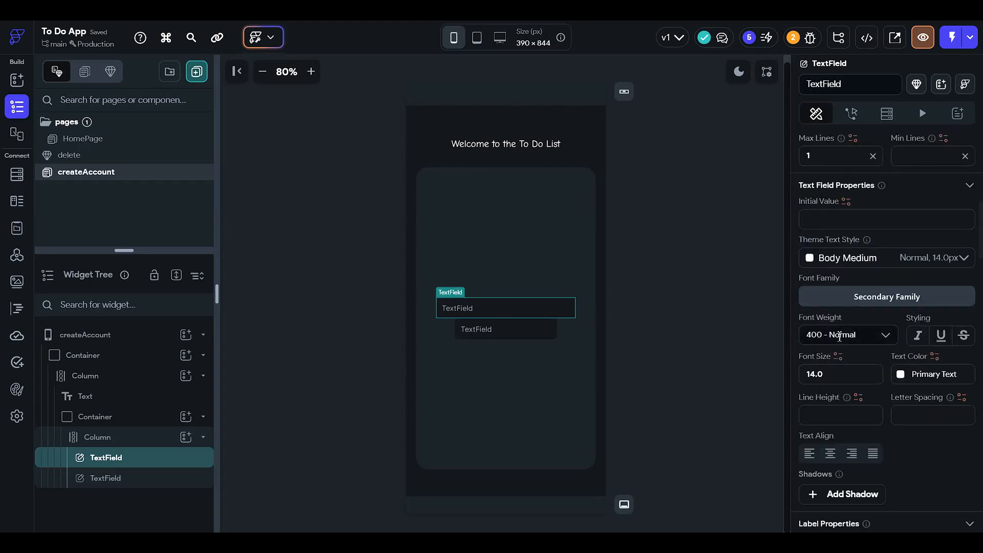
scroll(840, 342, down, 4)
scroll(841, 343, down, 5)
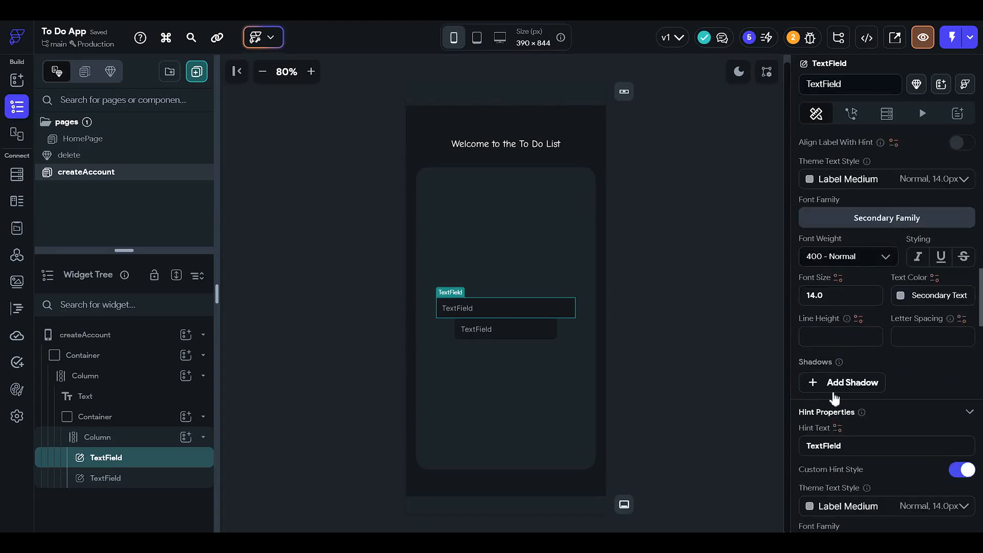
double_click(849, 445)
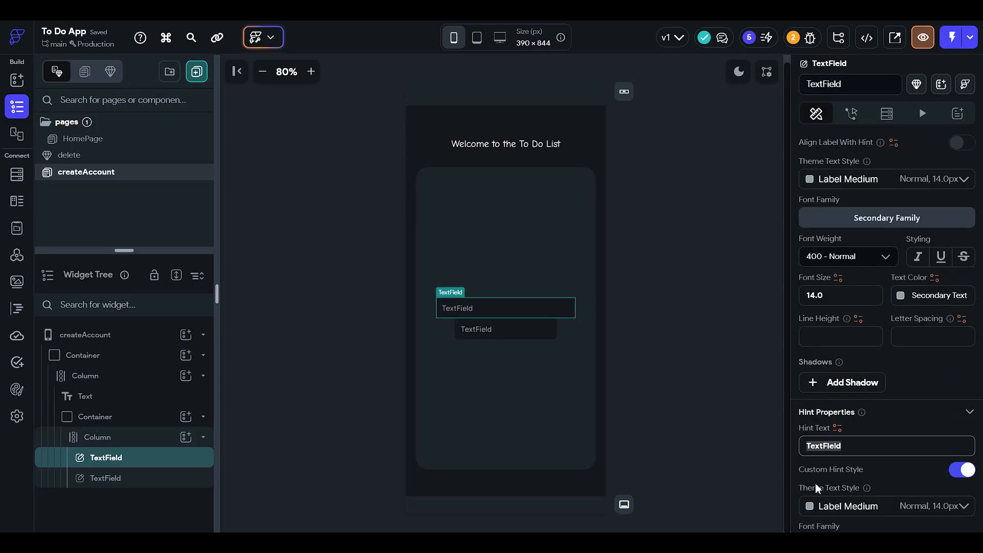
text(Email)
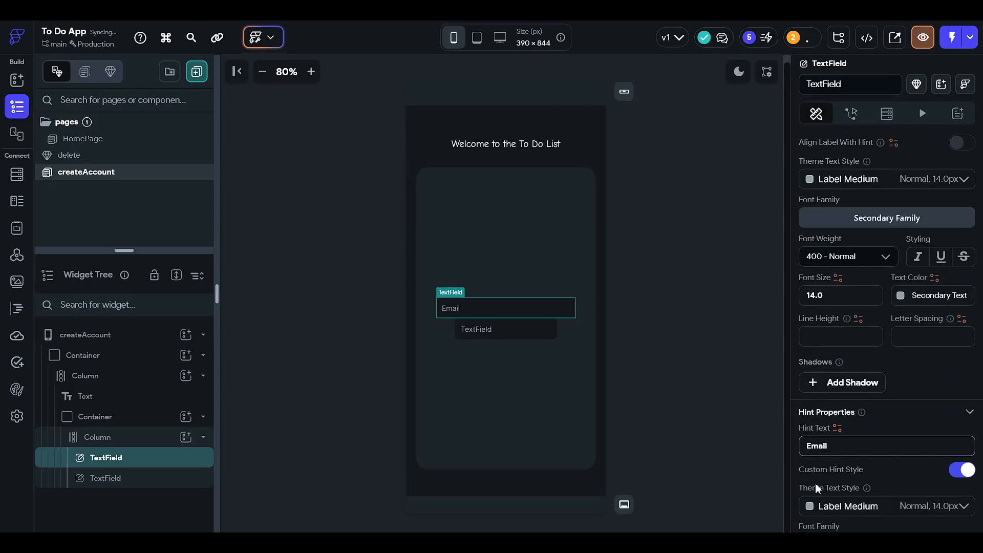
key(ctrl+a)
click(601, 364)
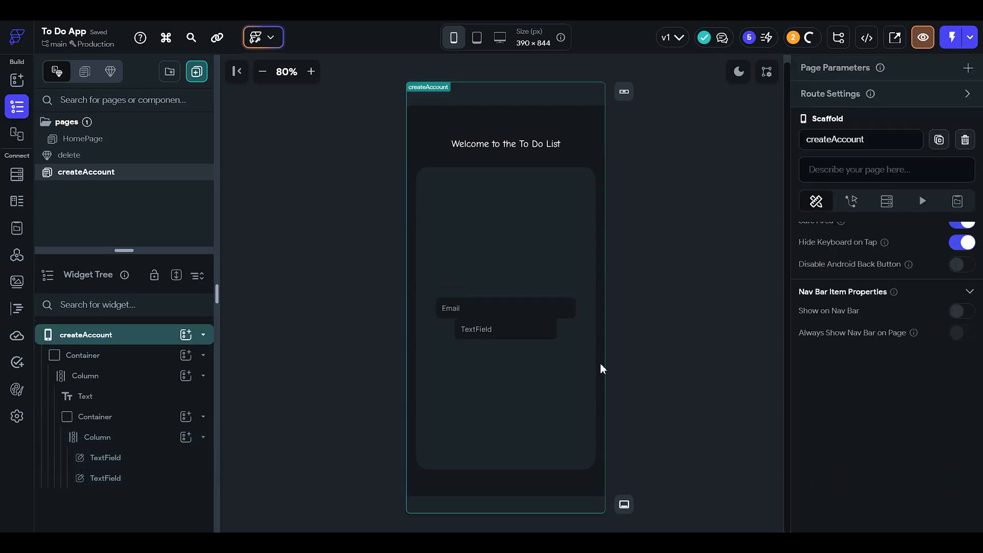
Step: Change the lower text field's hint text to "Password"
click(545, 331)
scroll(887, 347, down, 10)
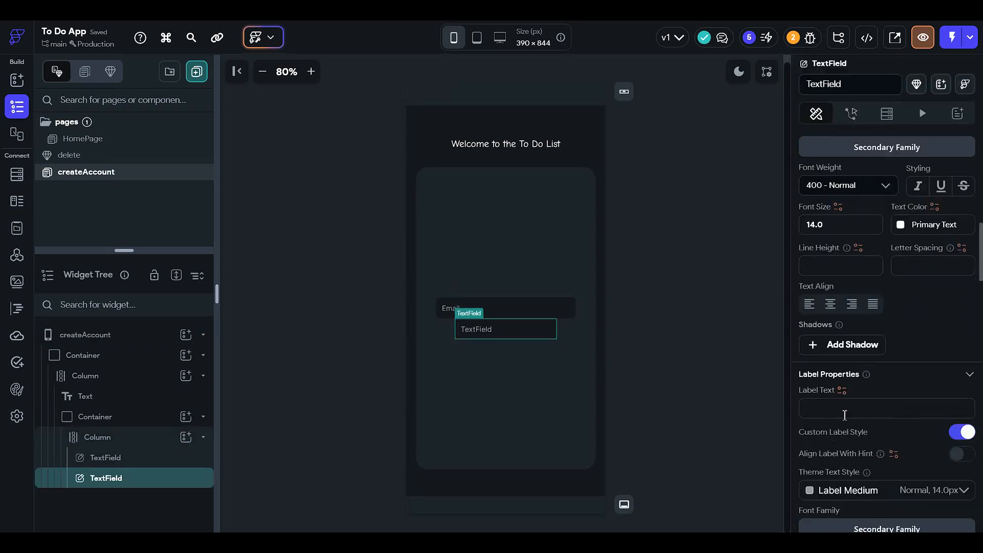
scroll(845, 414, down, 10)
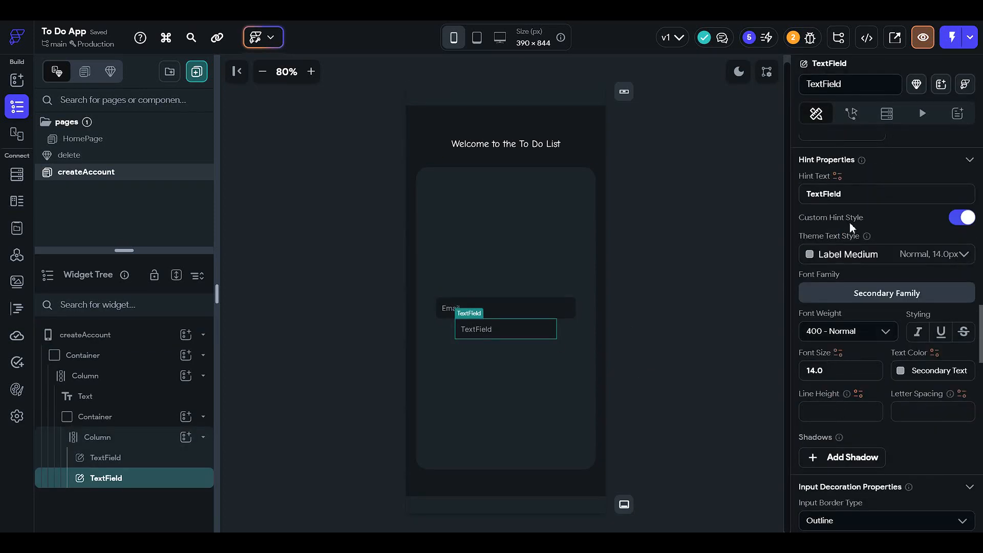
double_click(852, 195)
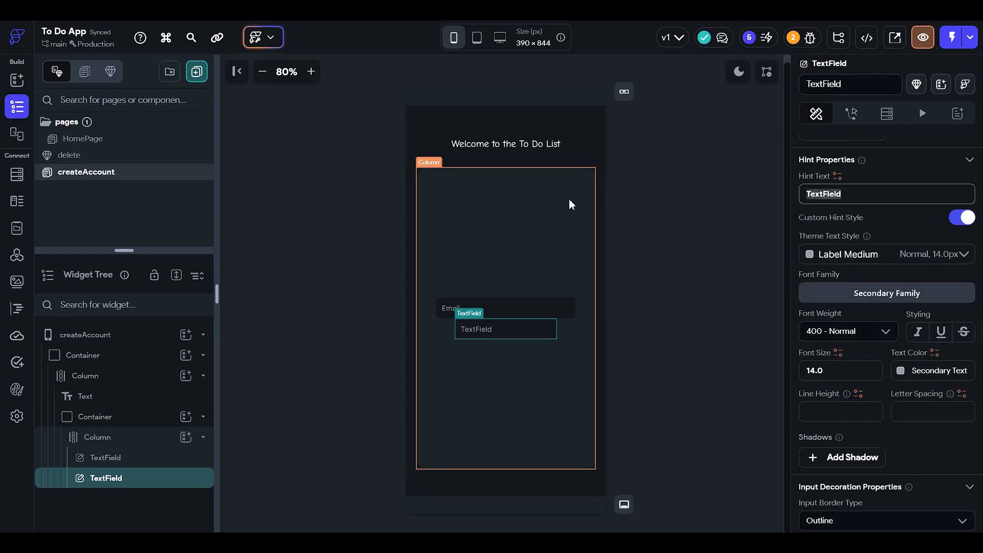
text(Password)
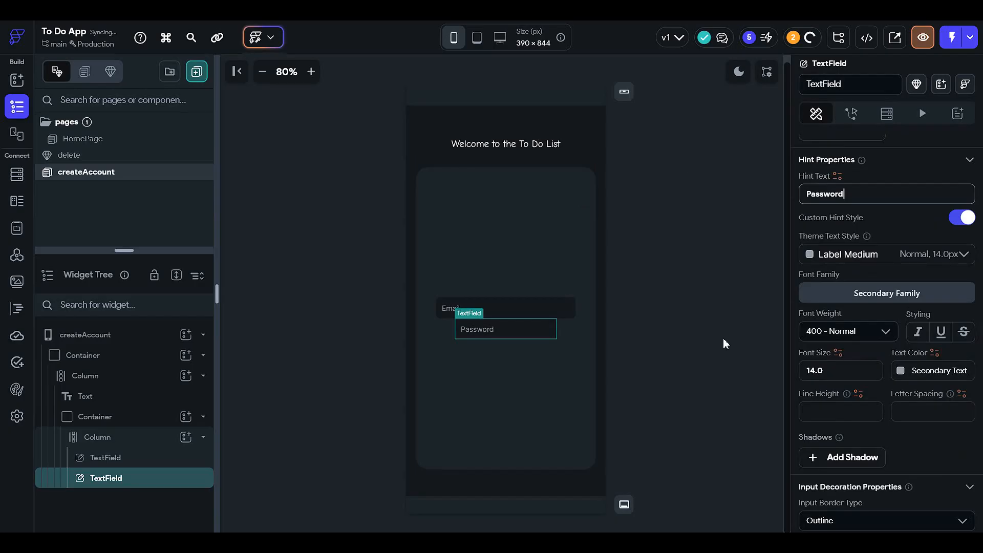
Step: Set the Password field's focus border color to the Success theme color
scroll(836, 429, down, 3)
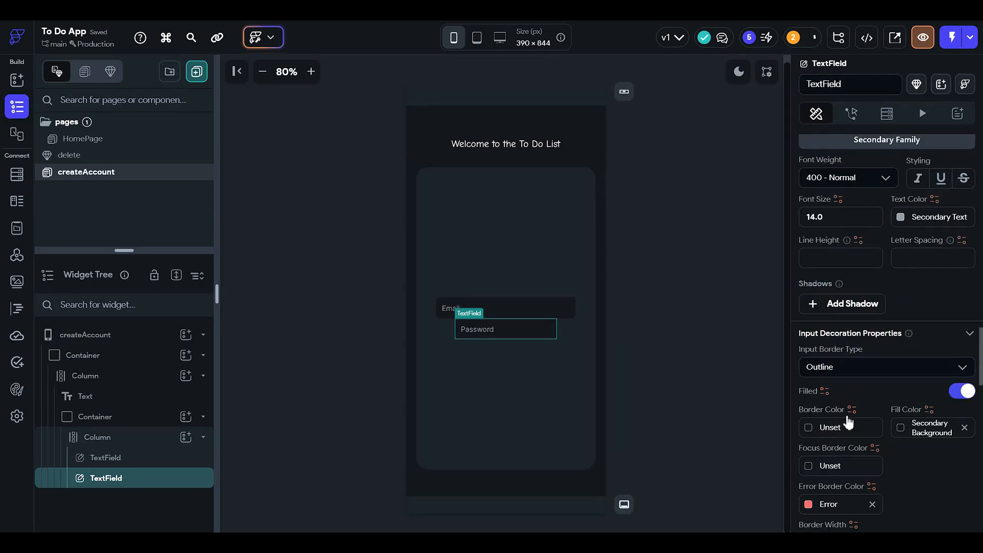
scroll(856, 430, down, 1)
click(815, 417)
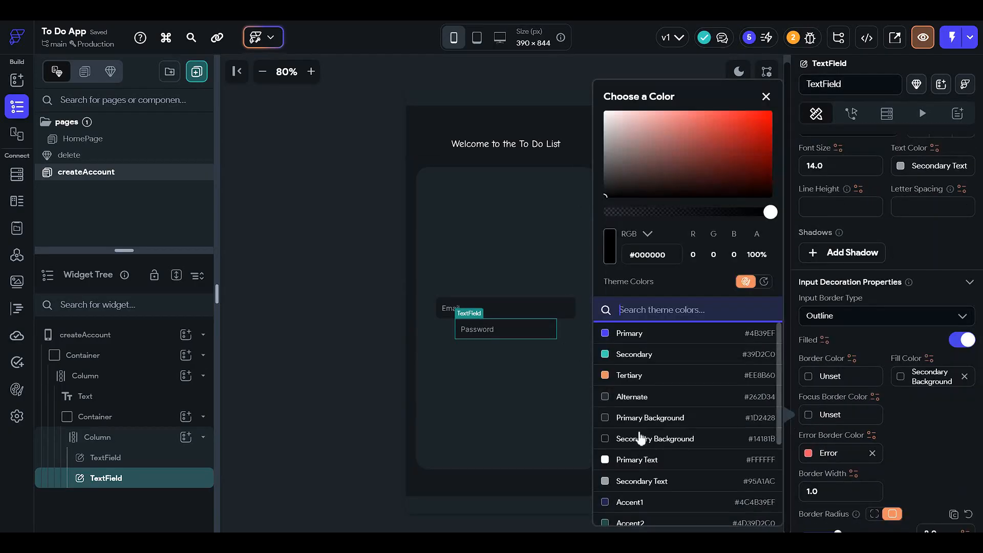
scroll(693, 474, down, 3)
click(661, 452)
click(831, 417)
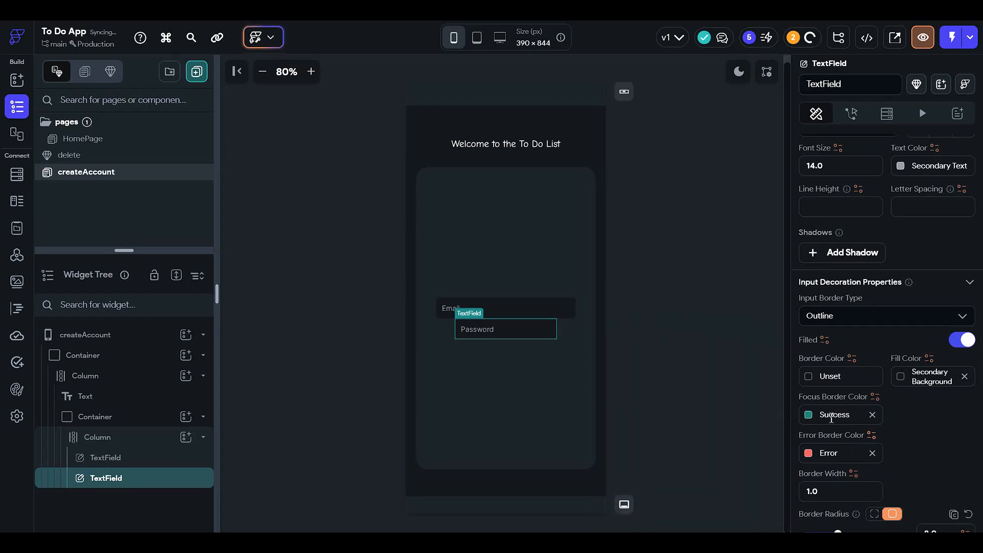
Step: Set the Password field's width to 70 percent
scroll(856, 379, up, 5)
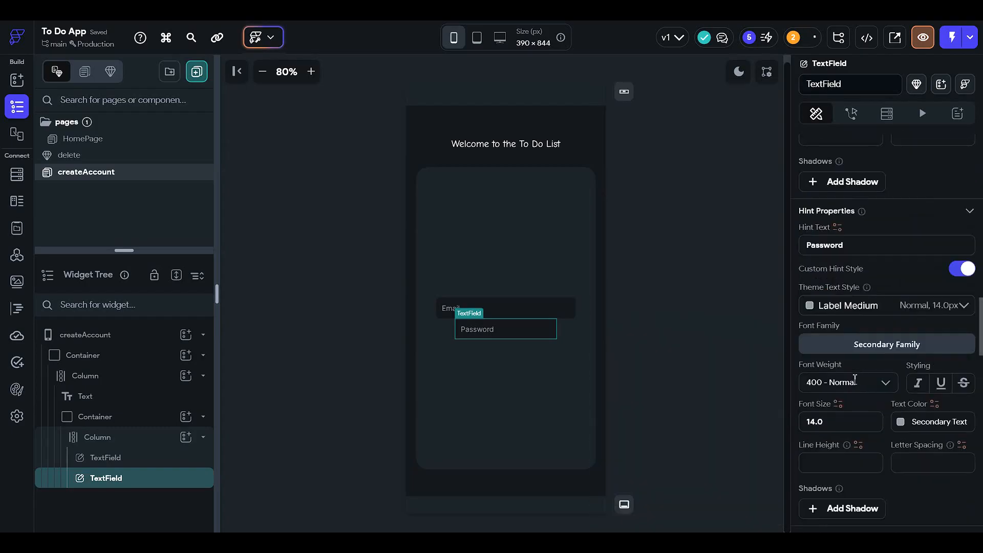
scroll(844, 395, up, 3)
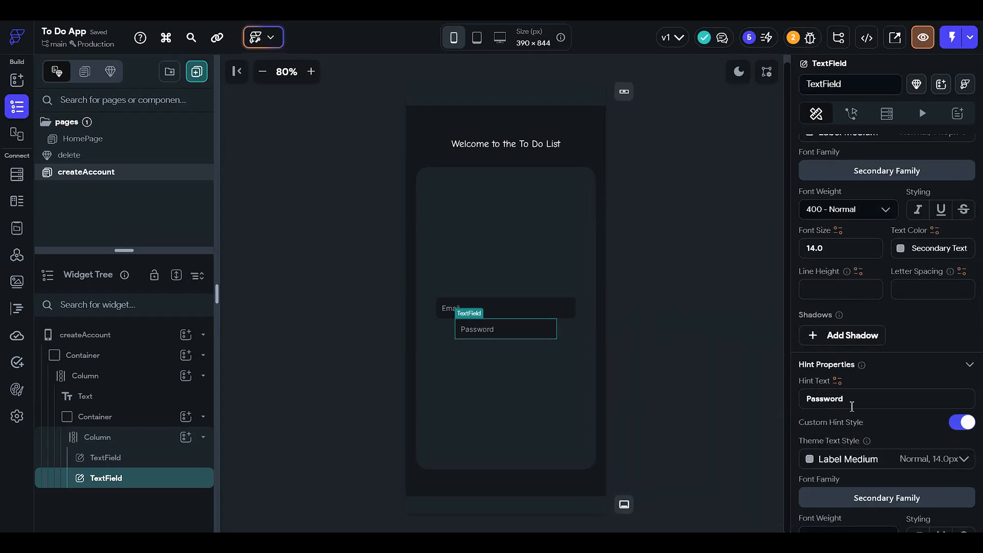
scroll(848, 342, up, 6)
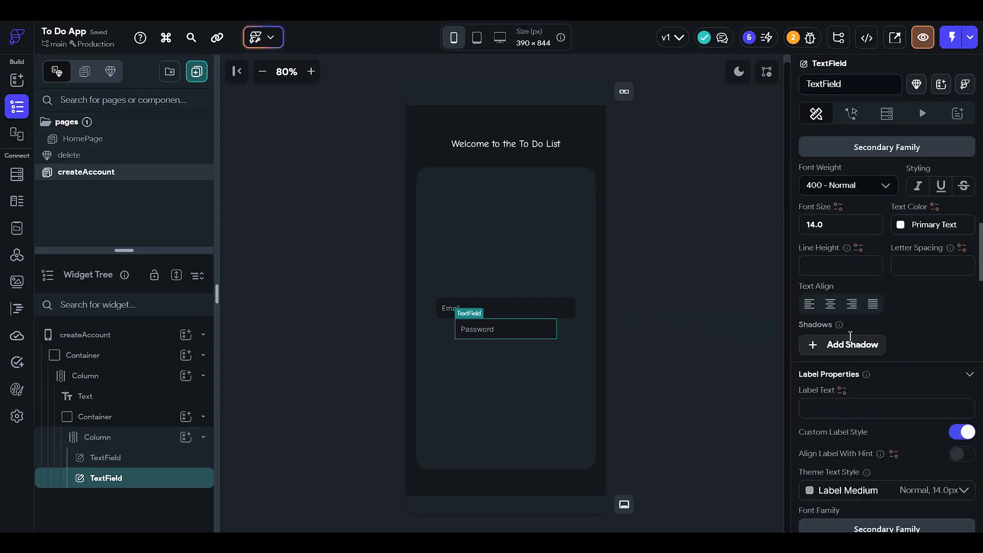
scroll(851, 335, up, 15)
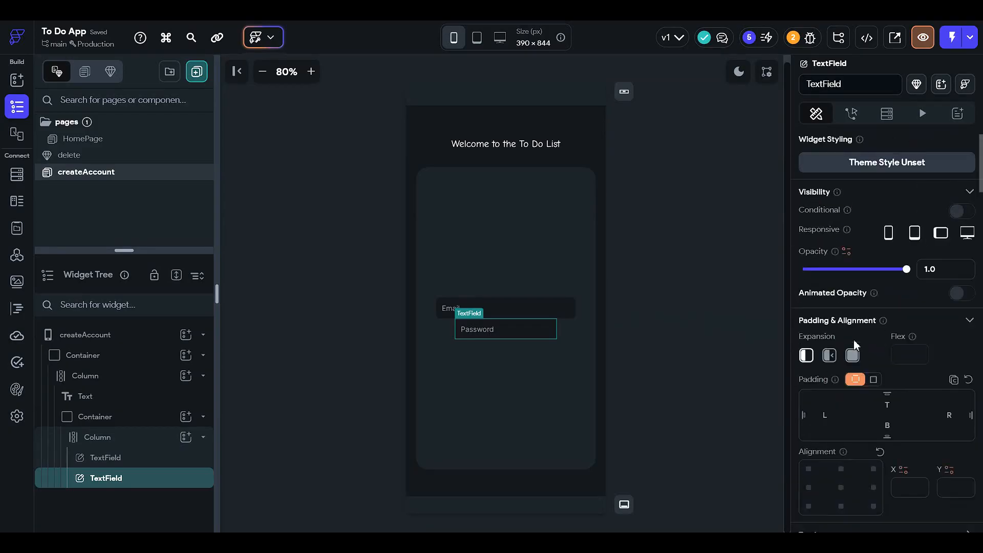
scroll(853, 339, down, 5)
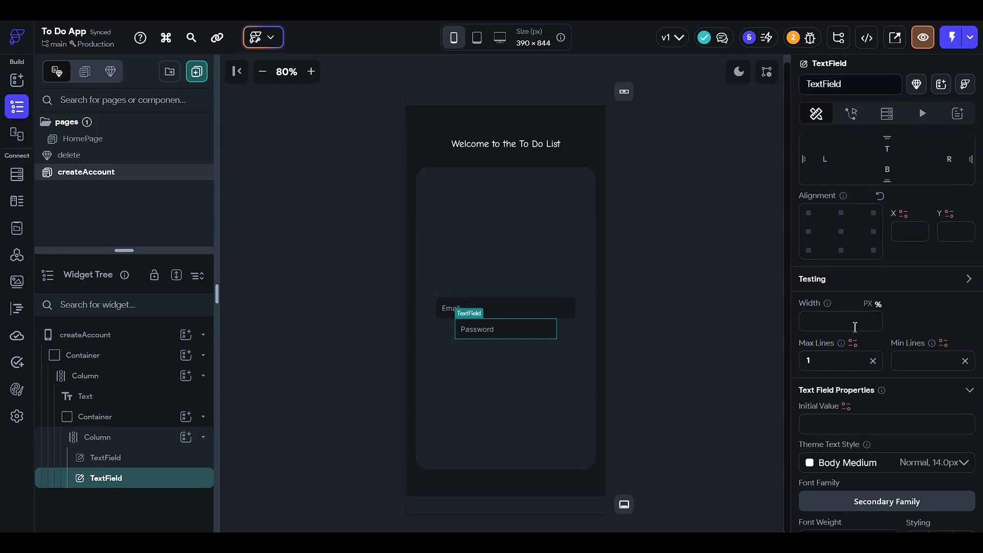
click(855, 327)
text(70)
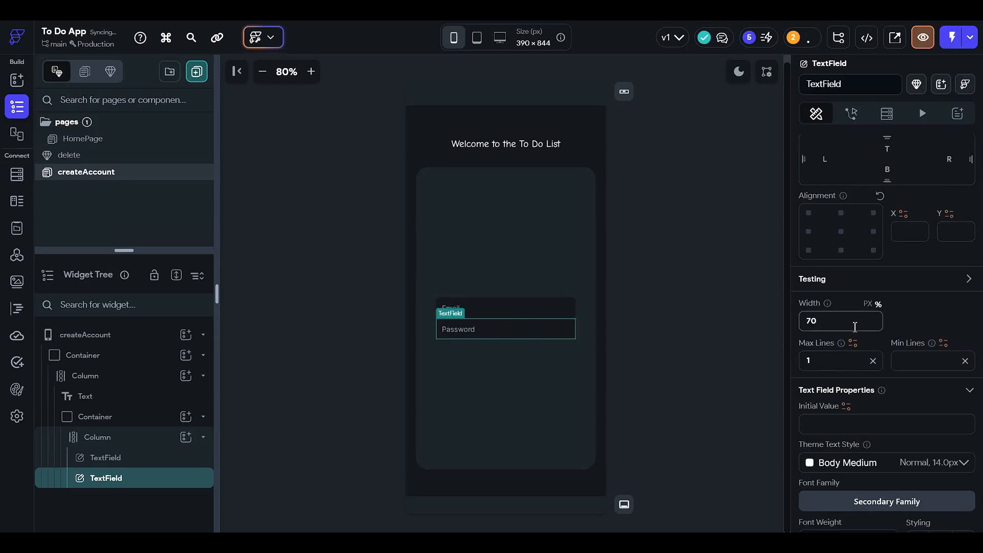
click(575, 328)
click(691, 316)
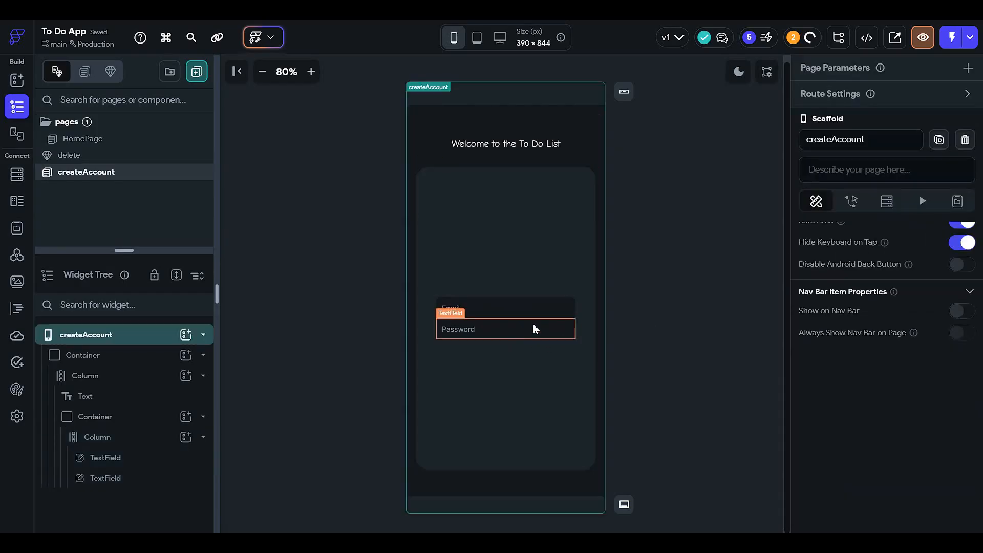
Step: Give the Password field a top padding of 5
click(535, 329)
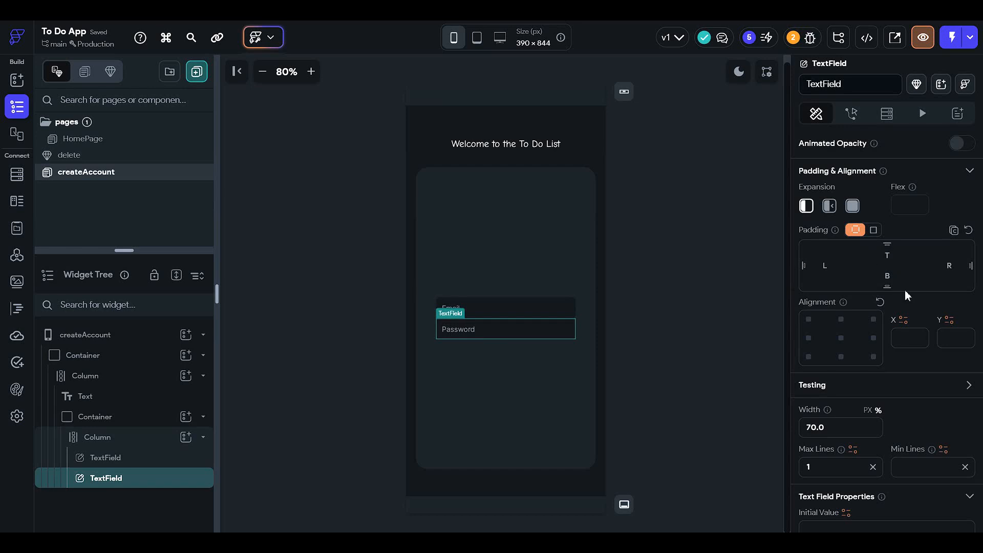
text(5)
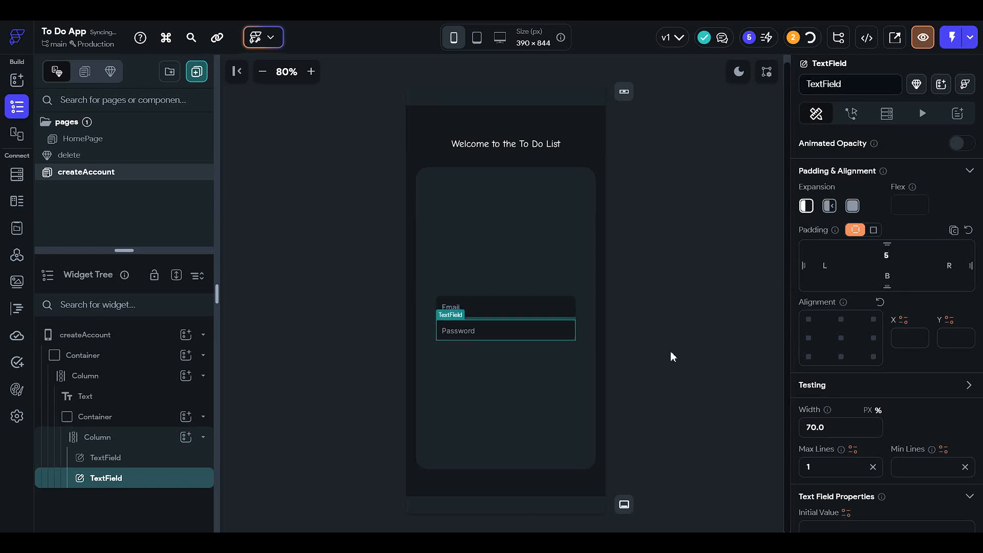
click(666, 351)
Step: Duplicate the Password text field in the inner container's column
right_click(530, 332)
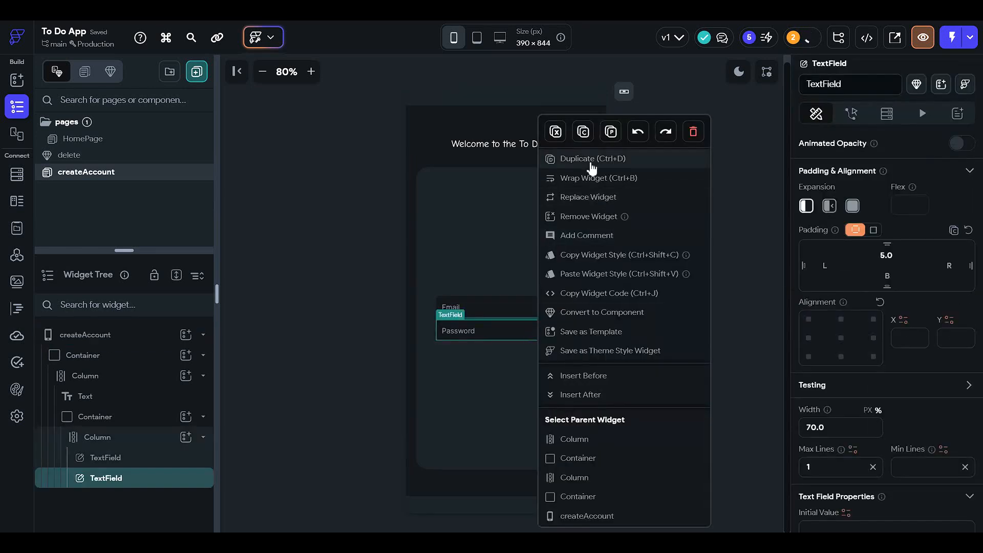
click(587, 159)
click(518, 353)
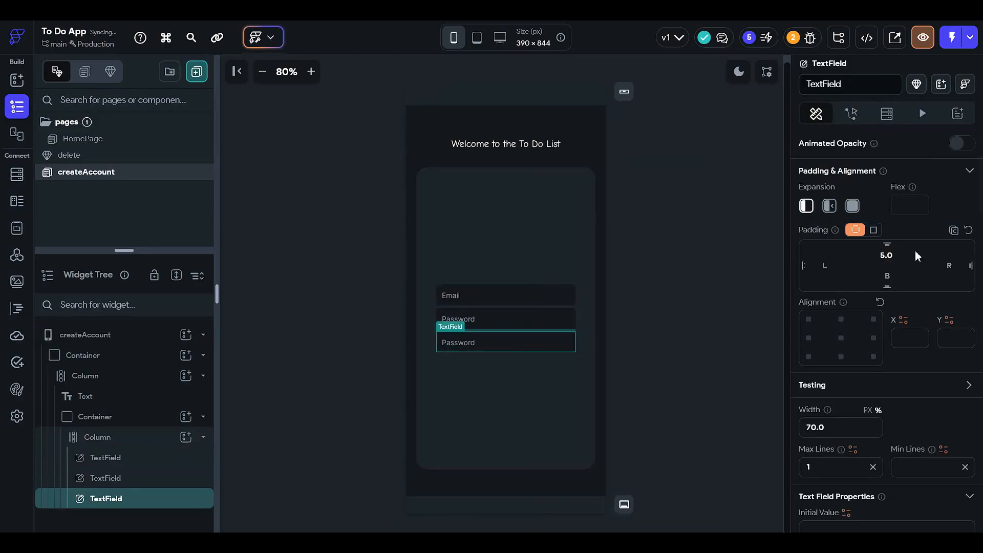
Step: Change the duplicated text field's hint text to "Confirm password"
scroll(915, 251, down, 8)
scroll(830, 358, down, 8)
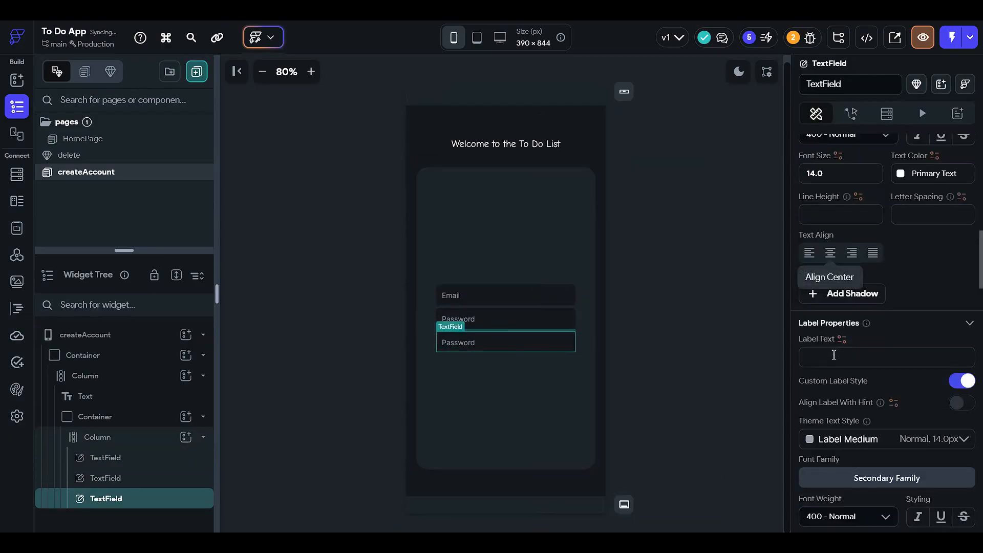
scroll(830, 349, down, 2)
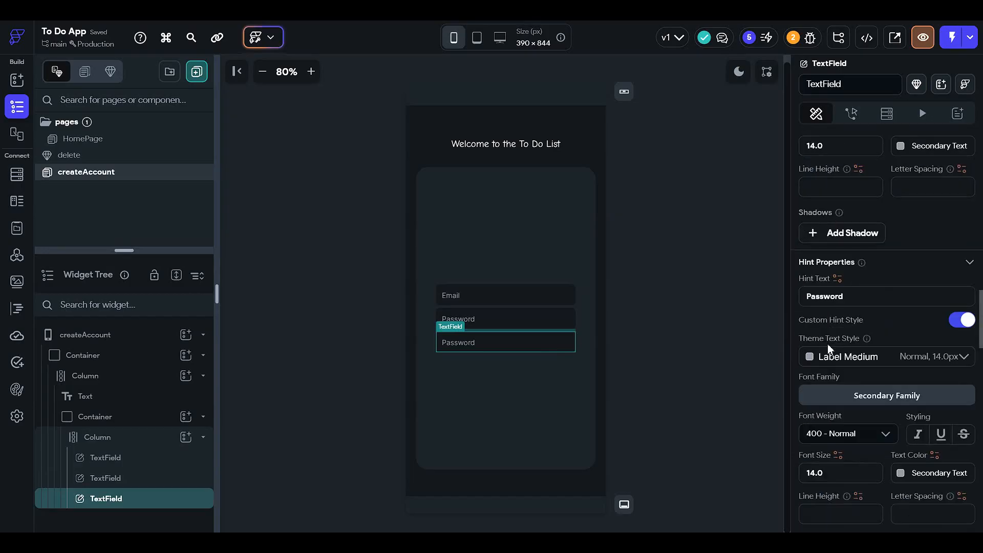
click(808, 297)
text(Co)
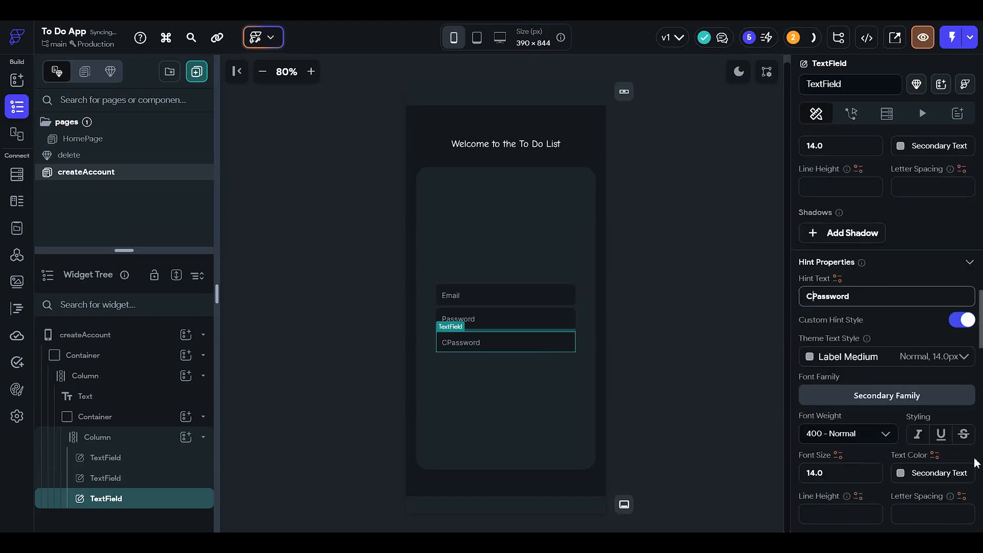
text(nfir)
key(BackSpace)
text(m)
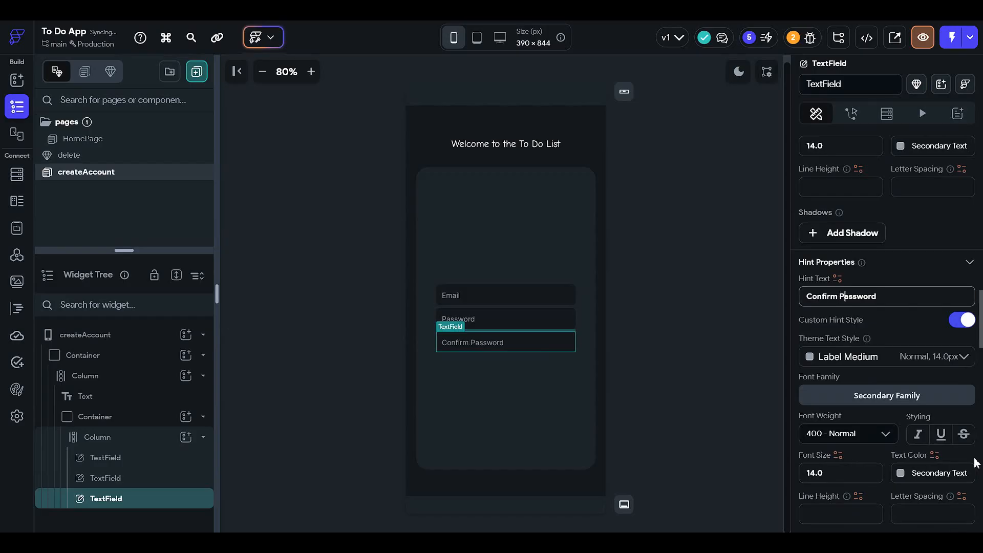
key(Delete)
text(p)
click(625, 345)
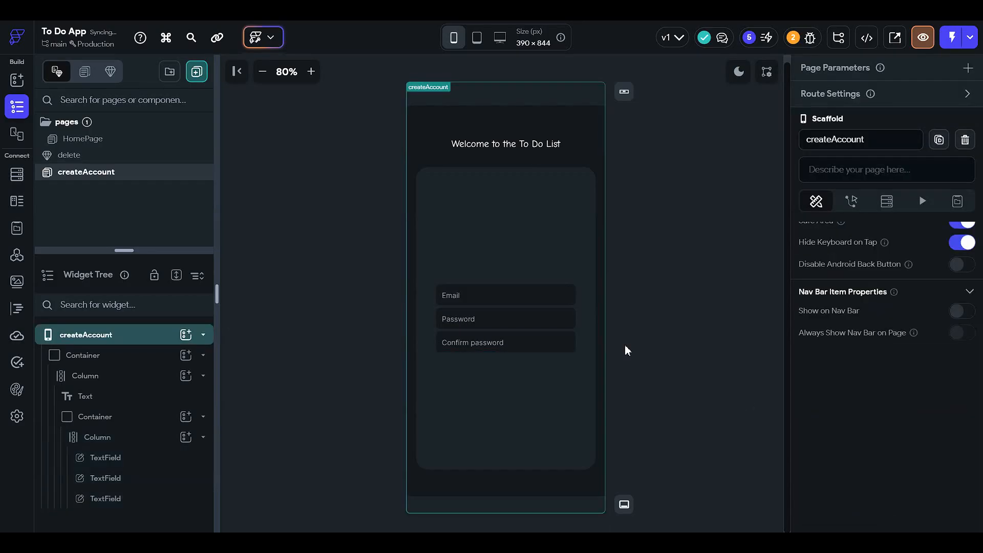
Step: Add a Button to the inner container's column, below the Confirm password field
click(466, 398)
click(186, 437)
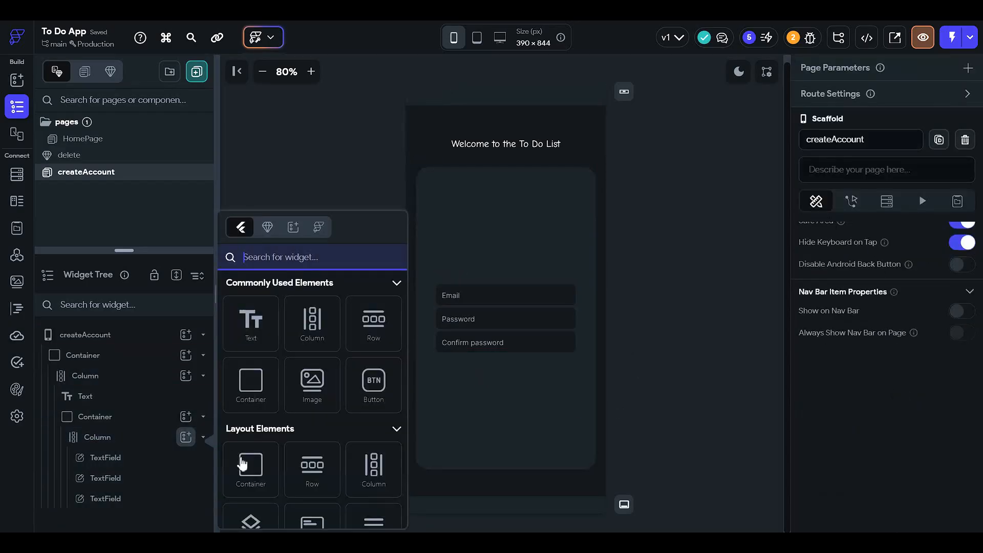
click(372, 388)
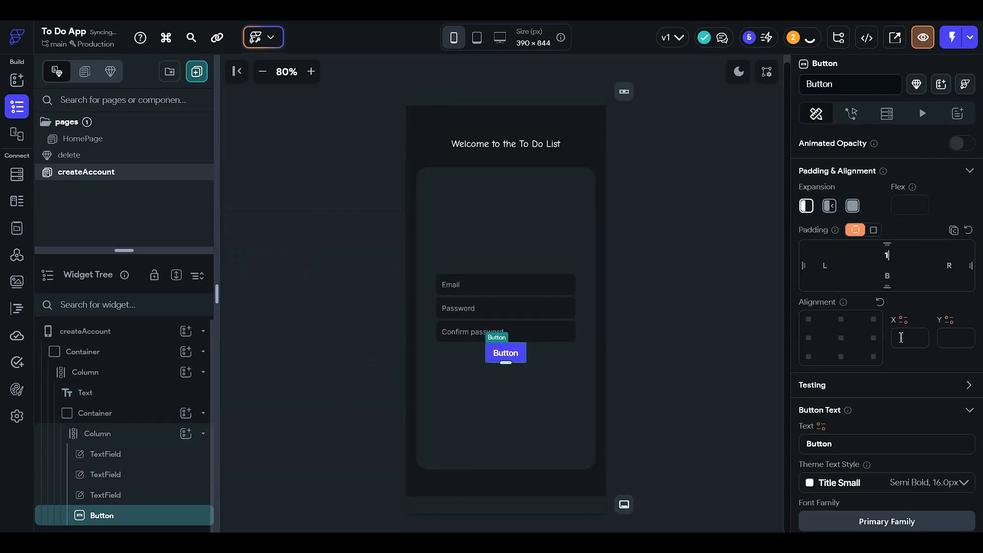
Step: Set the new button's text to "Create account"
scroll(908, 395, down, 4)
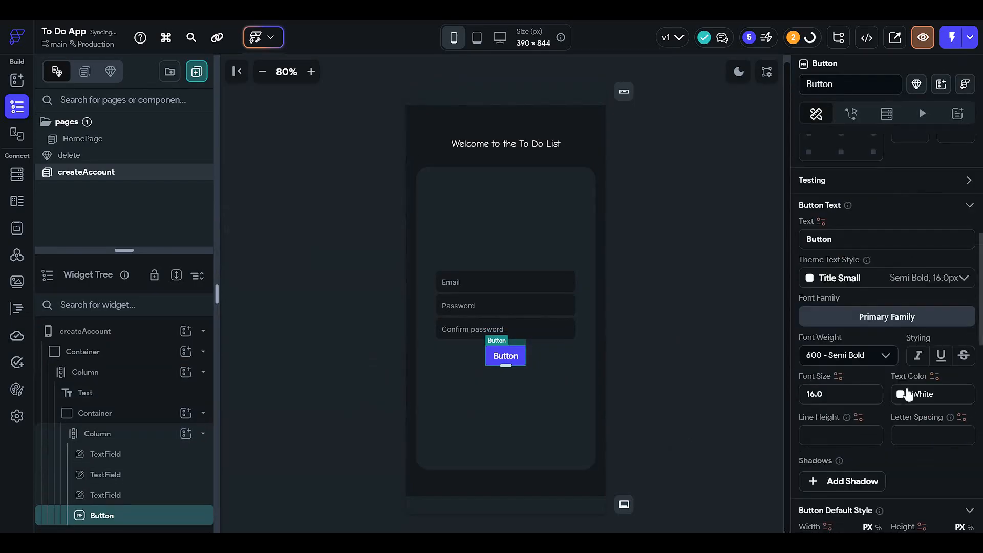
double_click(873, 246)
text(Crea)
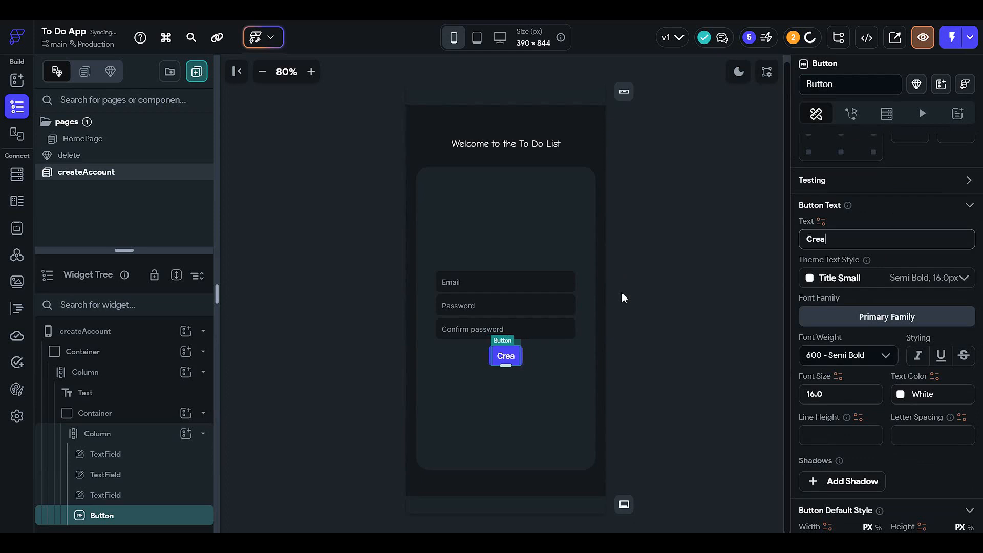
text(te account)
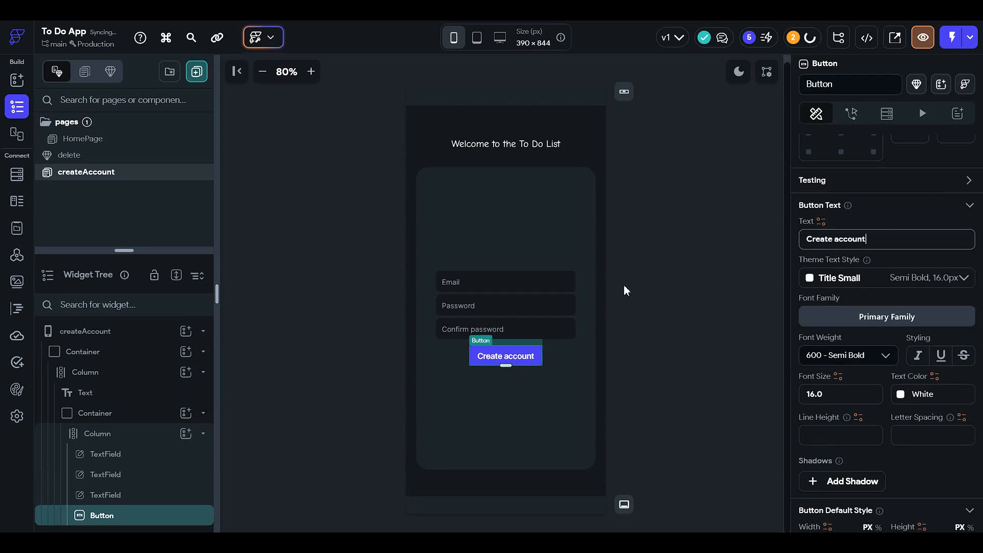
click(624, 286)
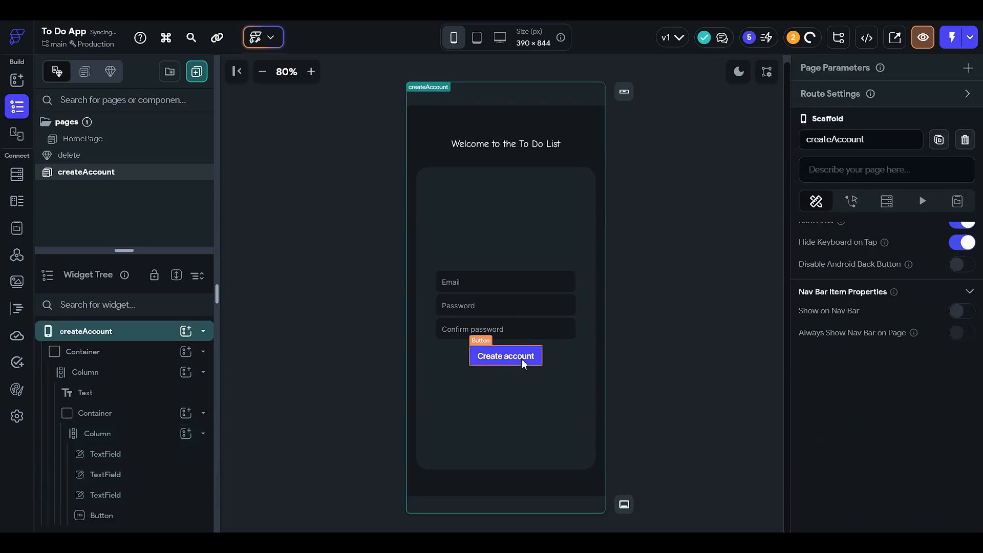
Step: Set the Create account button's width to 70 percent
click(502, 357)
scroll(858, 382, down, 9)
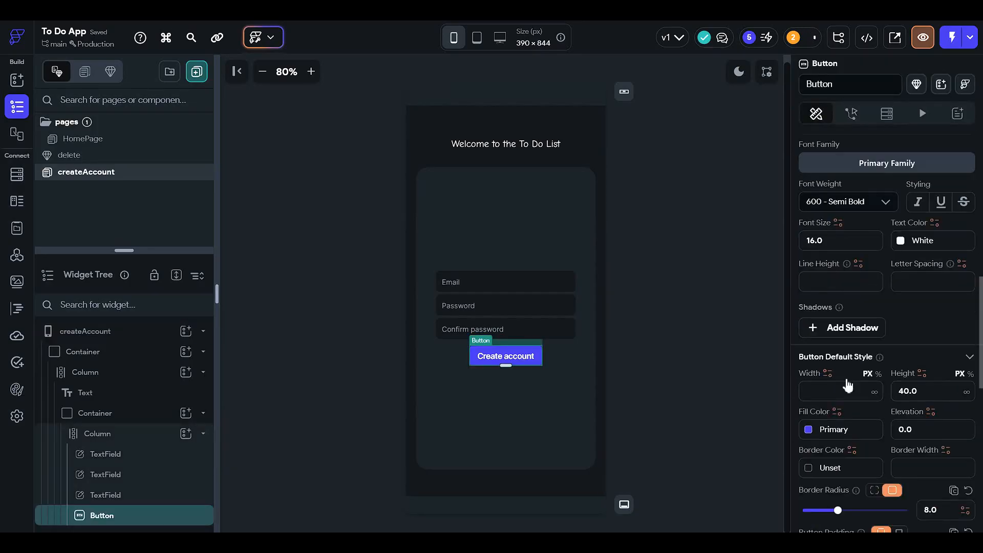
click(878, 271)
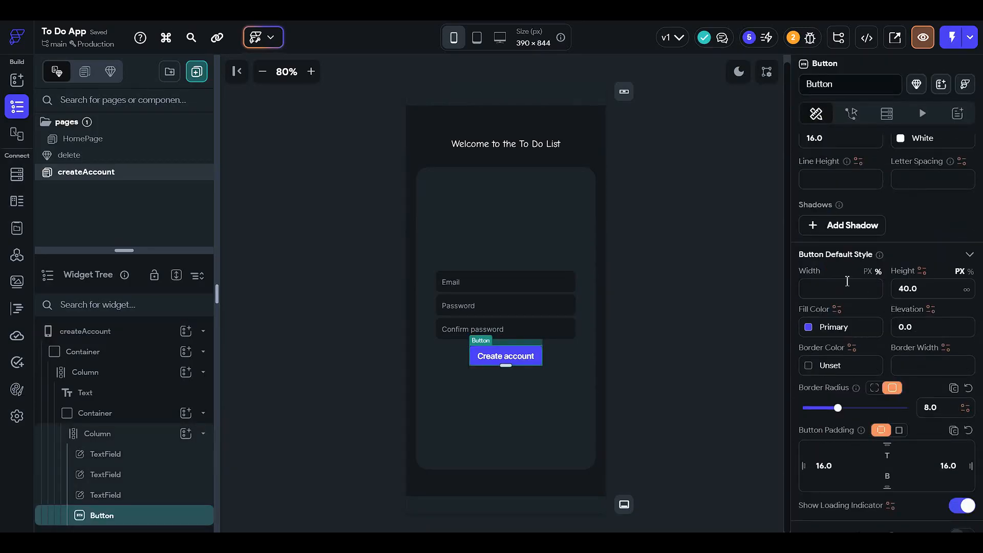
click(847, 282)
text(70)
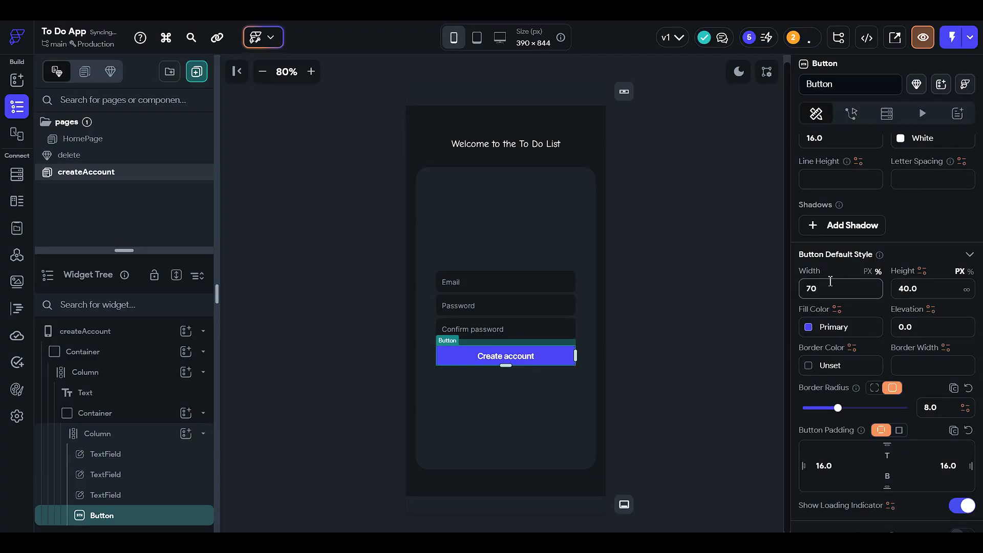
click(739, 291)
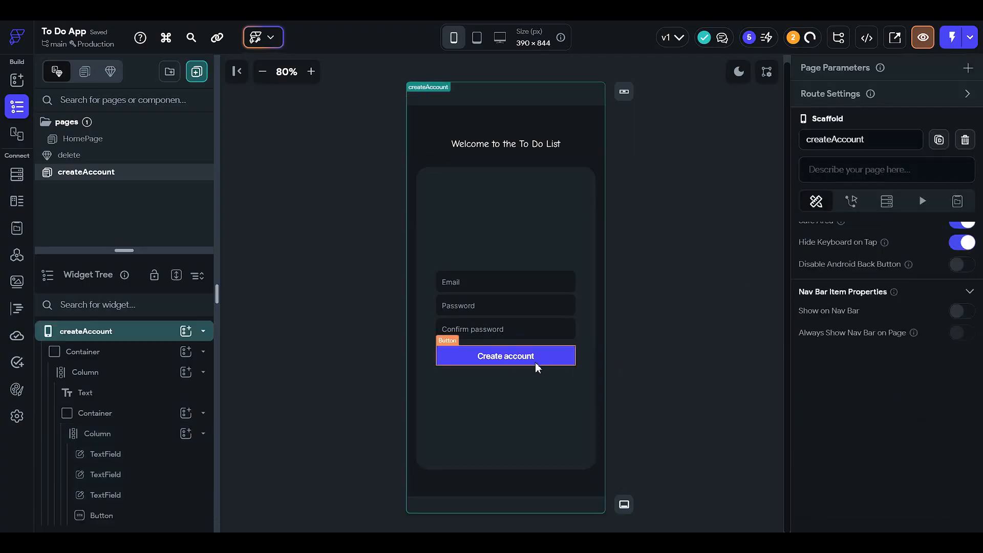
Step: Reduce the opacity of the Create account button's fill color to 47 percent
click(535, 363)
scroll(870, 307, down, 6)
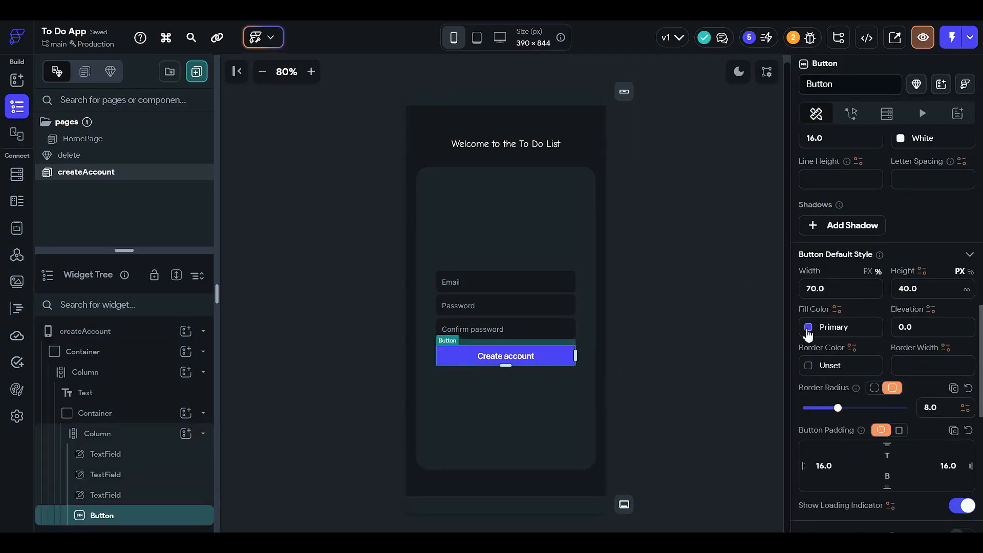
click(808, 328)
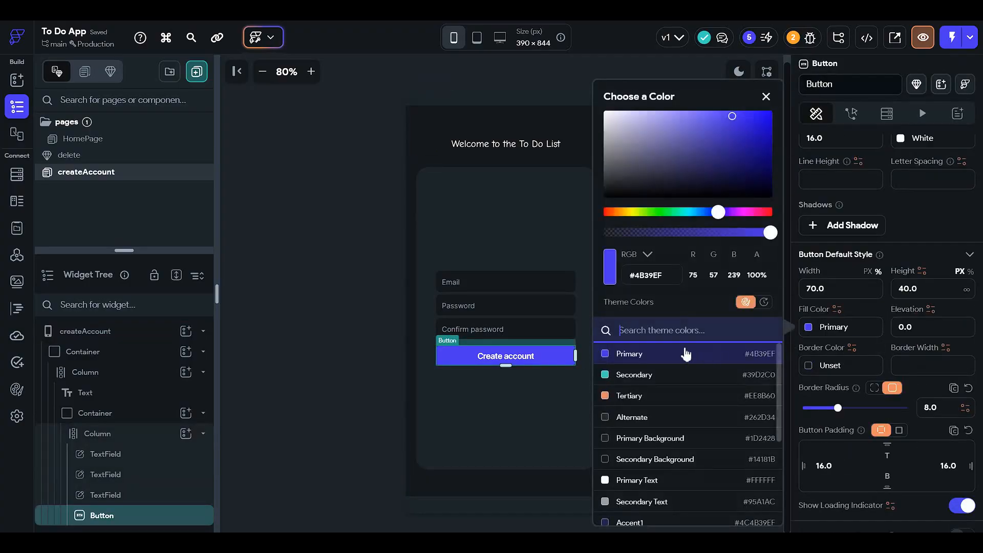
click(684, 233)
click(345, 308)
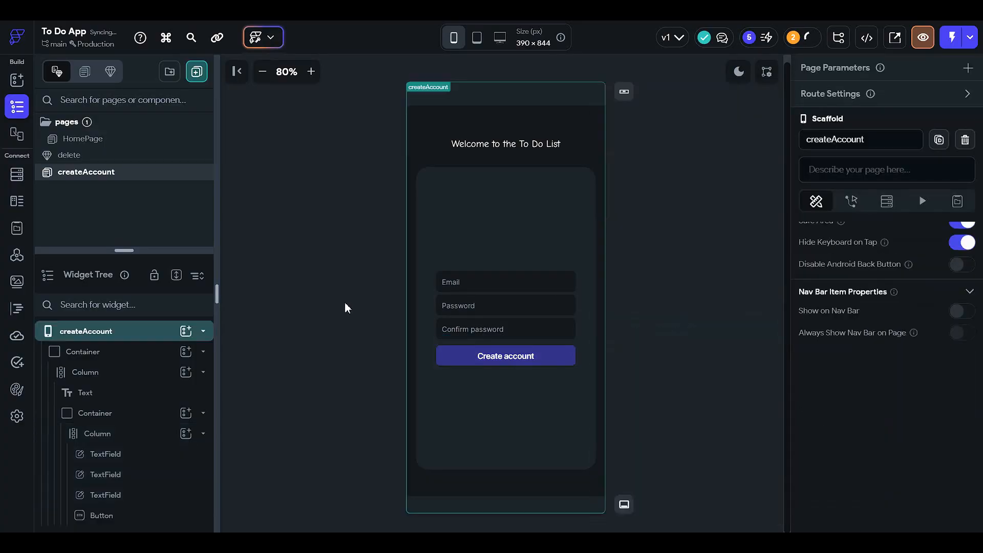
Step: Lower the button's fill color opacity to 32 percent and preview the page in light mode
click(536, 362)
scroll(814, 380, down, 8)
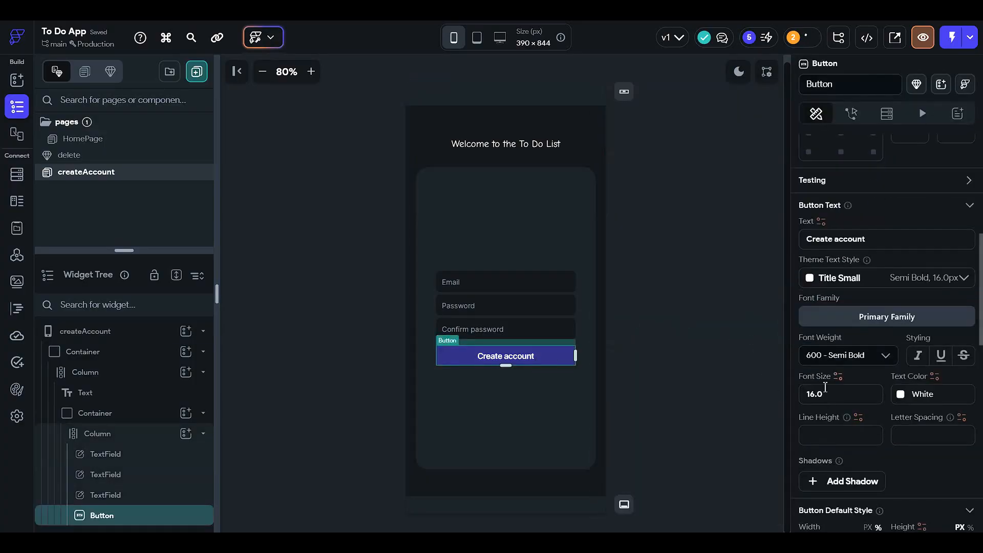
click(809, 379)
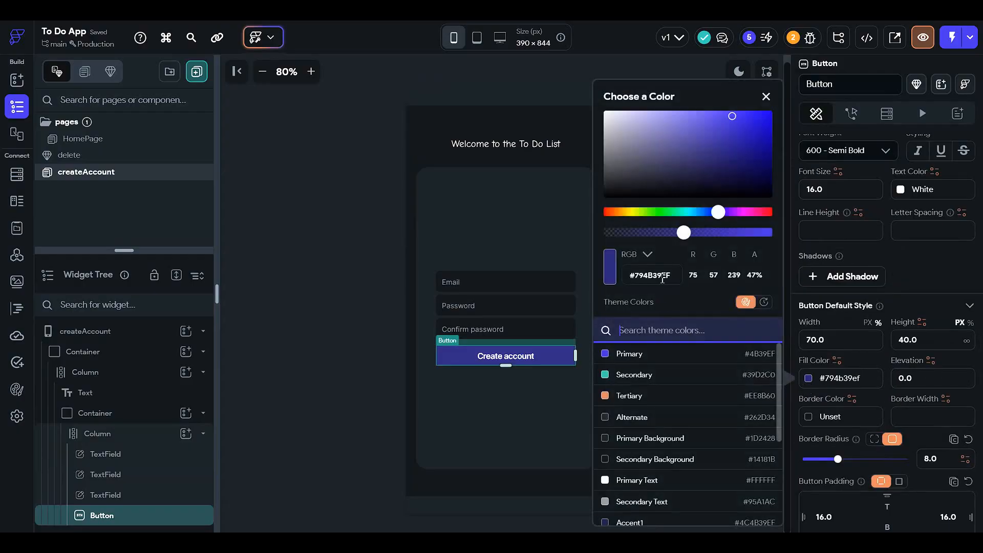
click(660, 234)
click(347, 260)
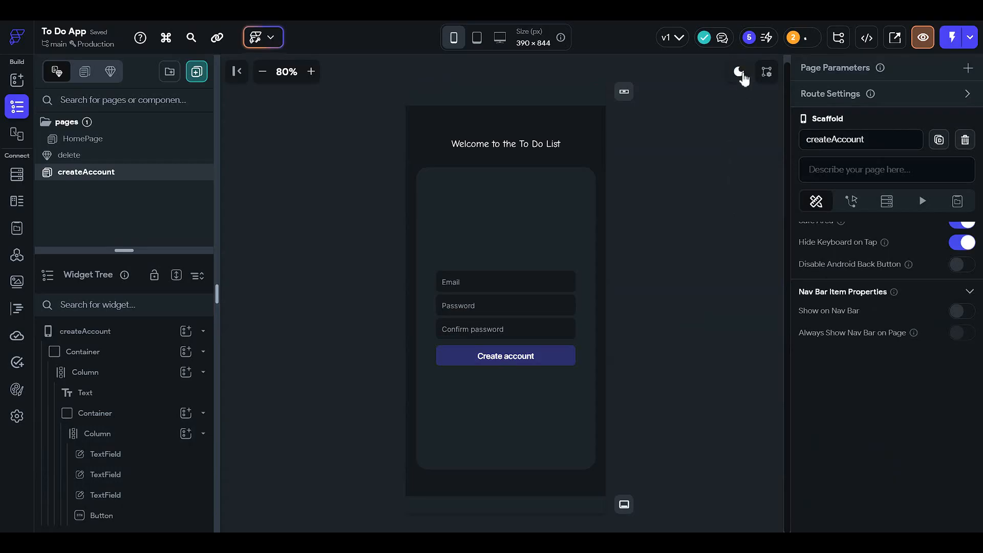
click(741, 72)
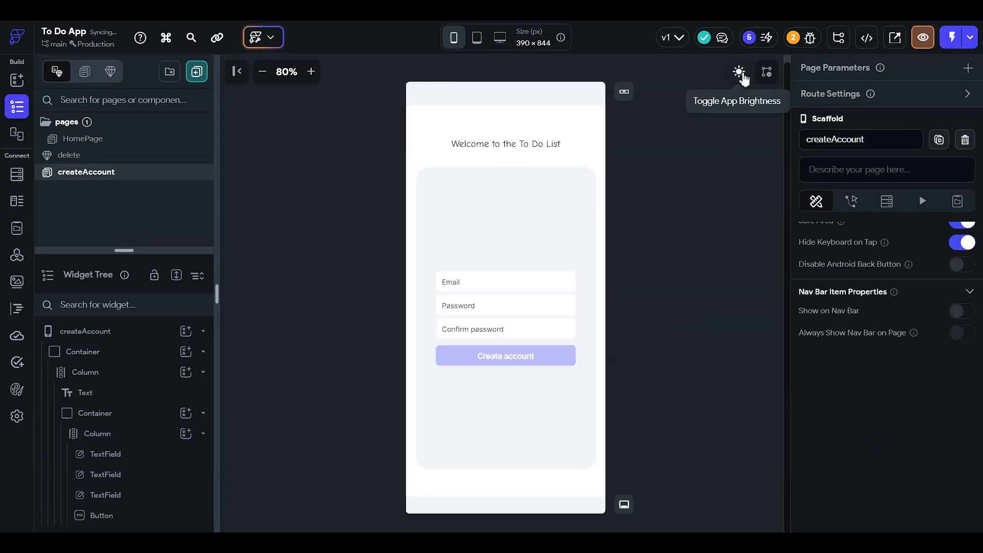
click(741, 72)
Step: Try the Primary Background and Secondary Background theme colors as the Create account button's fill
click(514, 357)
scroll(868, 373, down, 4)
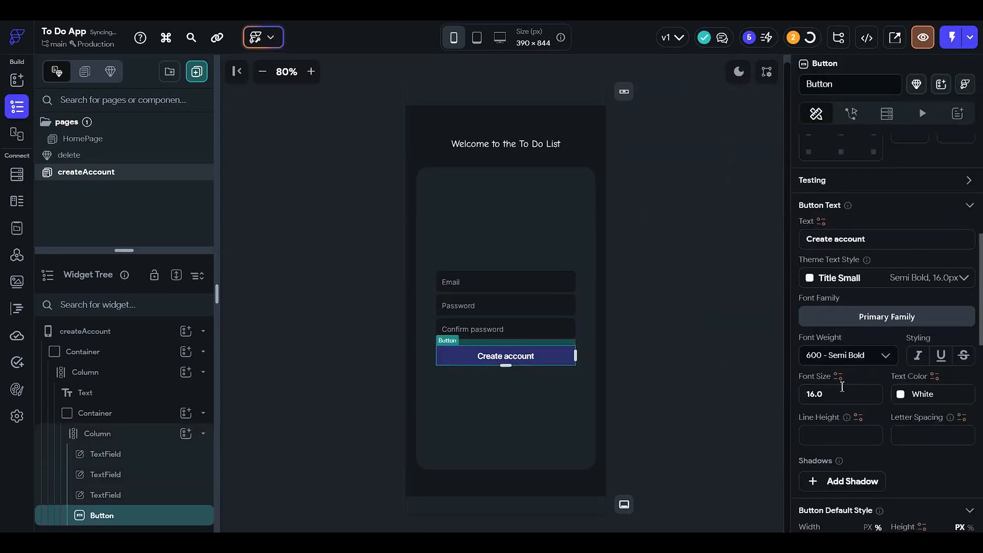
scroll(842, 386, down, 6)
click(811, 277)
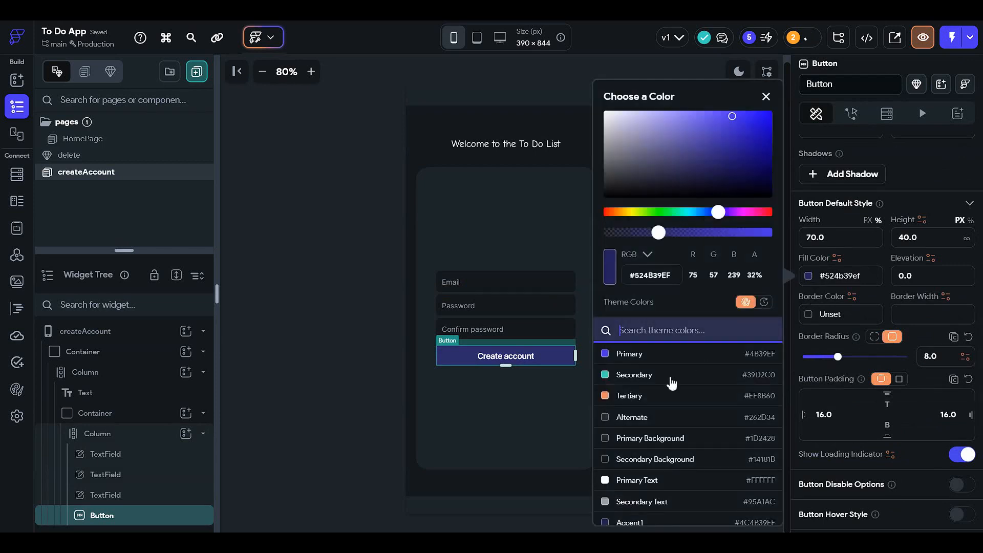
click(701, 439)
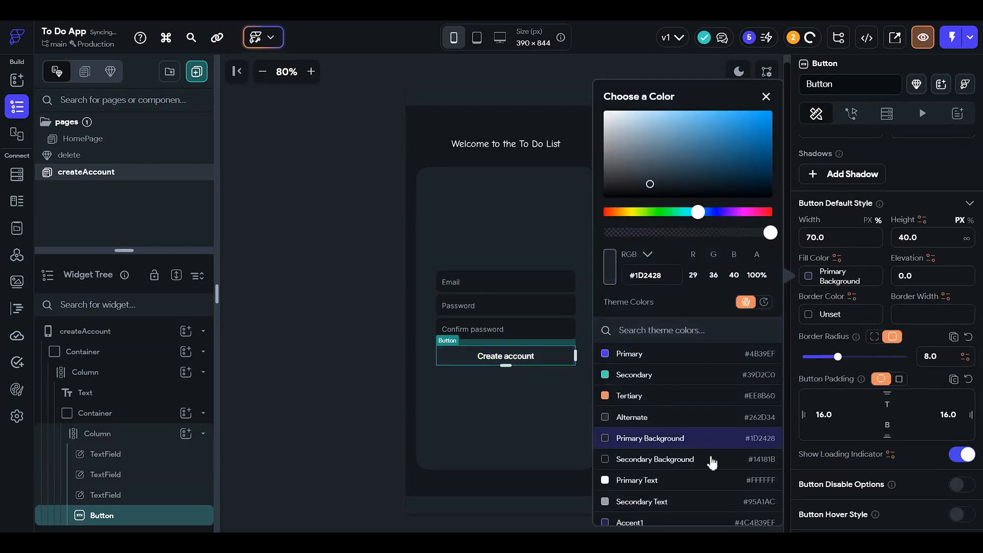
click(713, 462)
click(321, 336)
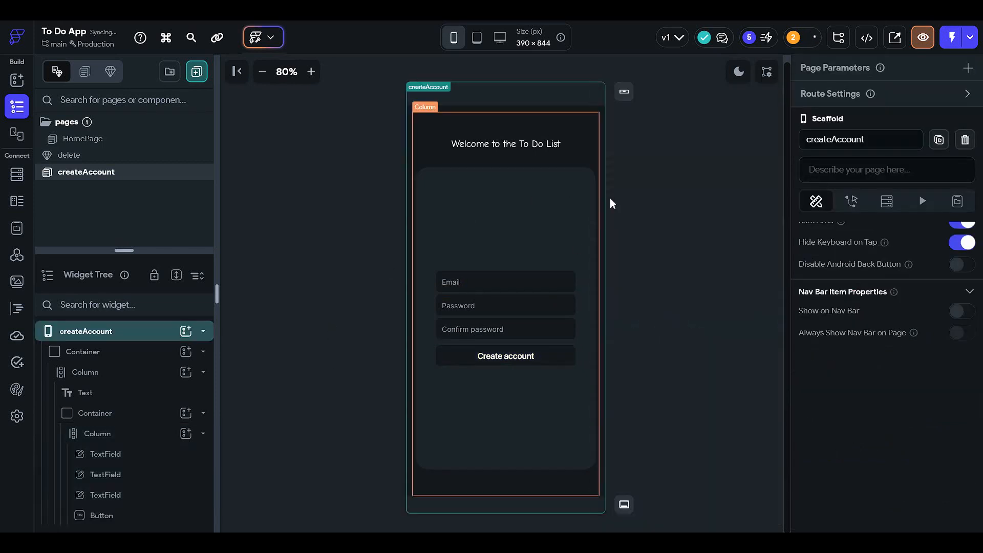
Step: Set the Create account button's fill color to a custom very dark blue
click(530, 361)
scroll(839, 356, down, 6)
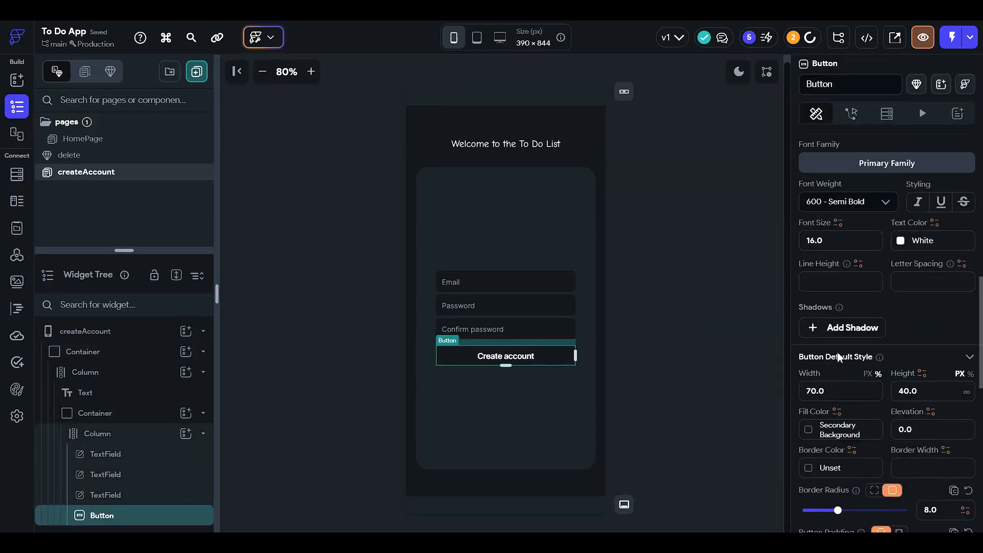
scroll(840, 357, down, 2)
click(812, 329)
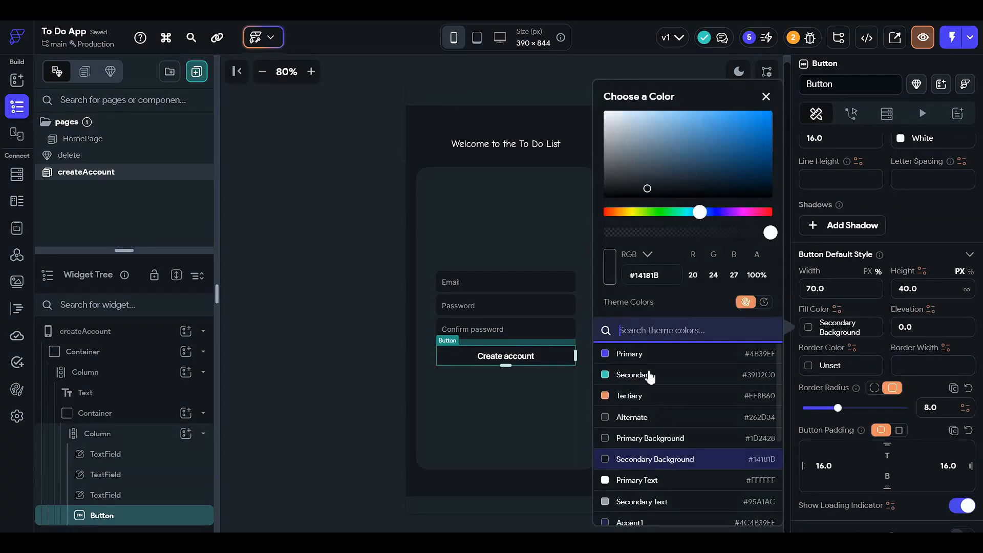
click(742, 140)
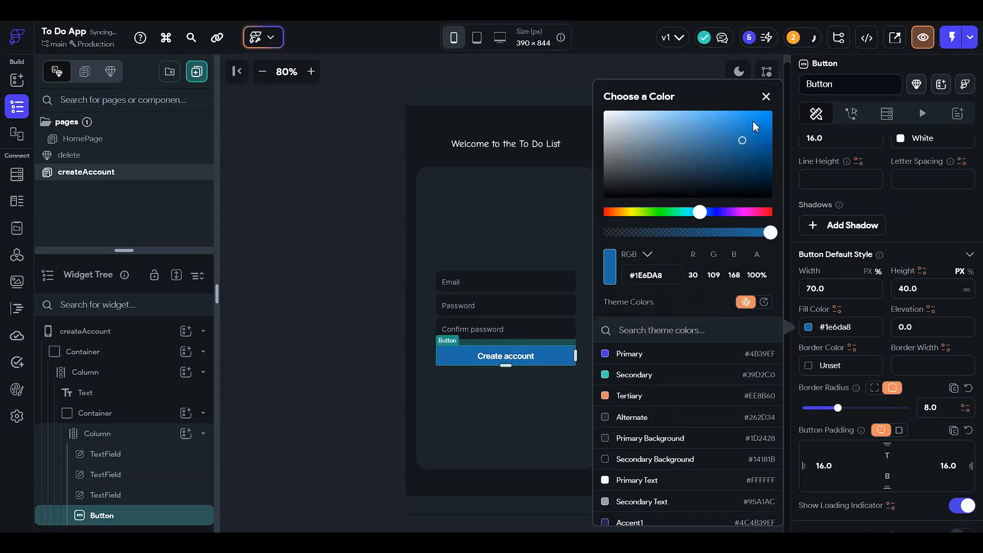
click(753, 122)
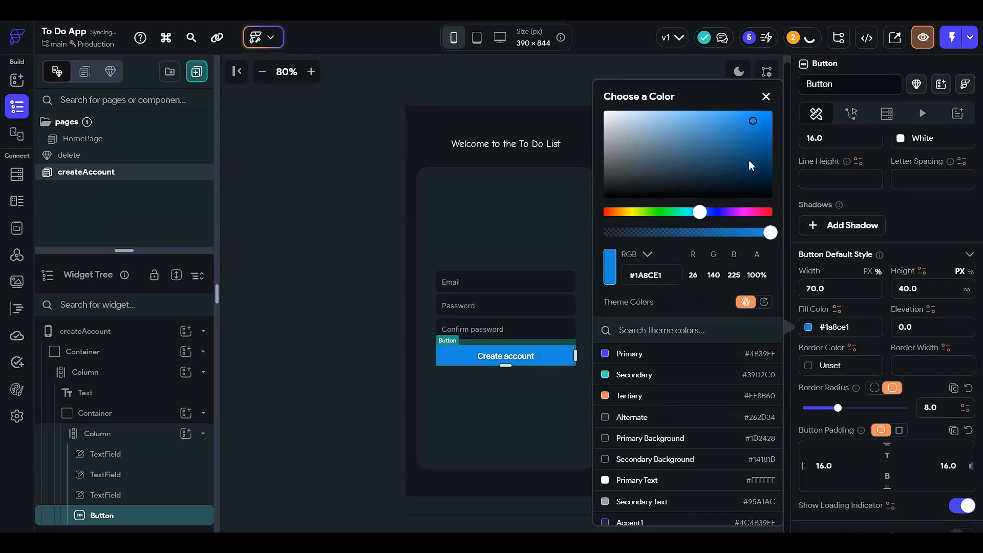
mouse_move(751, 166)
mouse_down()
mouse_move(748, 152)
mouse_move(764, 174)
mouse_up()
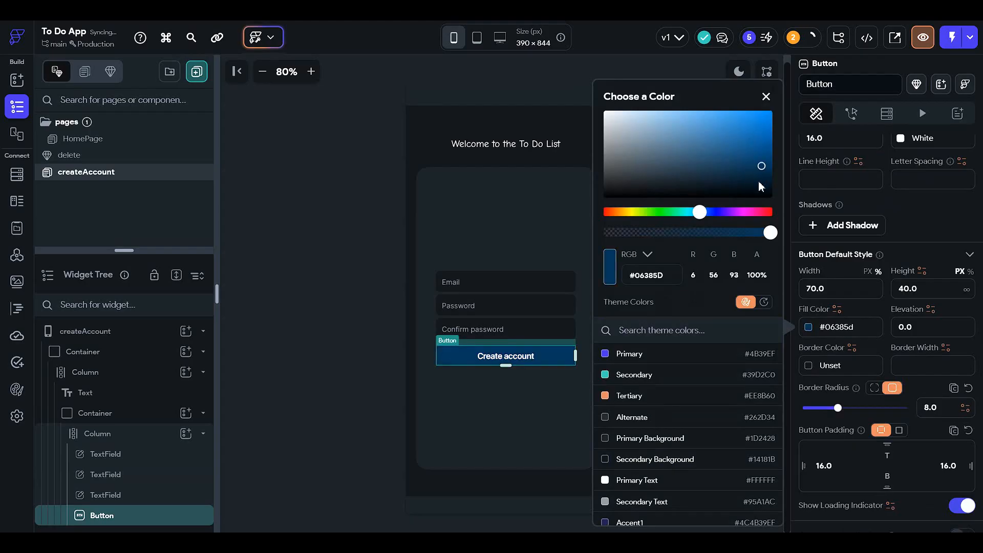
click(387, 214)
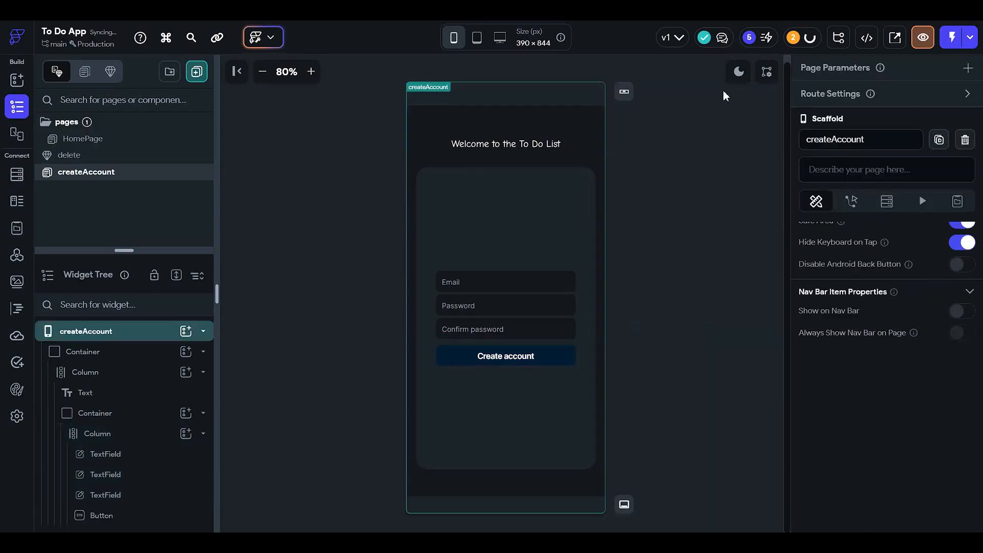
Step: Switch the app brightness between light and dark mode to check the button's color in both
click(739, 72)
click(739, 71)
click(739, 74)
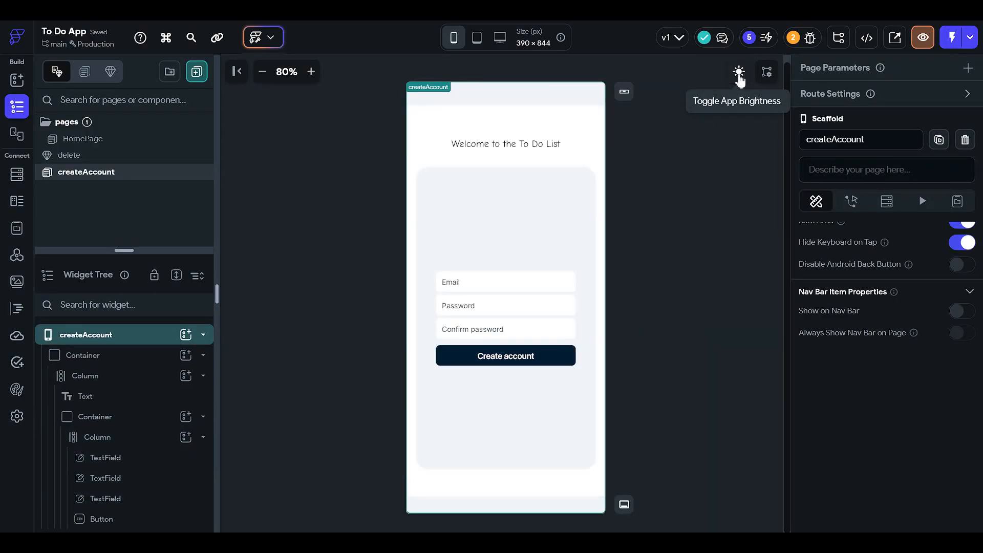
Step: Switch the app to dark mode and add a Row to the inner column below the Create account button
click(739, 74)
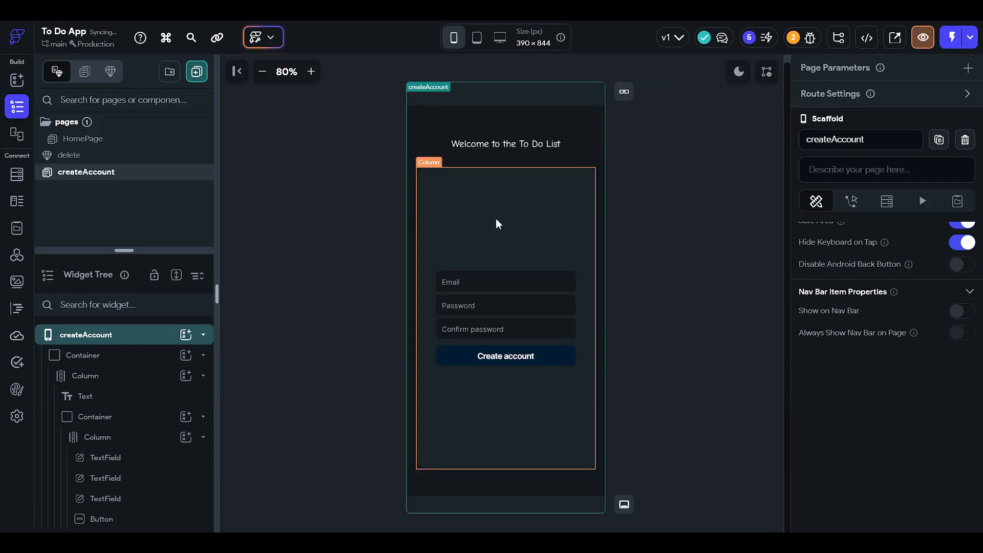
click(455, 247)
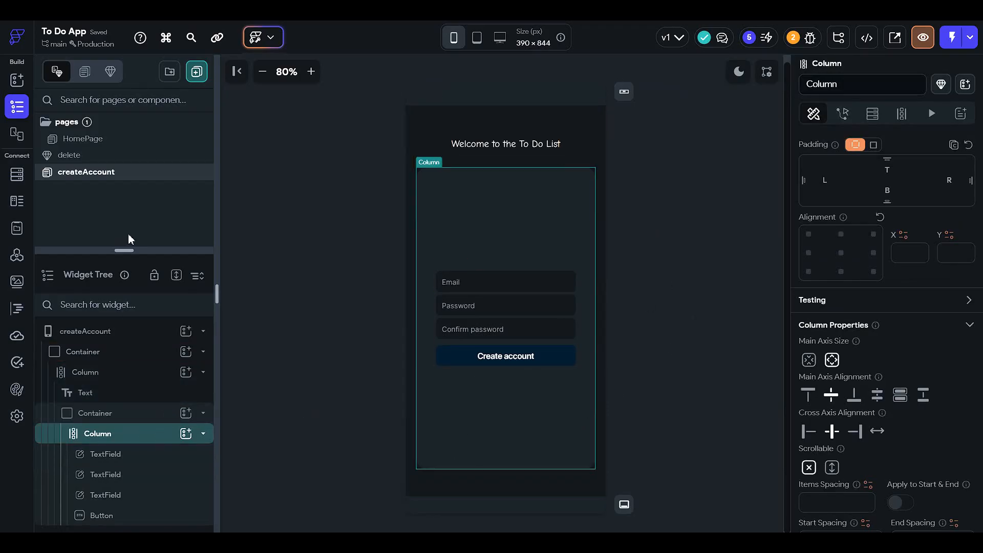
drag(129, 251, 126, 94)
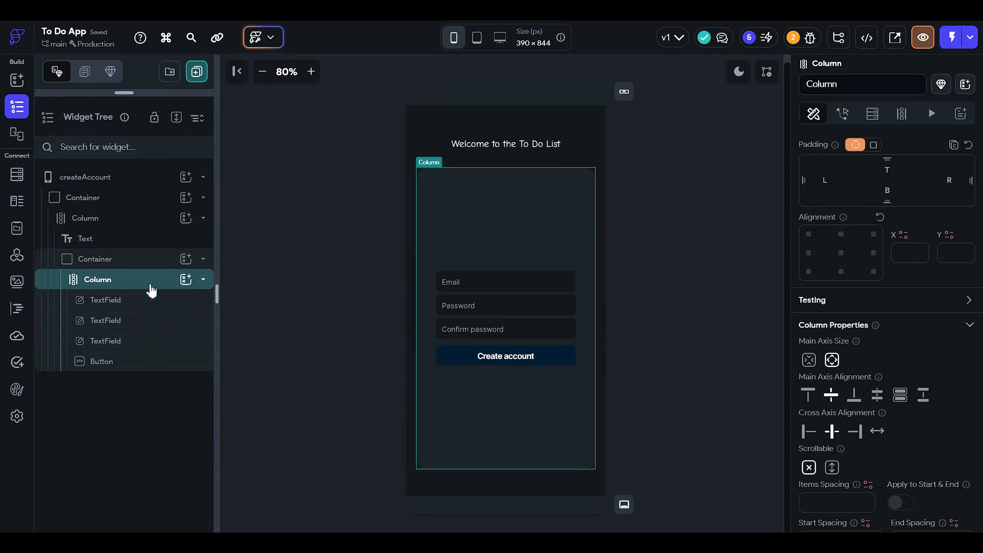
click(186, 279)
click(377, 330)
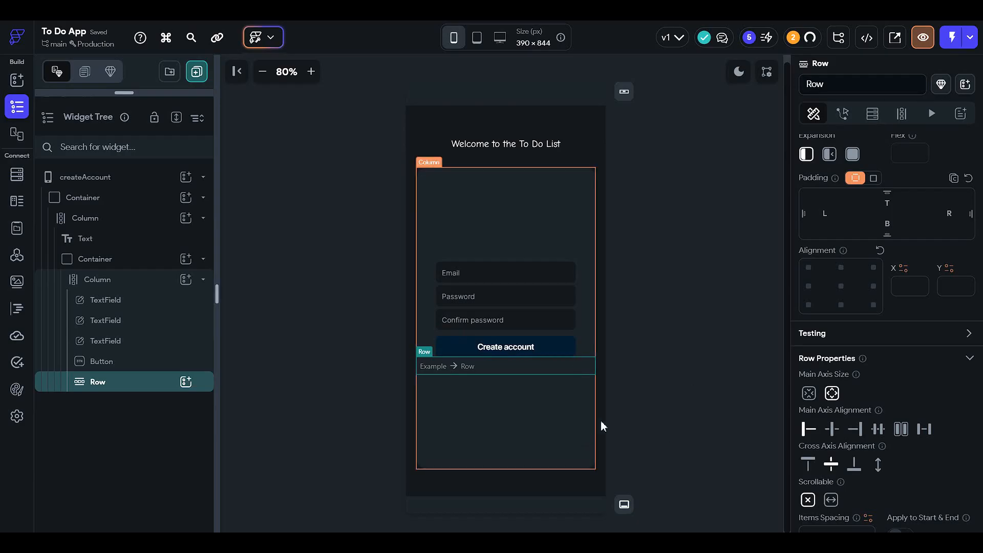
Step: Set the new row's left and right padding to 12
click(827, 213)
text(12)
click(947, 212)
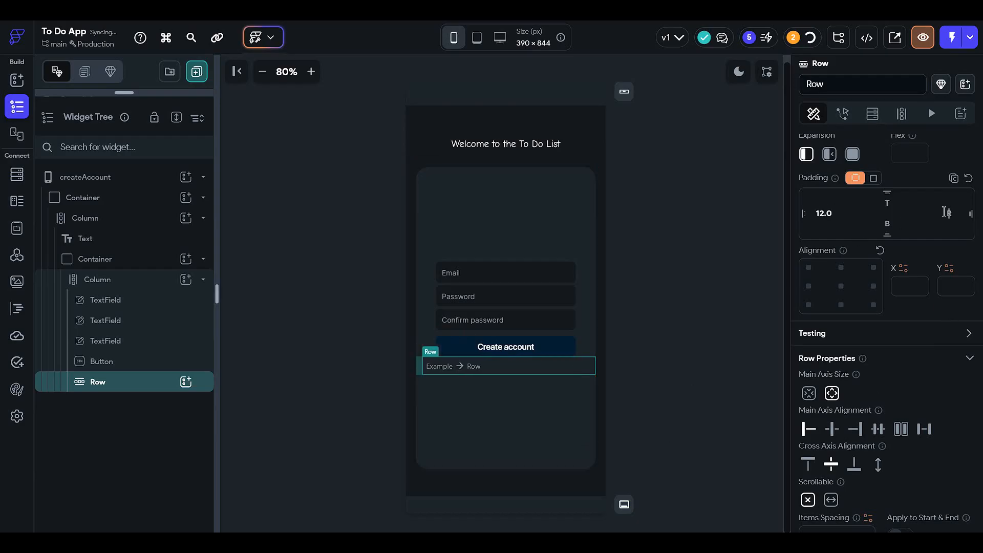
text(12)
Step: Add a Text widget to the row that reads "Already have an account ?"
click(185, 381)
click(265, 329)
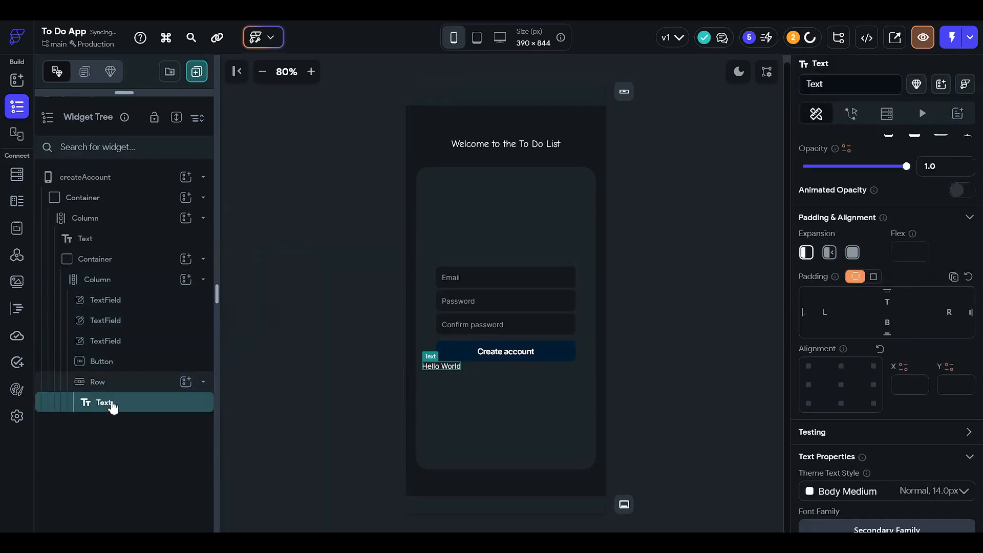
scroll(879, 360, up, 3)
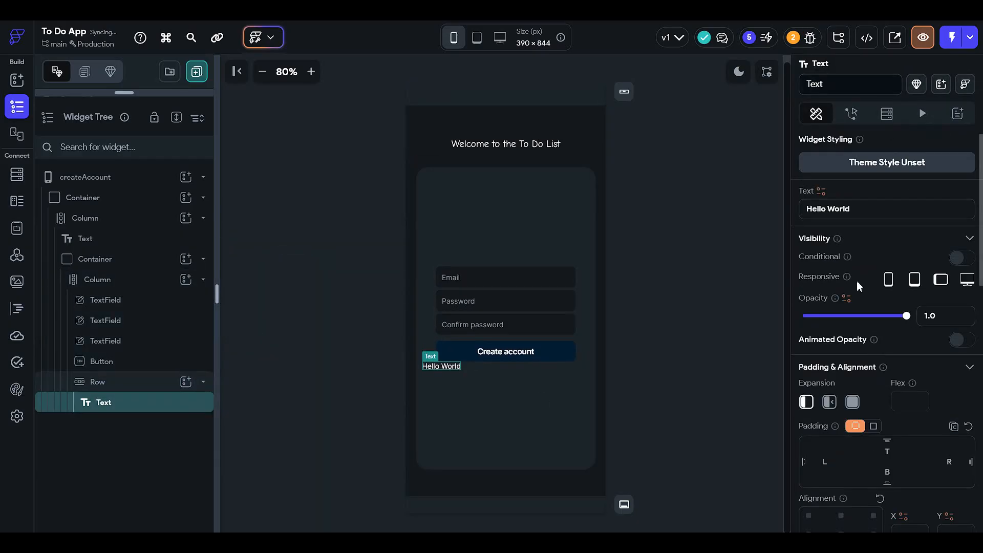
click(825, 208)
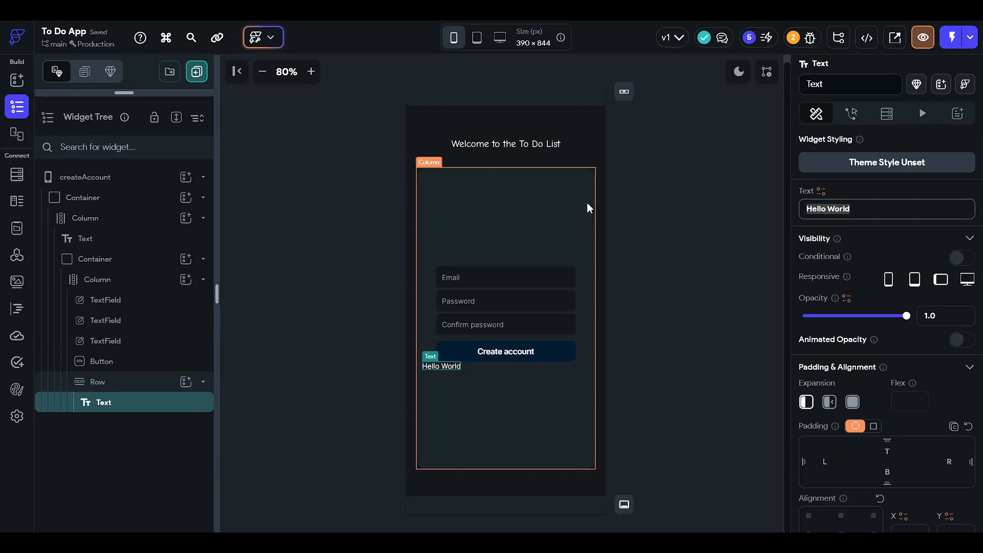
text(Already )
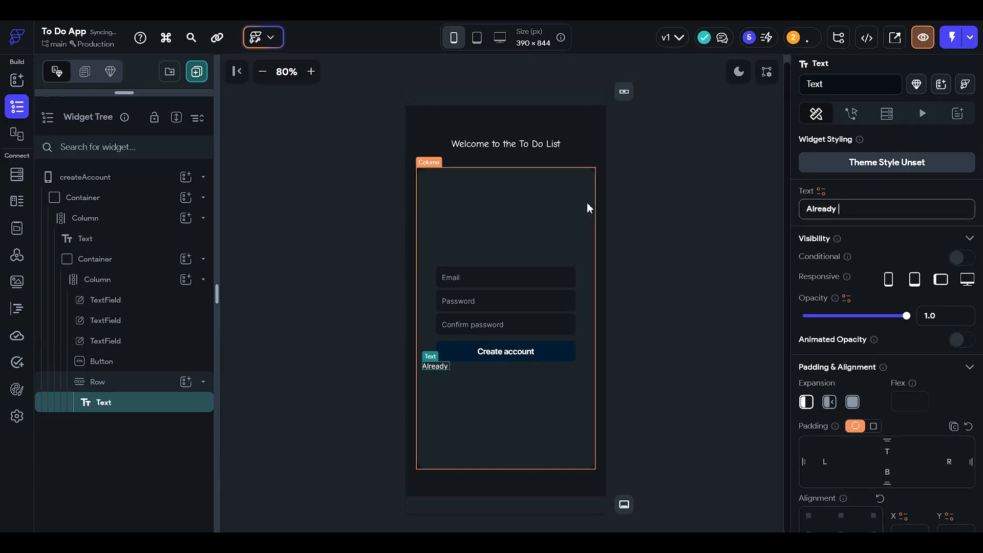
text(have an account ?)
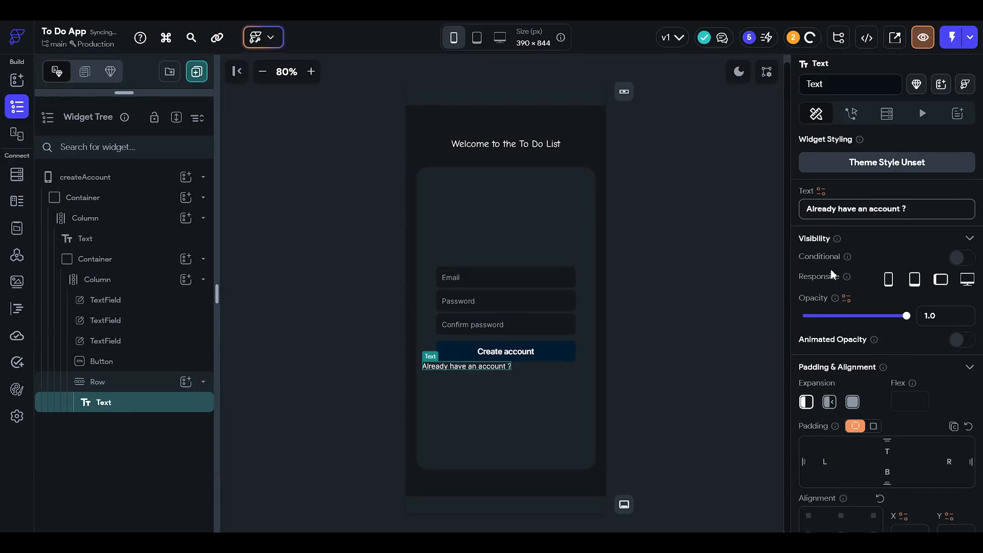
Step: Set the top padding of the row holding the account question to 12
click(147, 390)
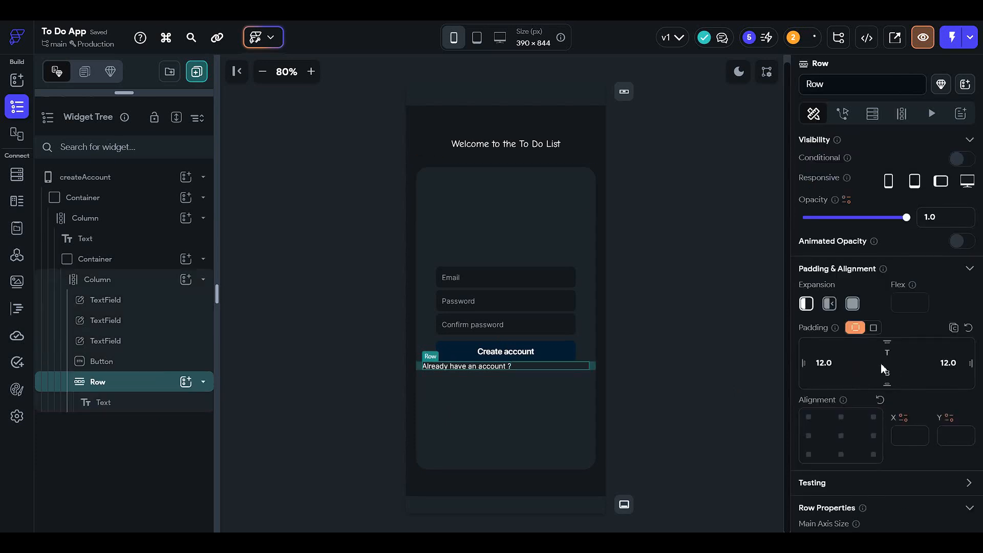
click(891, 352)
text(12)
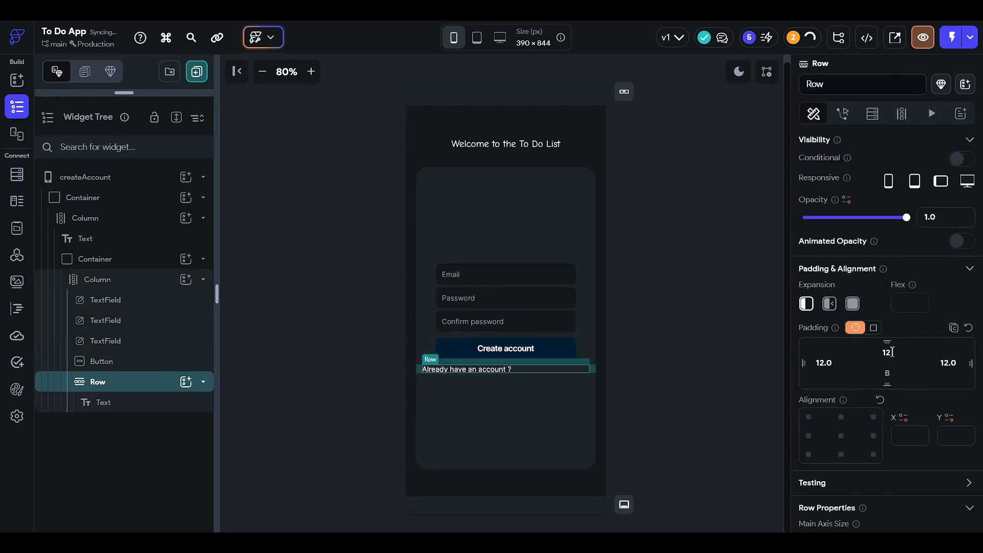
click(720, 391)
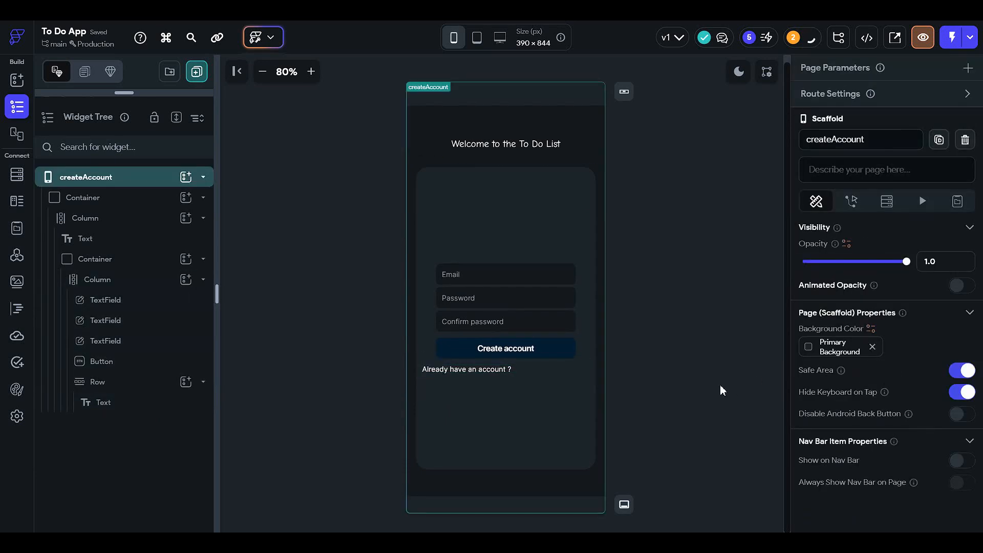
Step: Add a Container after the text in the row and set its height to 32 px
click(530, 367)
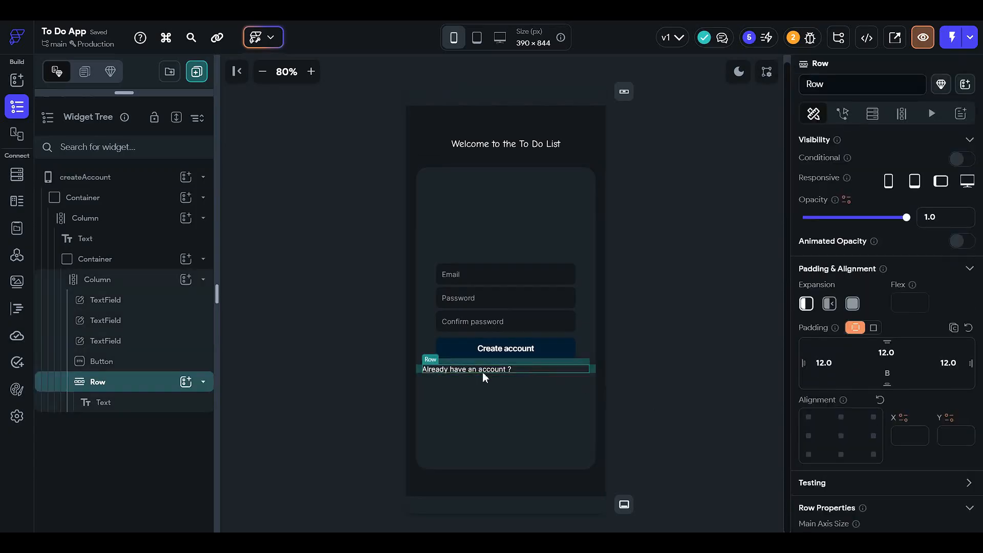
click(186, 381)
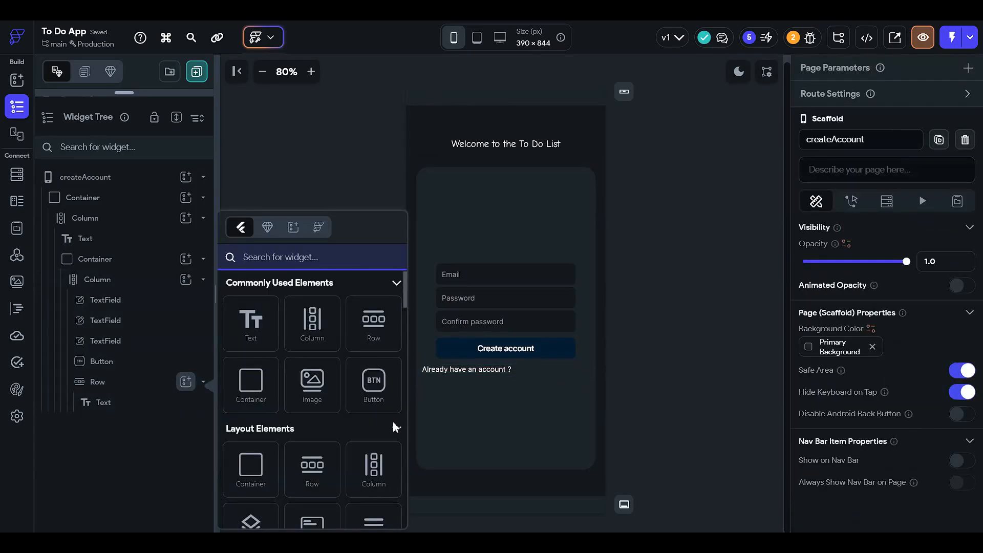
click(251, 389)
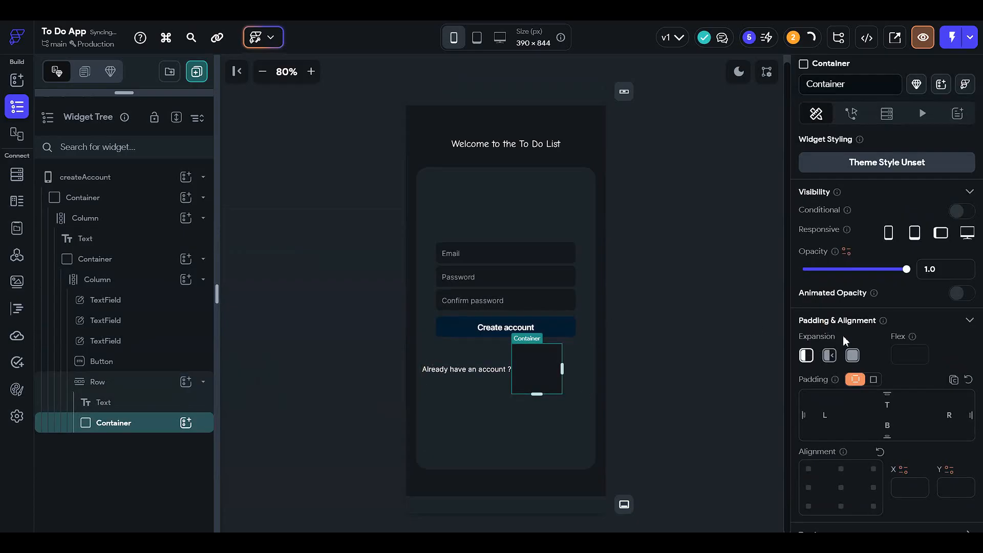
scroll(842, 336, down, 5)
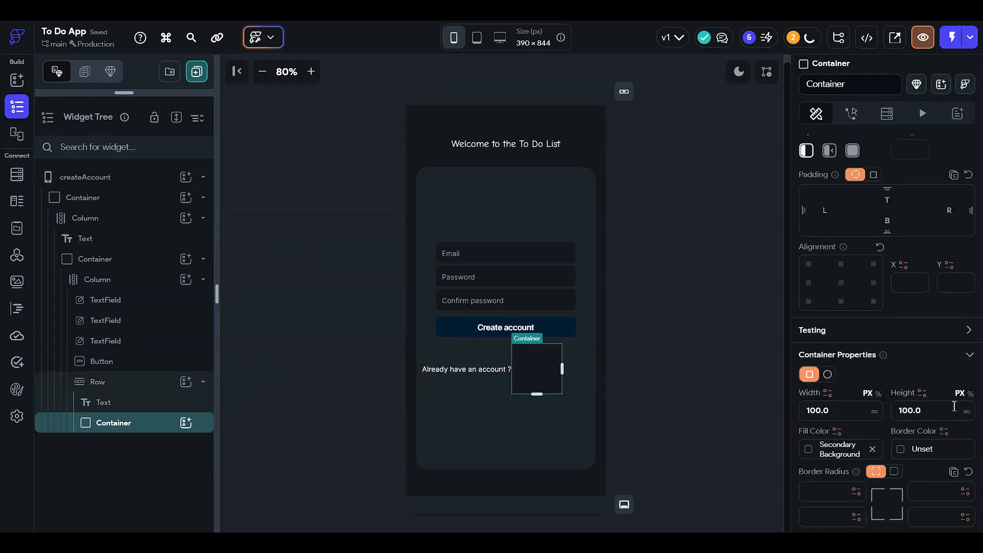
click(943, 412)
text(50)
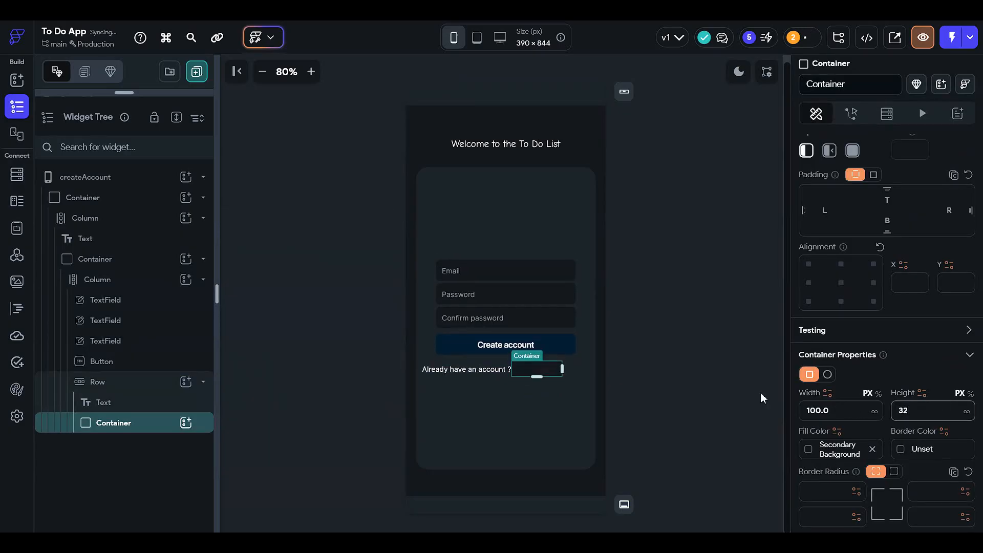
click(644, 361)
Step: Set the new container's left padding to 5 and add a Text widget inside it
click(558, 369)
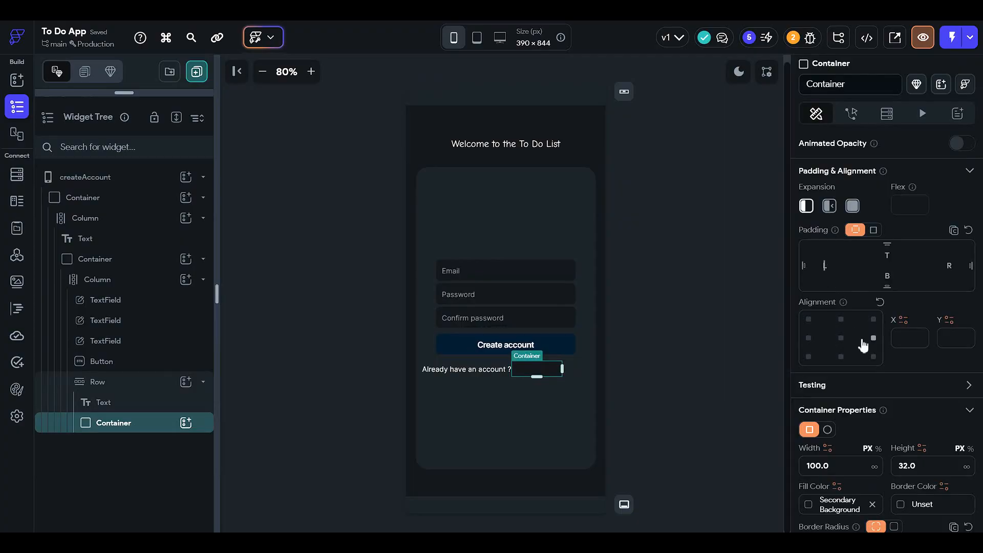
text(5)
scroll(864, 345, down, 3)
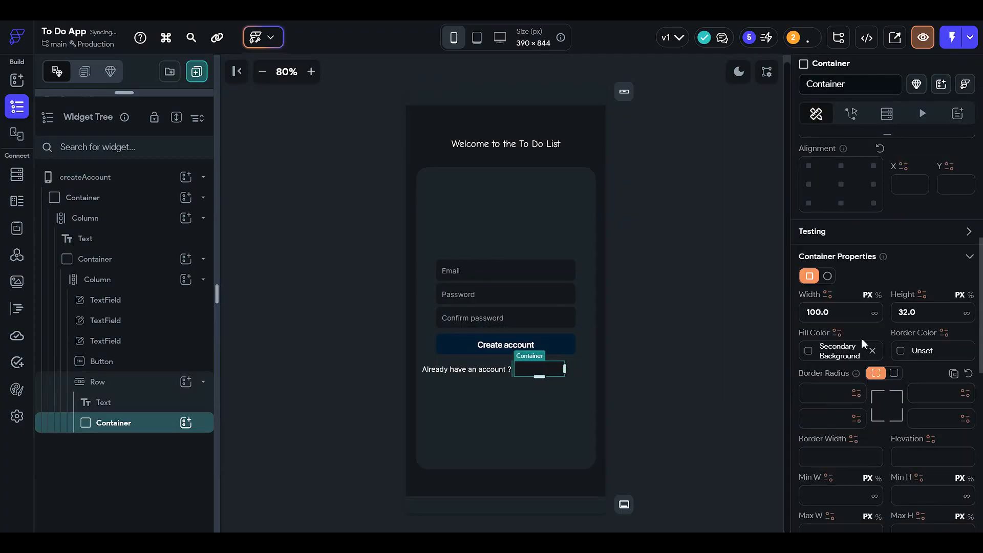
click(858, 315)
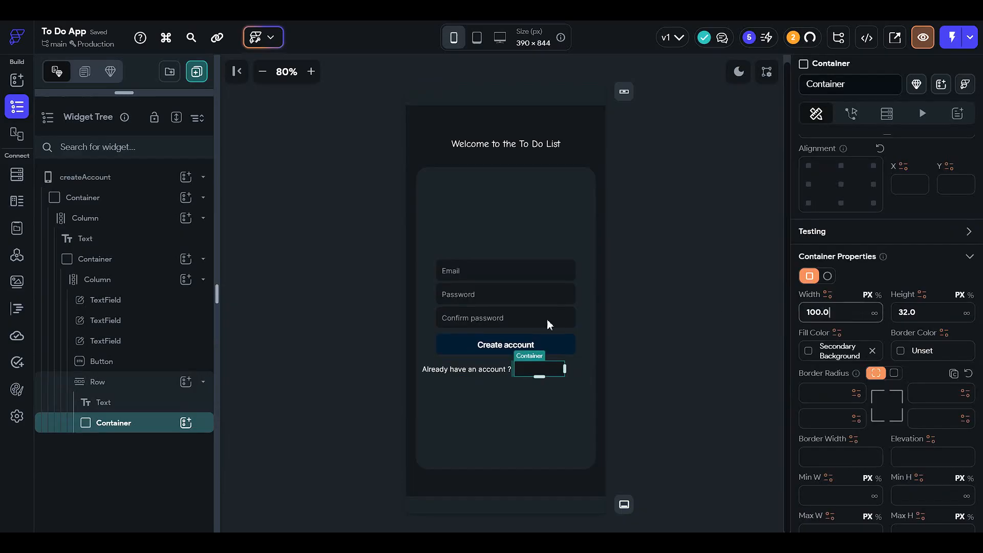
click(185, 423)
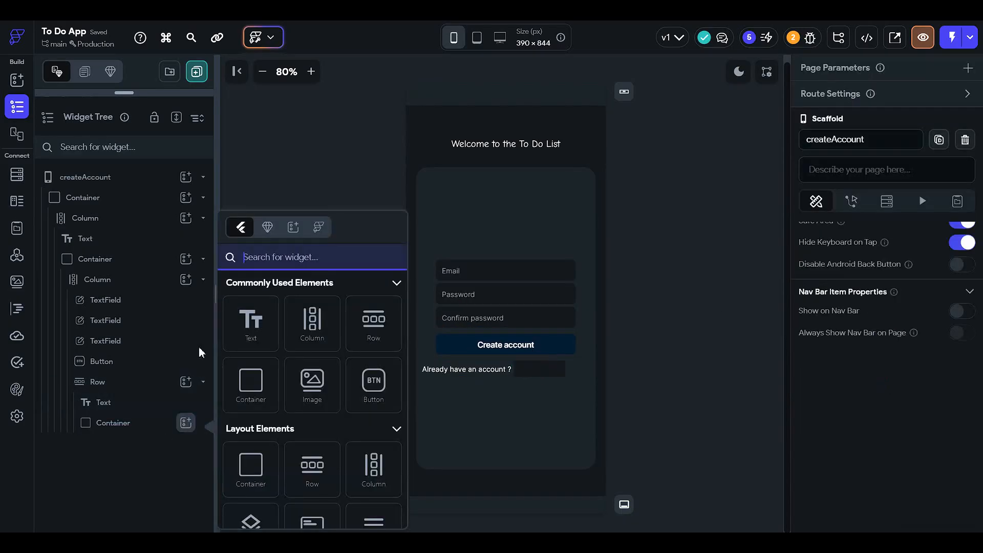
click(251, 327)
Step: Round all corners of the row's container uniformly with a border radius of 18
click(163, 421)
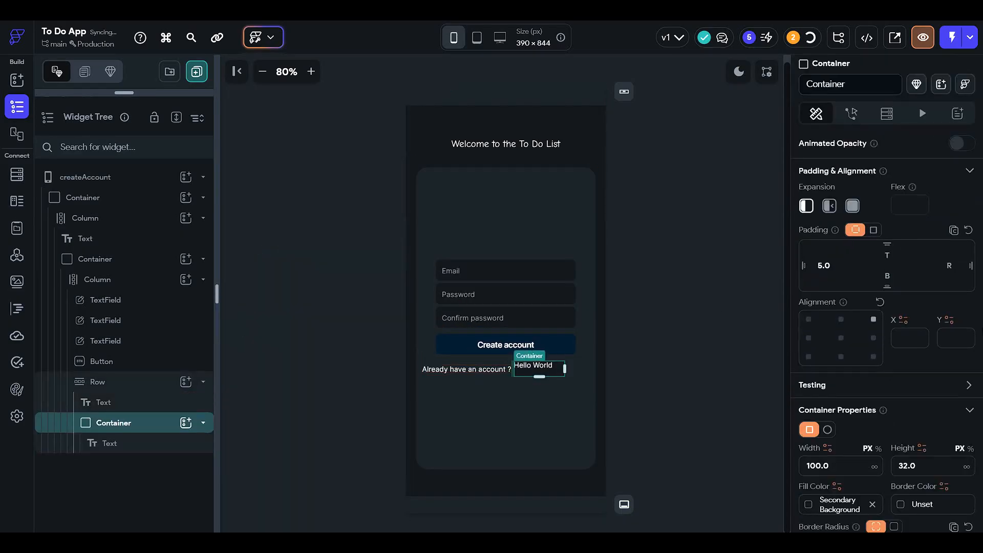
scroll(935, 338, down, 4)
scroll(868, 342, down, 3)
scroll(883, 328, up, 3)
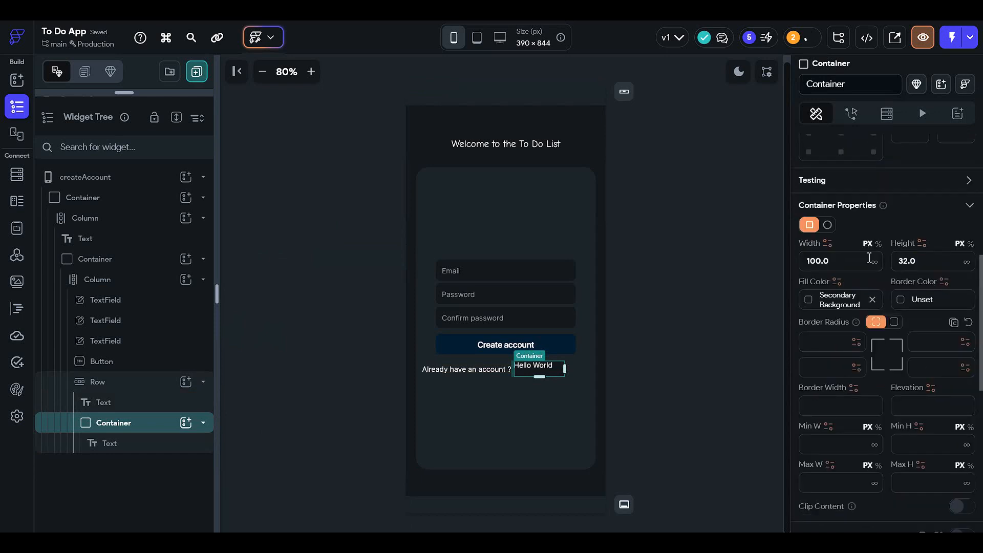
scroll(897, 312, down, 3)
scroll(895, 323, up, 2)
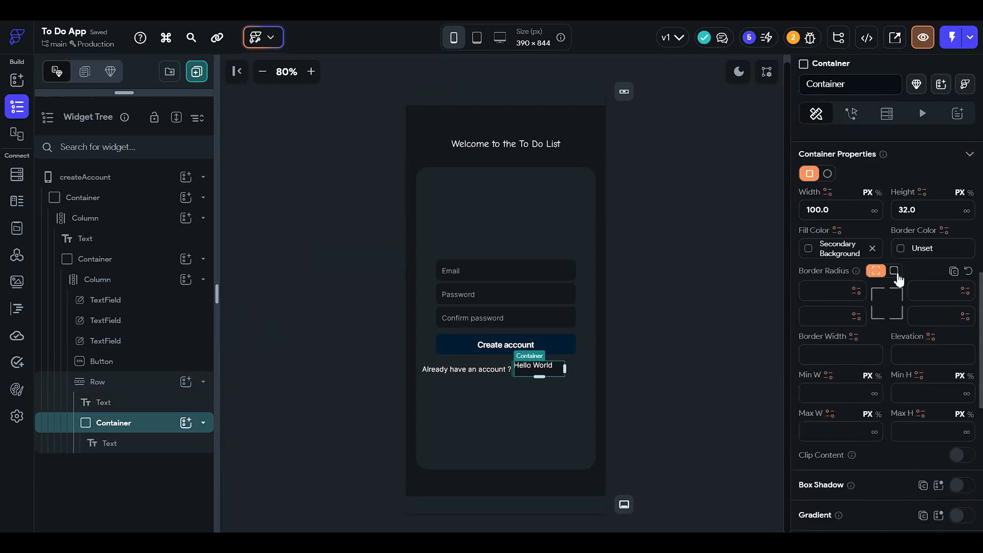
click(892, 270)
click(882, 291)
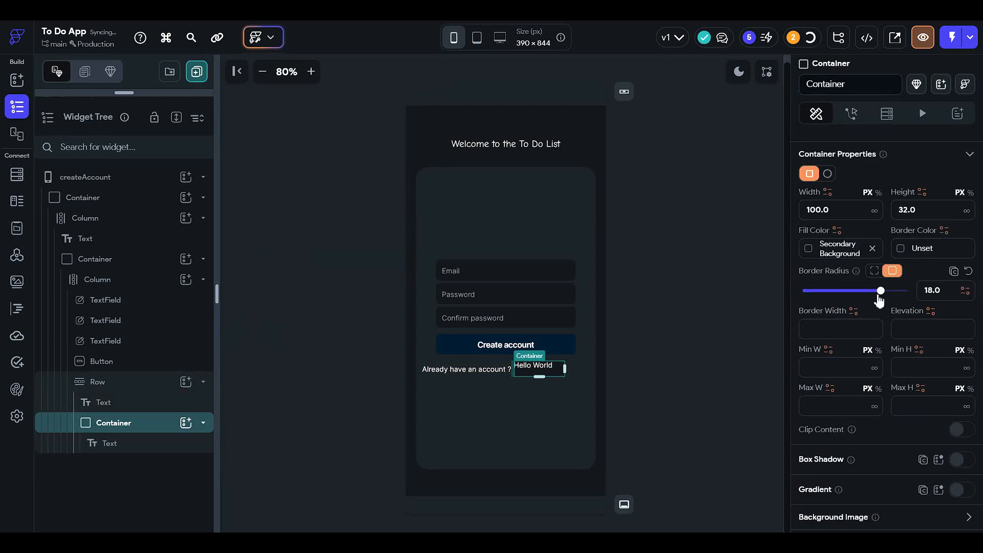
Step: Center the text inside the row's container and change its wording to "Login"
click(184, 445)
scroll(889, 318, up, 4)
click(841, 454)
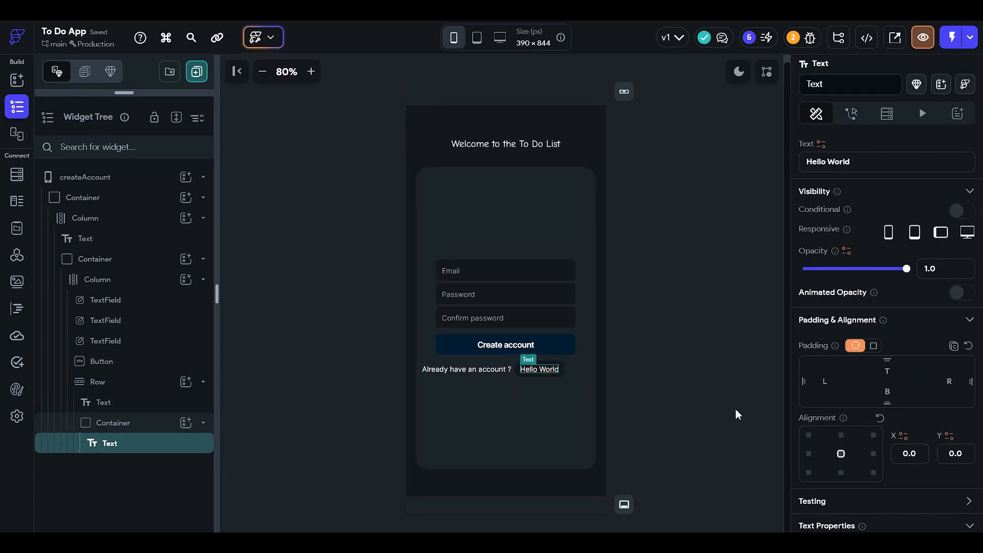
click(862, 209)
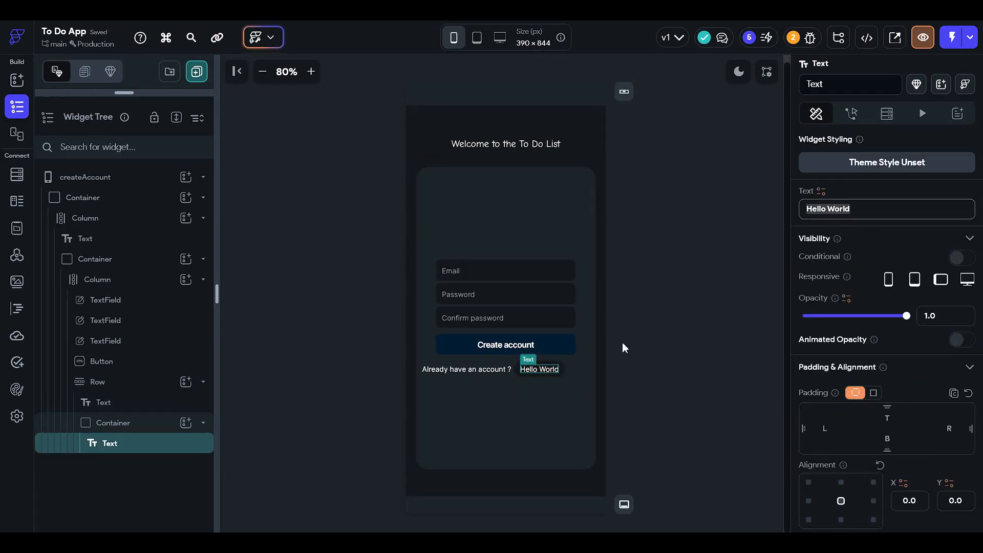
text(Login)
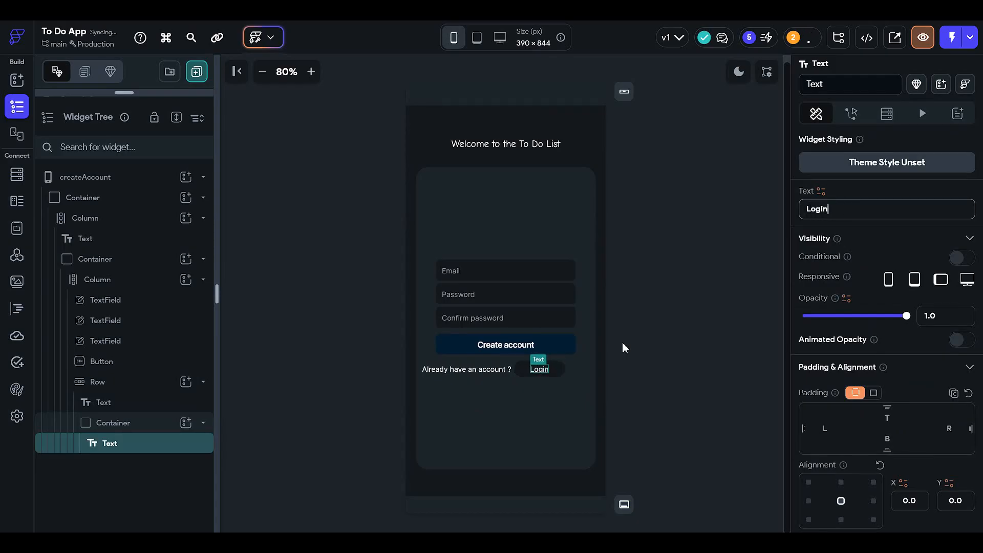
click(656, 410)
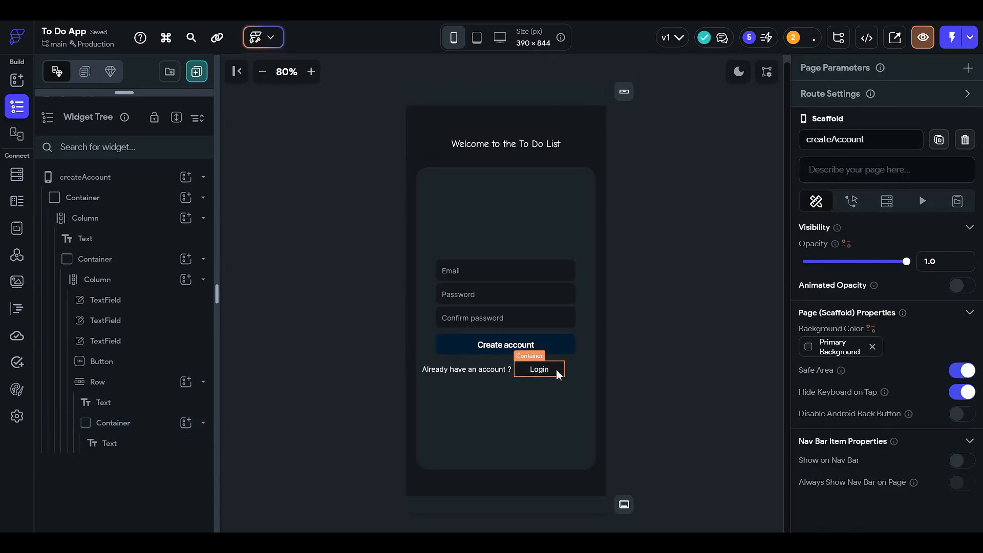
Step: Set the width of the container around the Login text to 90 px
click(559, 373)
scroll(933, 358, down, 5)
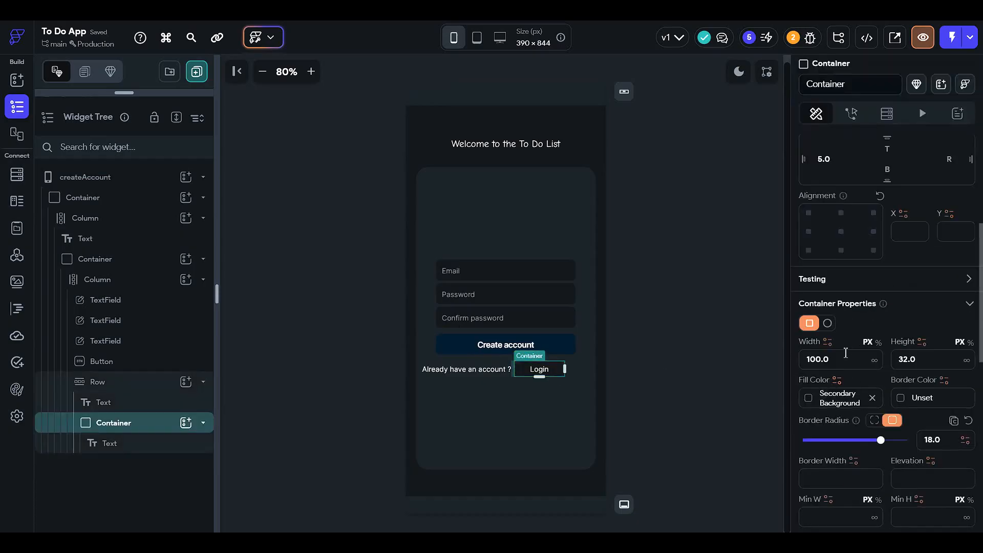
double_click(845, 358)
text(90)
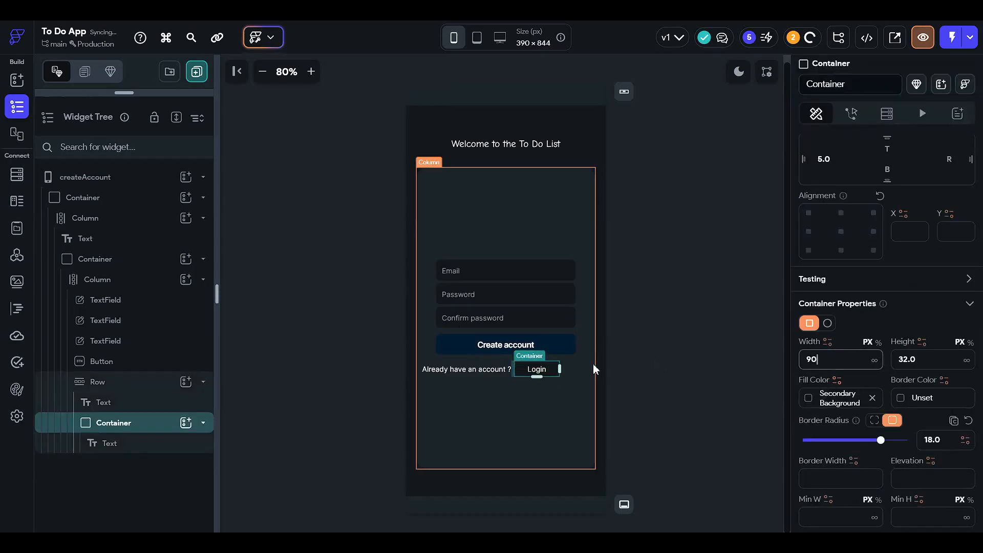
click(659, 338)
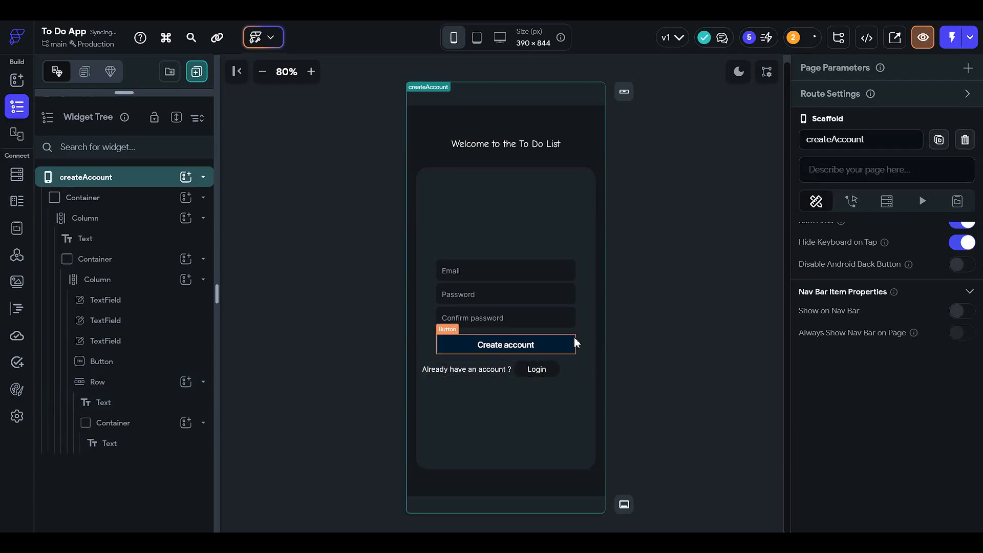
Step: Set the height of the container around the Login text to 36 px
click(544, 373)
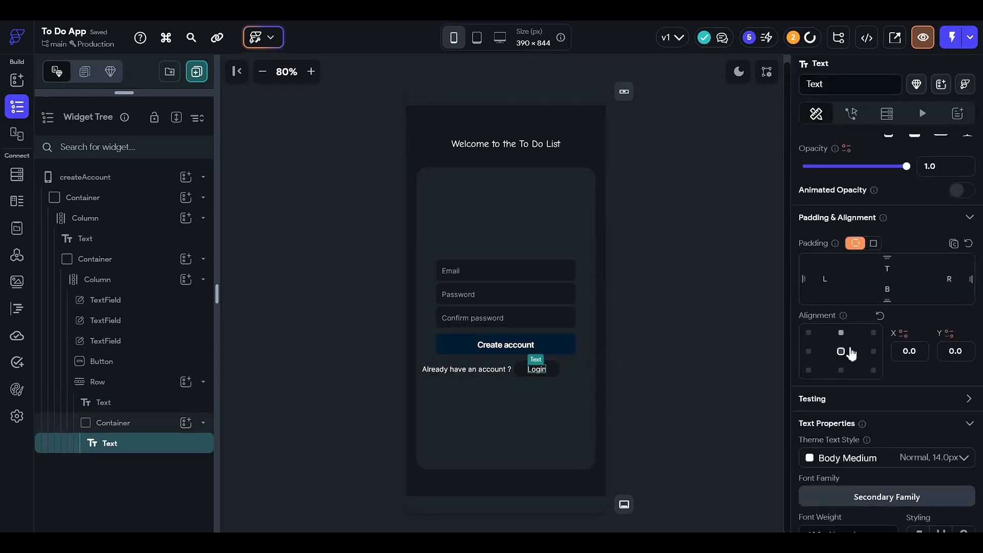
click(562, 366)
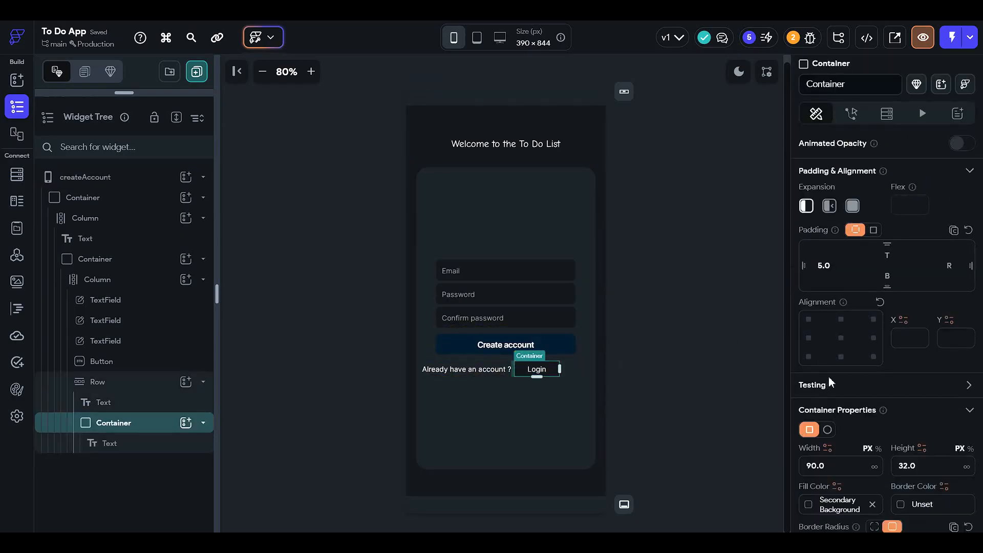
click(922, 363)
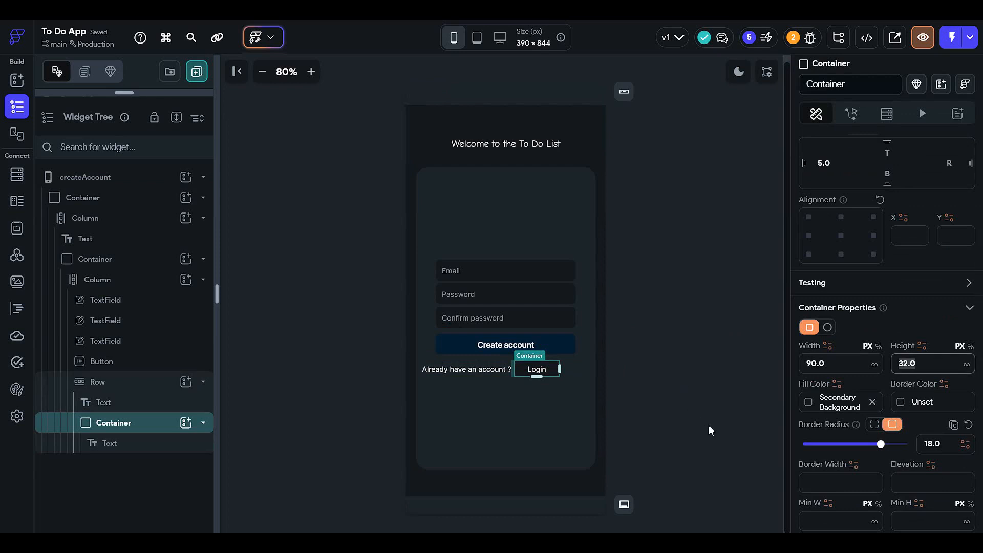
click(563, 319)
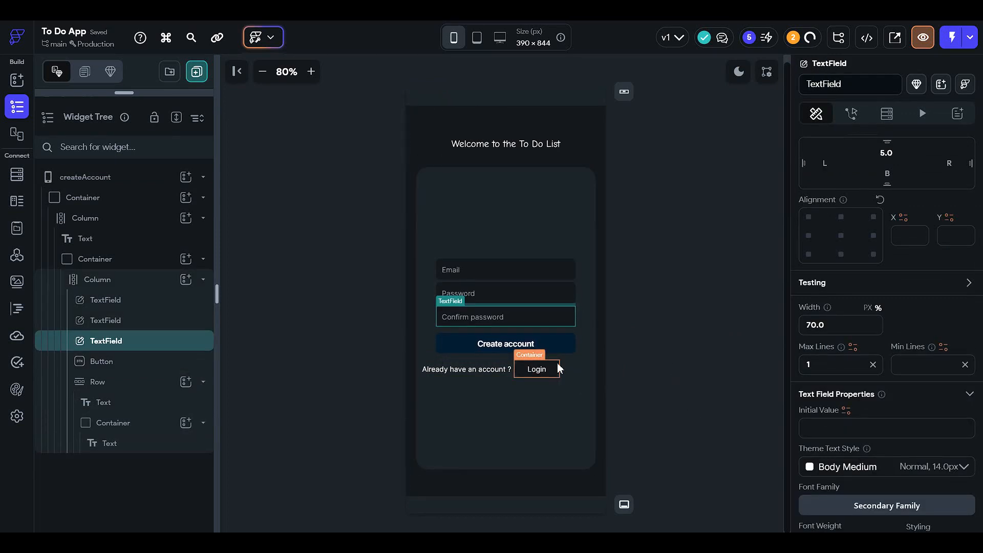
click(561, 369)
Step: Try several fill colors on the Create account button and settle on the dark blue #072C43
click(566, 351)
scroll(855, 400, down, 5)
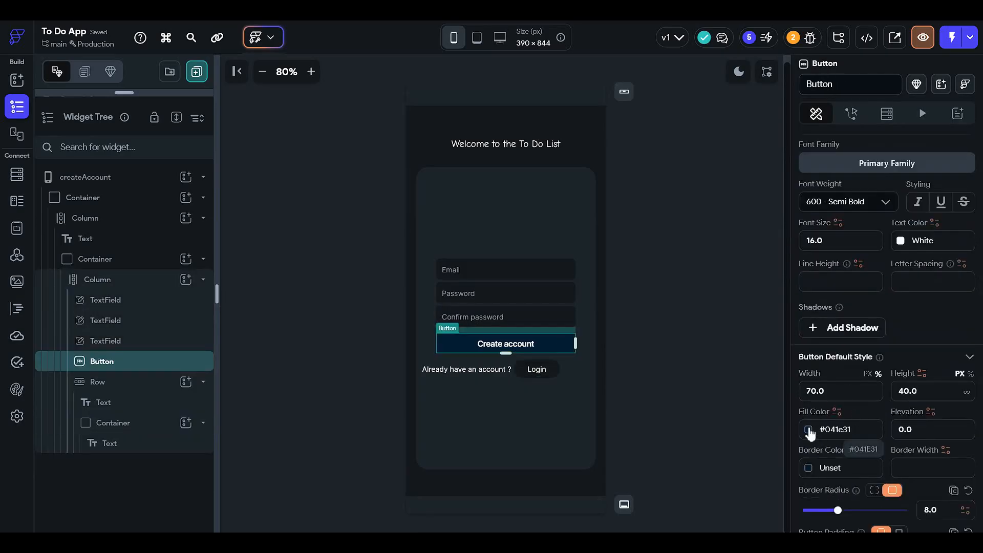
click(809, 430)
click(757, 126)
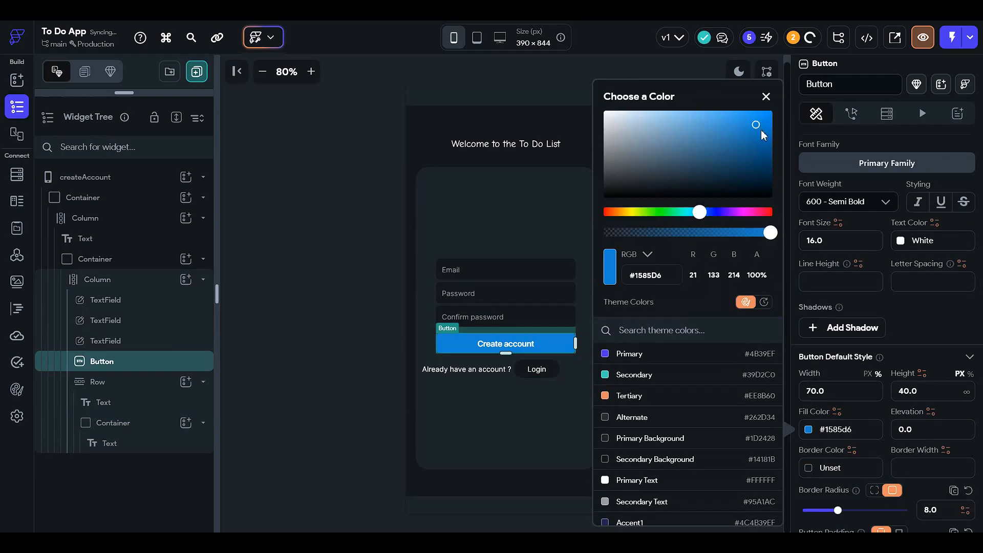
click(766, 163)
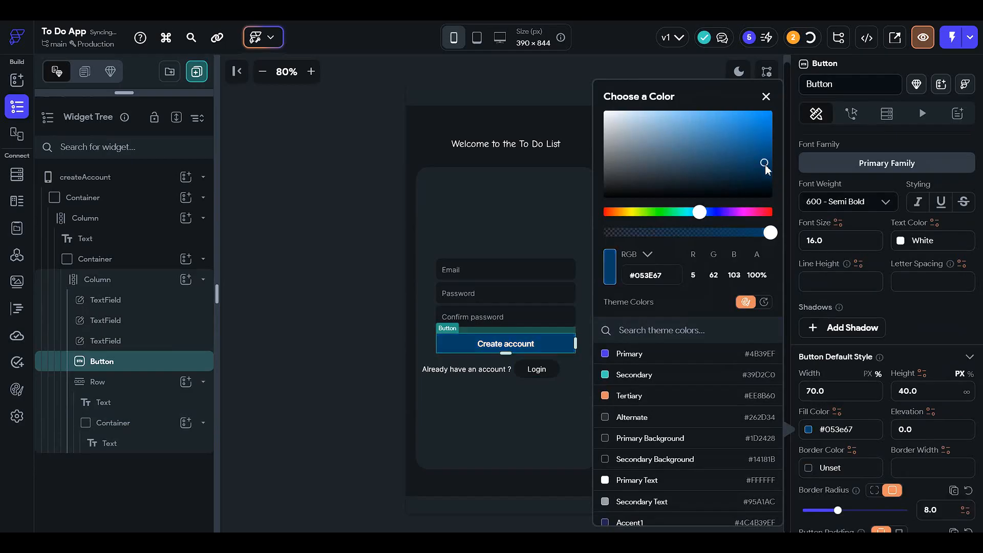
click(661, 213)
click(763, 132)
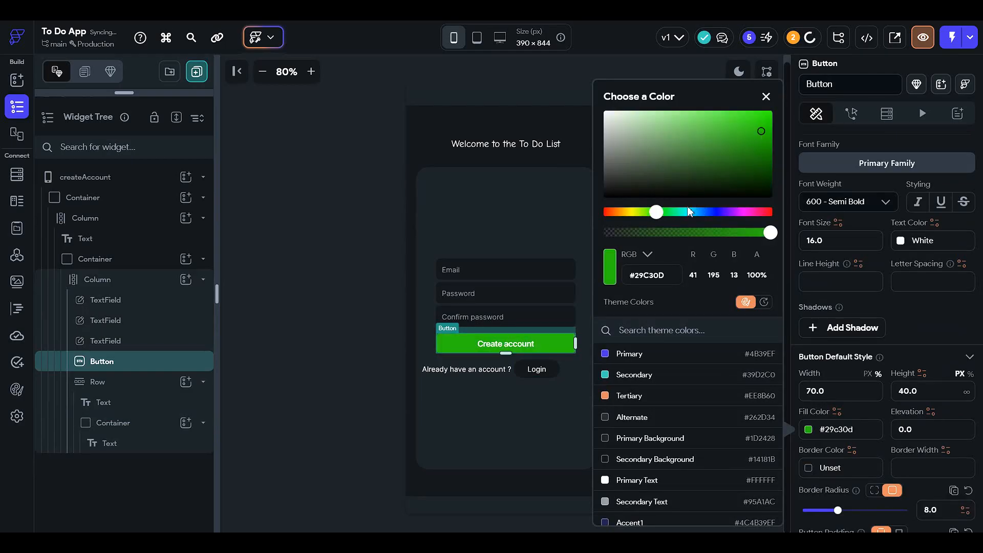
click(701, 213)
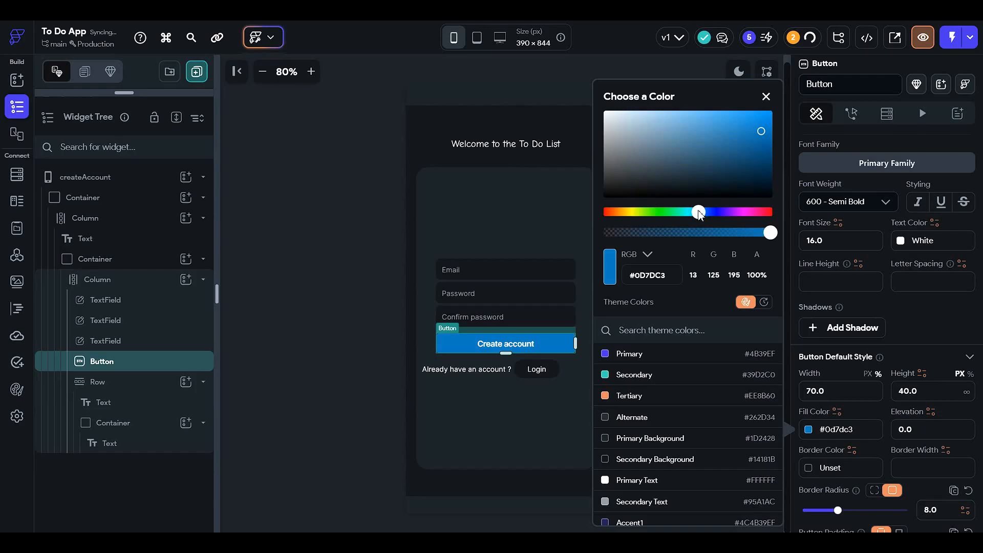
click(757, 175)
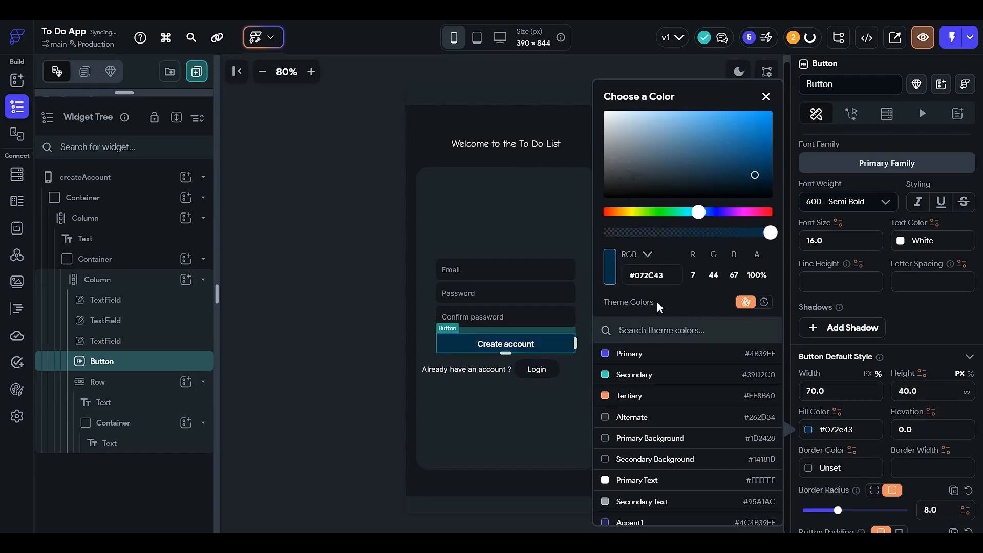
Step: Copy the Create account button's hex color #072C43 and use it as the fill color of the container around Login
click(665, 275)
key(ctrl+a)
key(ctrl+c)
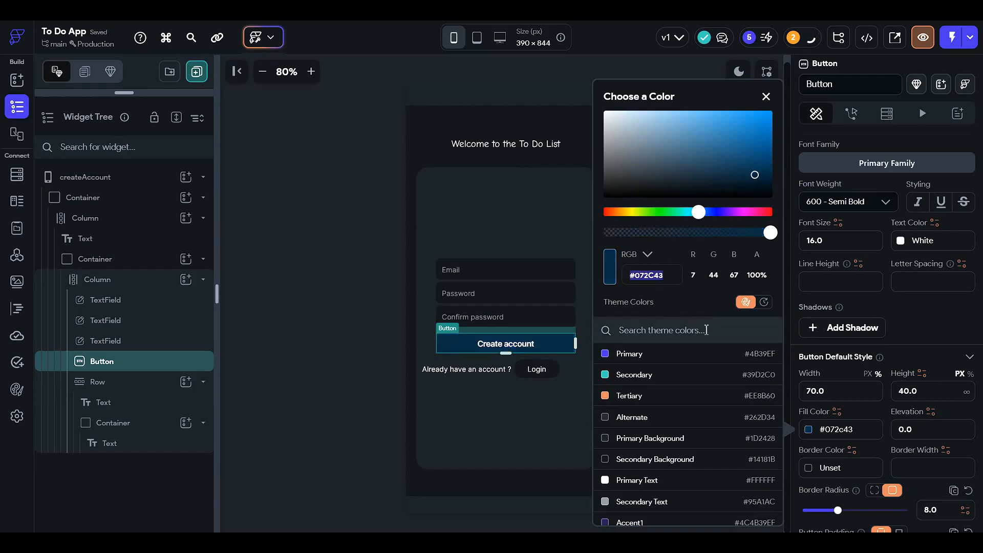
click(352, 369)
click(549, 369)
scroll(814, 376, down, 3)
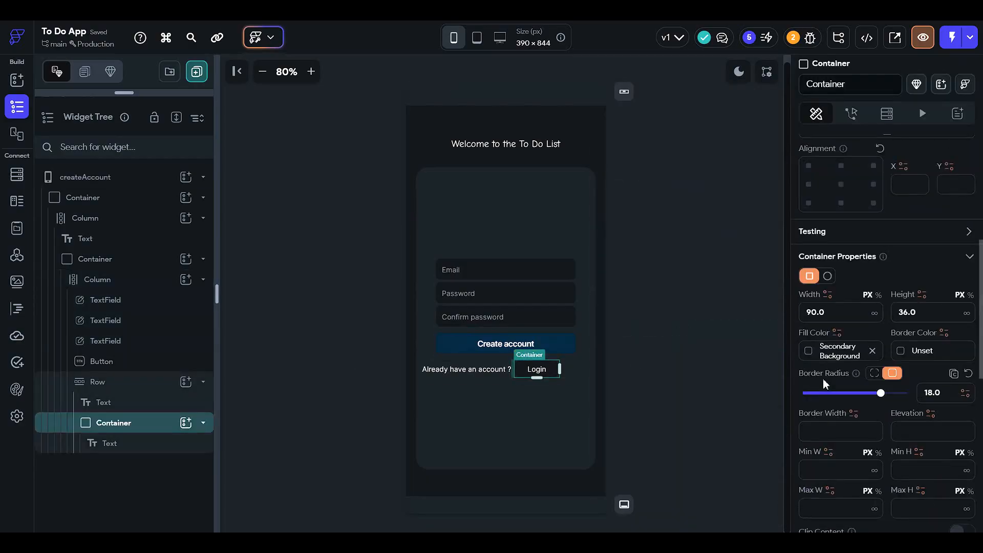
click(845, 353)
key(ctrl+v)
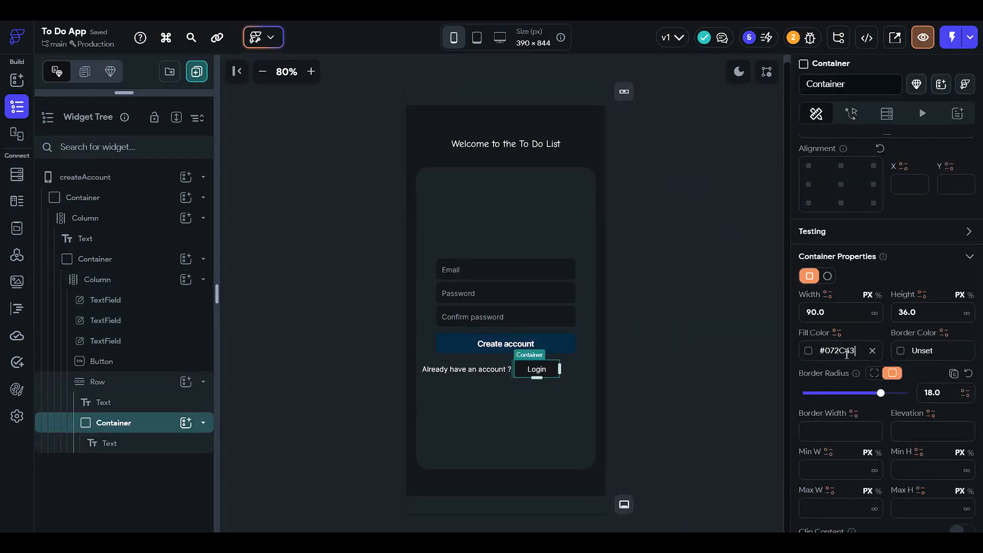
key(Return)
click(749, 346)
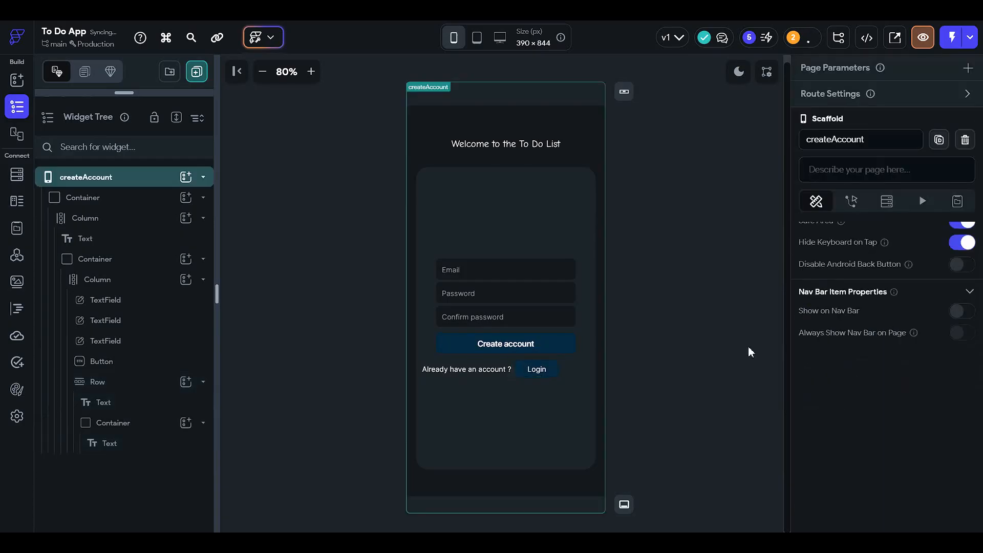
Step: Switch the canvas preview to light mode to check the page's colors
click(574, 345)
click(738, 72)
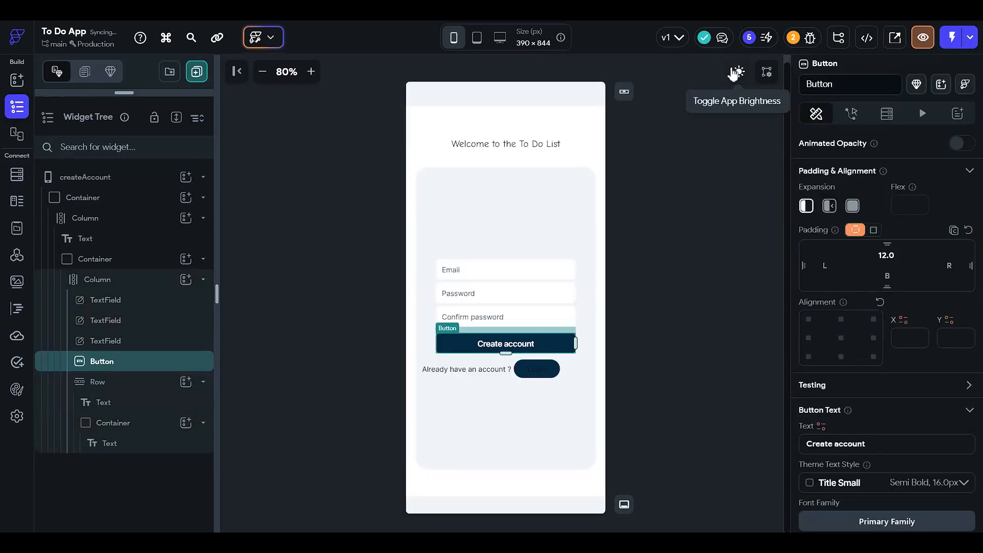
click(685, 208)
Step: Set the Login text's color to the theme color Alternate and compare it in dark and light mode
click(540, 381)
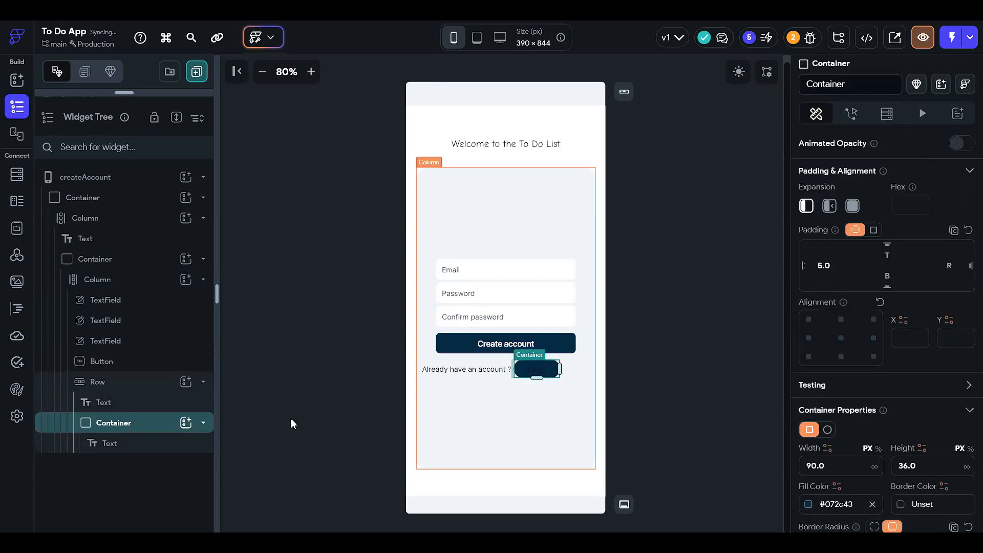
click(156, 443)
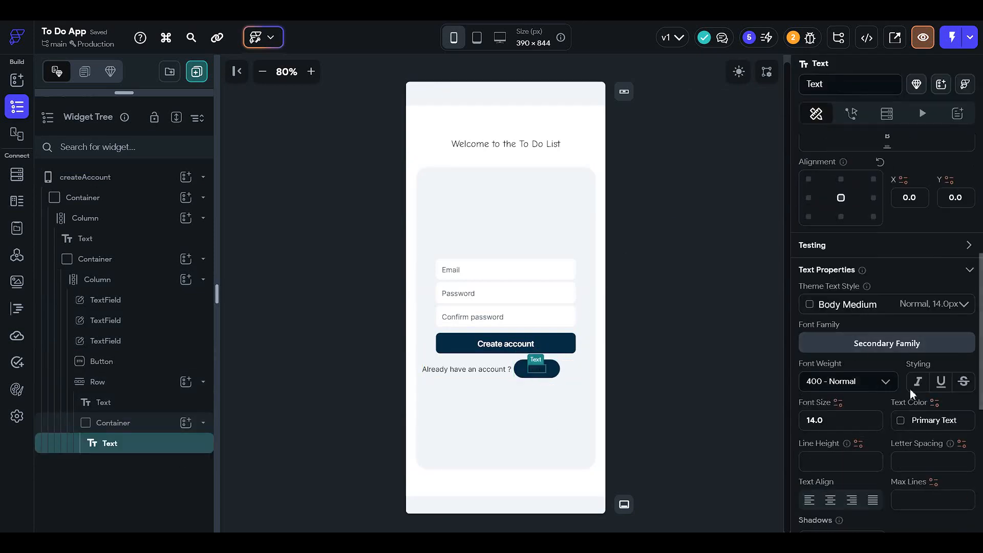
click(902, 420)
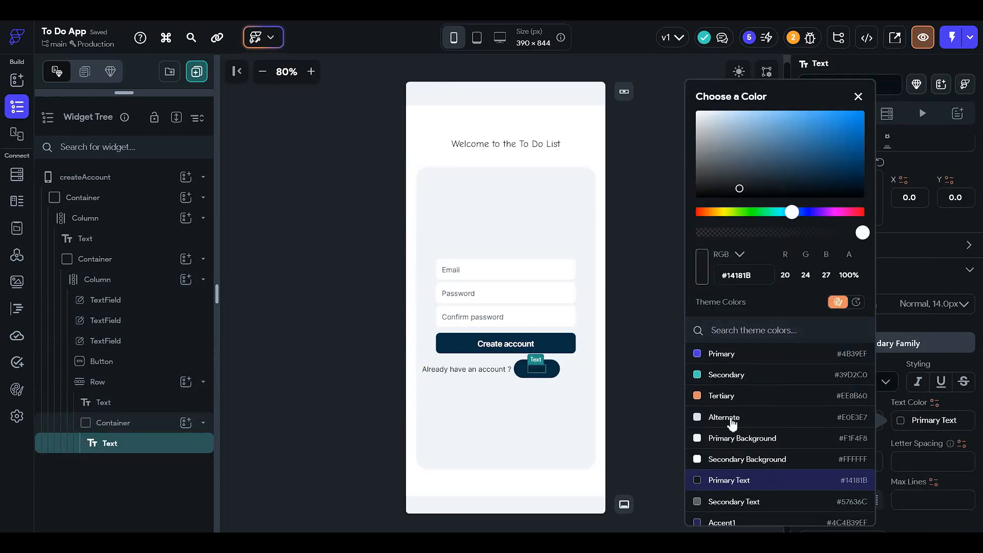
click(731, 418)
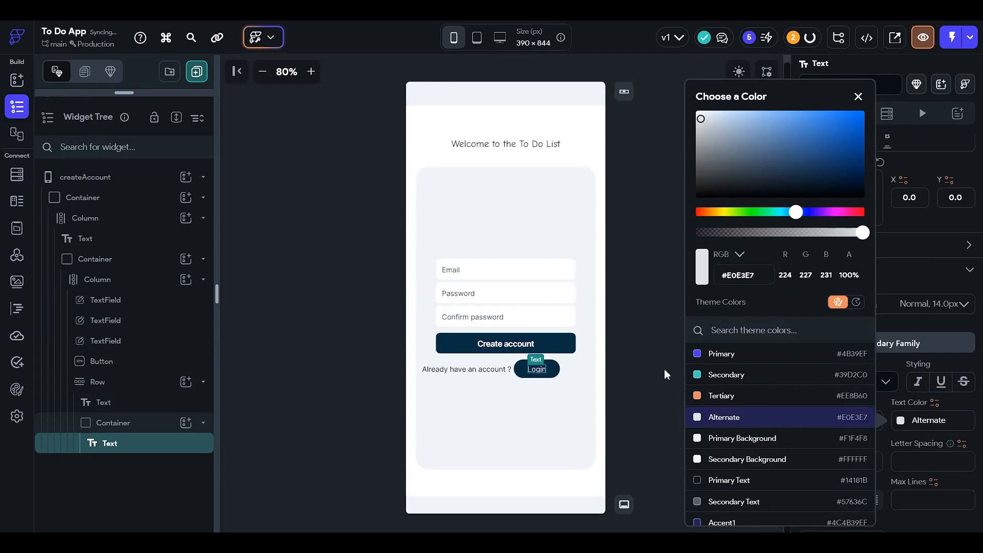
click(621, 314)
click(738, 72)
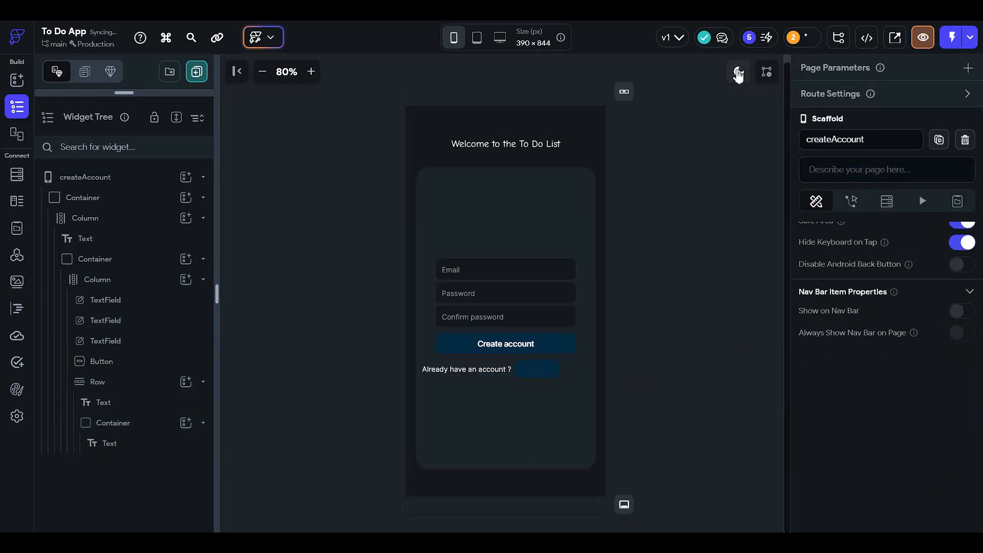
click(738, 71)
Step: Set the Login text's color to the theme color Info and return the canvas preview to dark mode
click(542, 372)
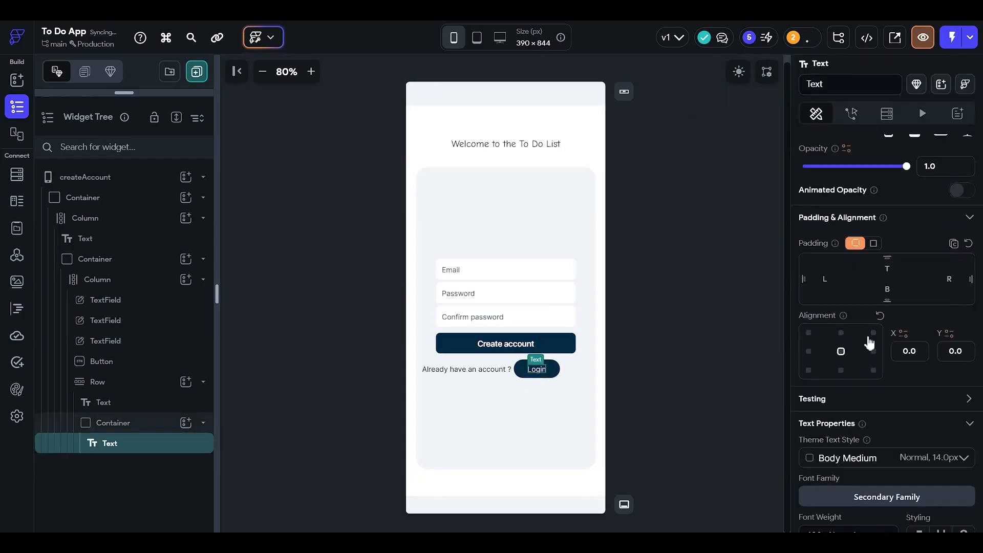
scroll(867, 340, down, 3)
click(912, 422)
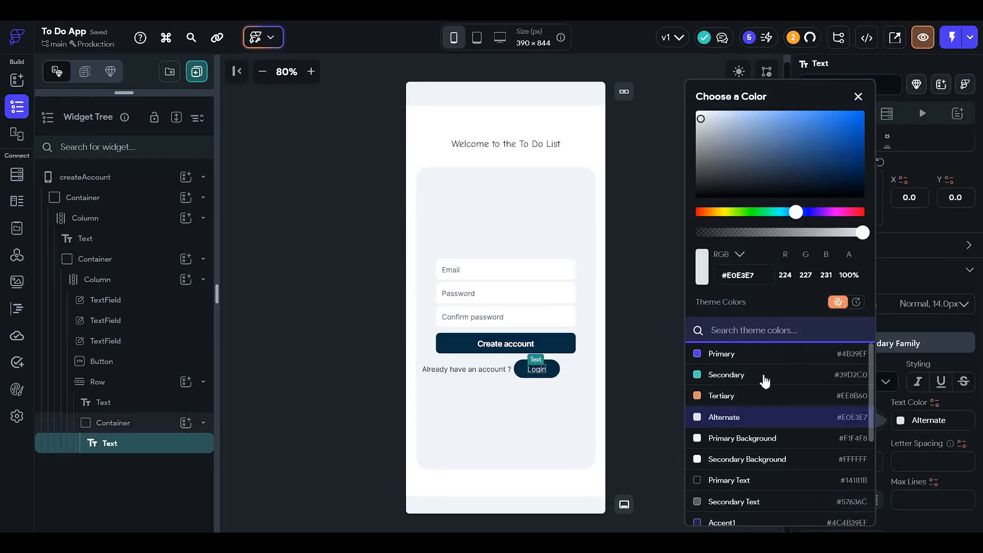
scroll(760, 387, down, 3)
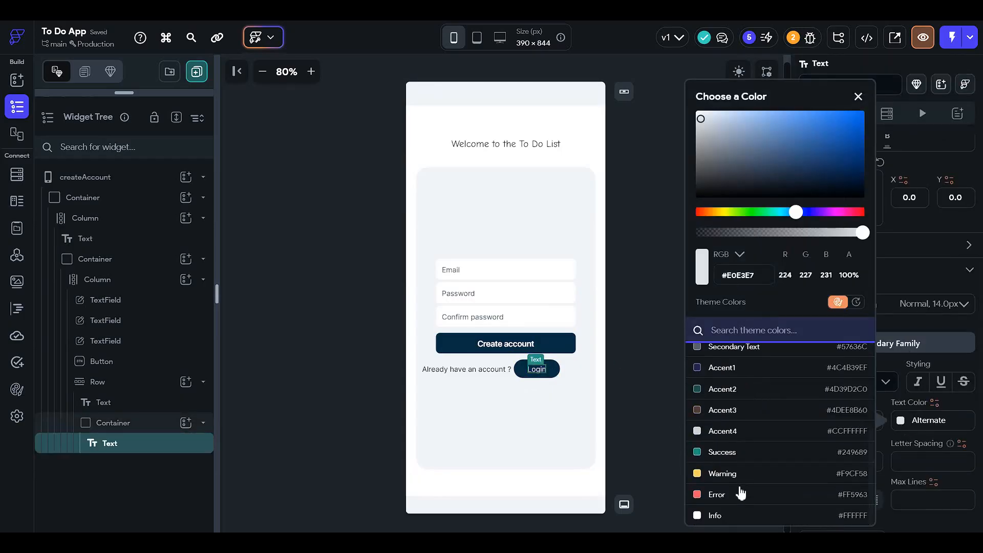
scroll(758, 445, up, 3)
scroll(760, 446, down, 3)
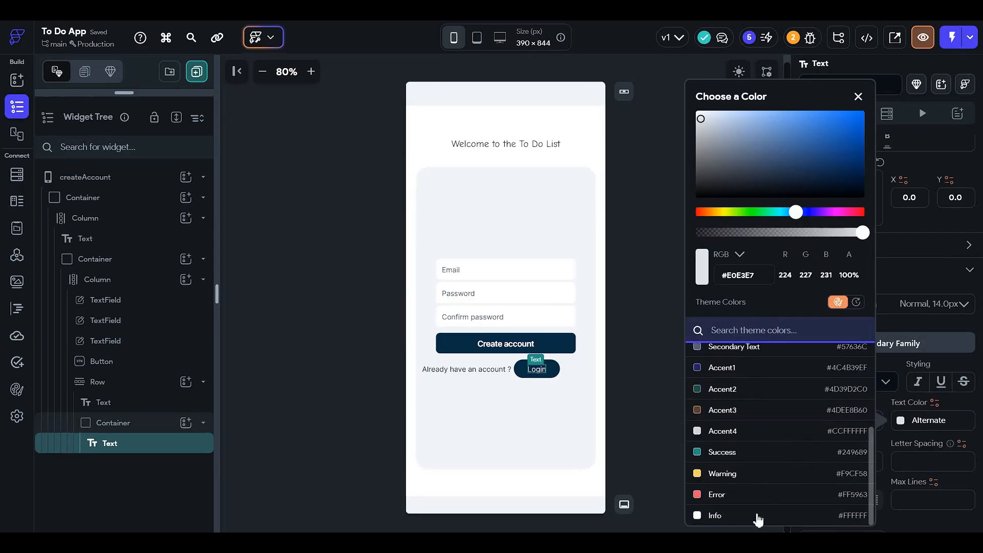
click(757, 517)
click(742, 72)
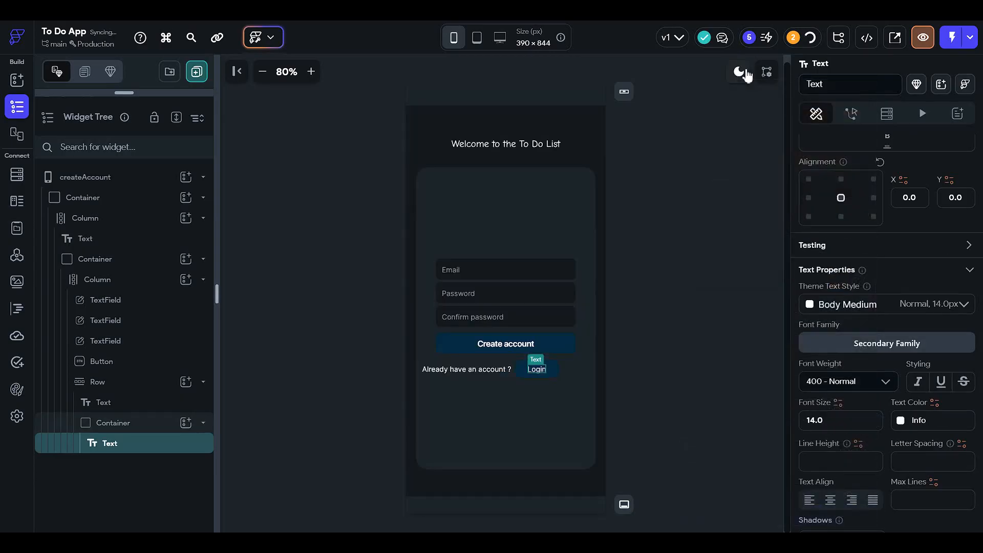
click(706, 226)
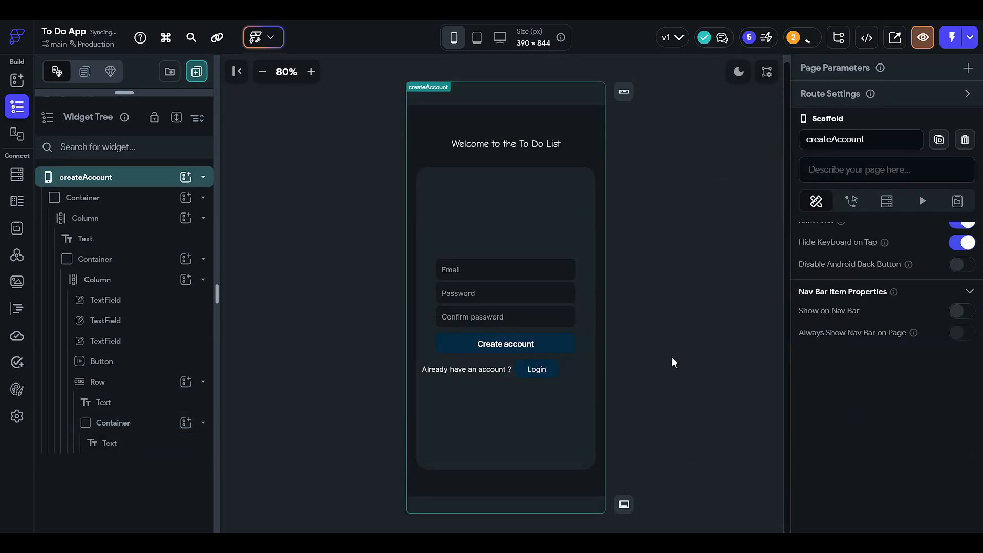
Step: Examine the layout of the createAccount page, from the welcome heading down to the Login row
click(542, 350)
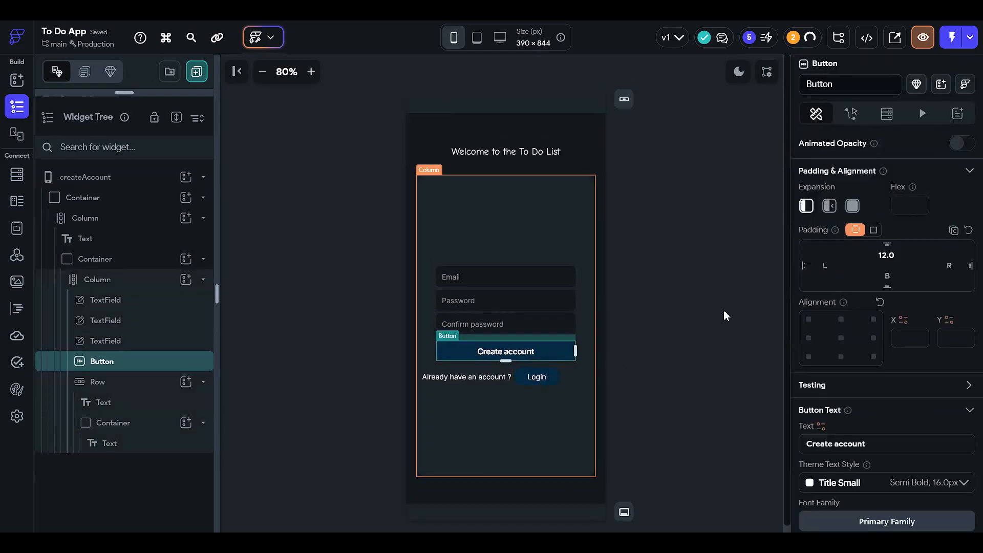
click(724, 311)
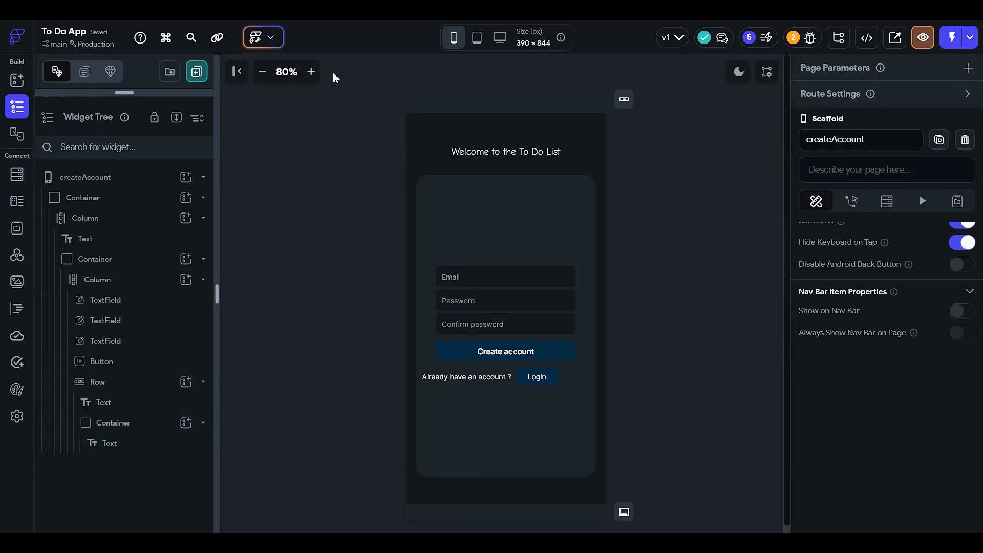
click(311, 71)
click(311, 72)
click(311, 72)
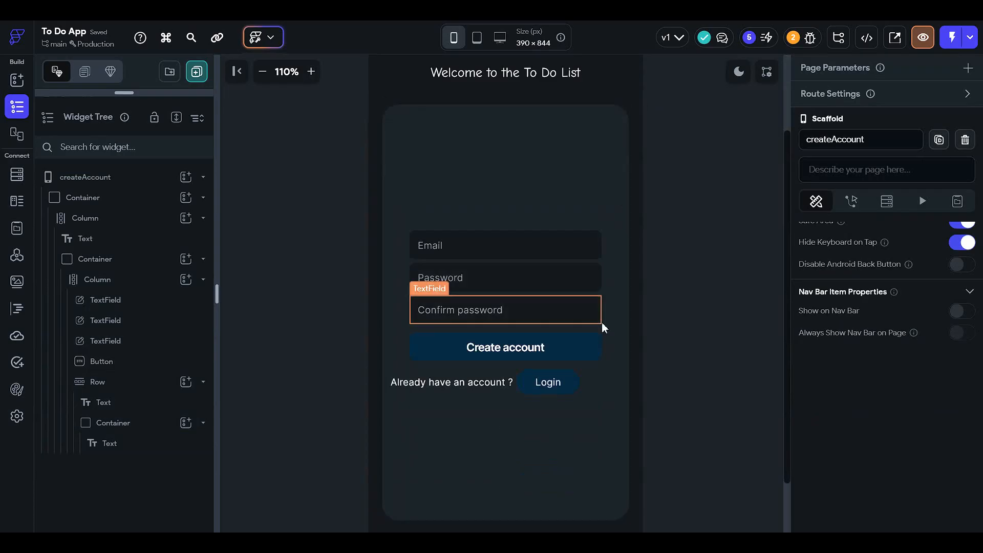
scroll(587, 386, down, 1)
scroll(593, 373, up, 2)
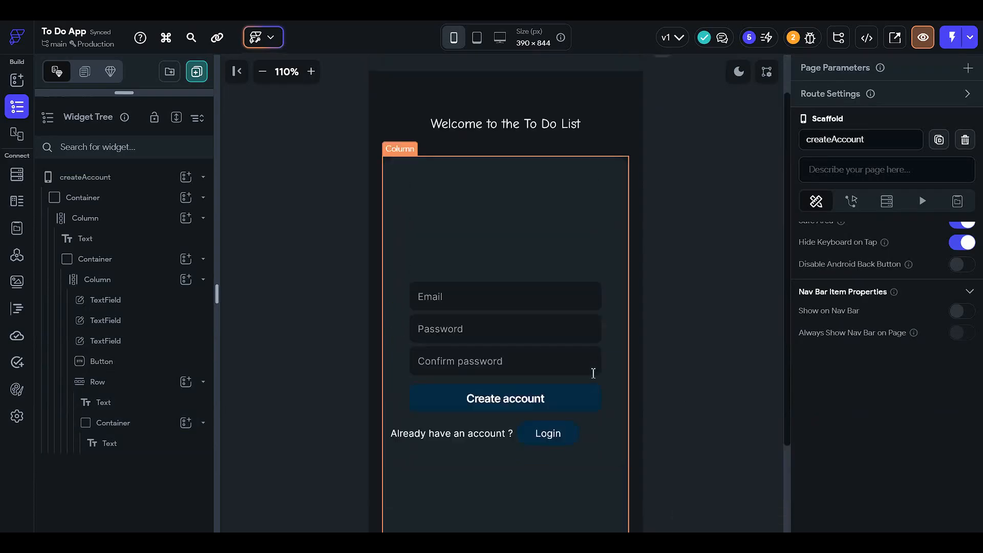
scroll(593, 373, up, 1)
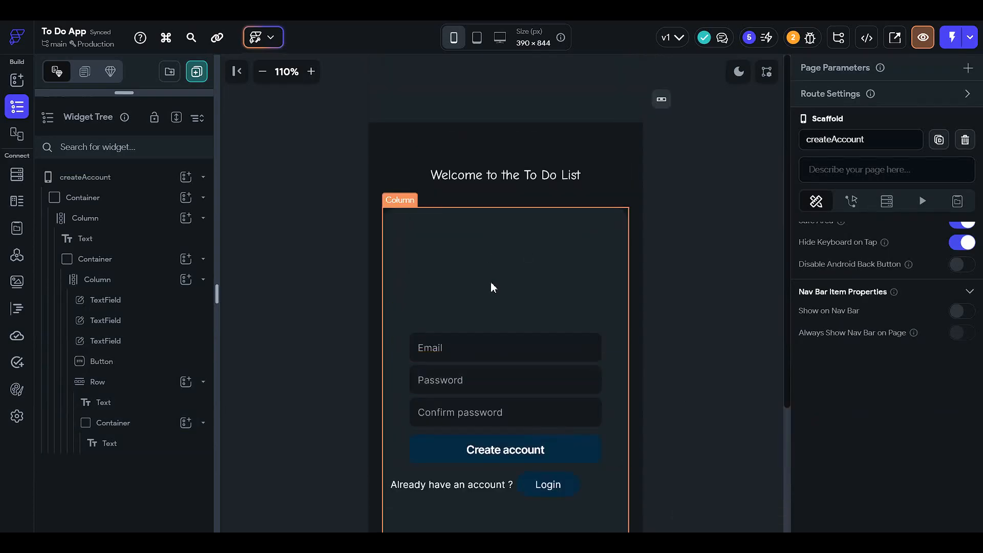
scroll(528, 240, down, 2)
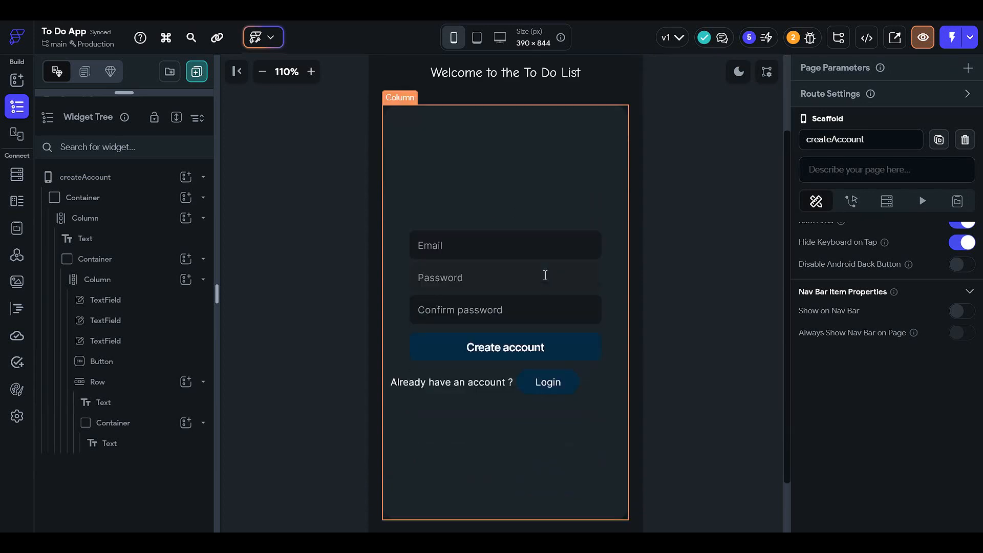
click(263, 73)
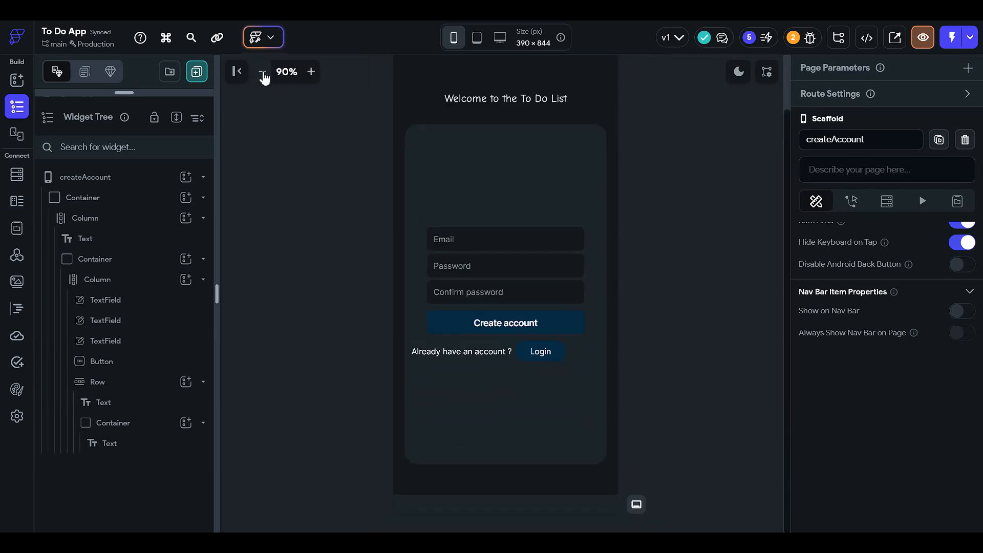
click(263, 74)
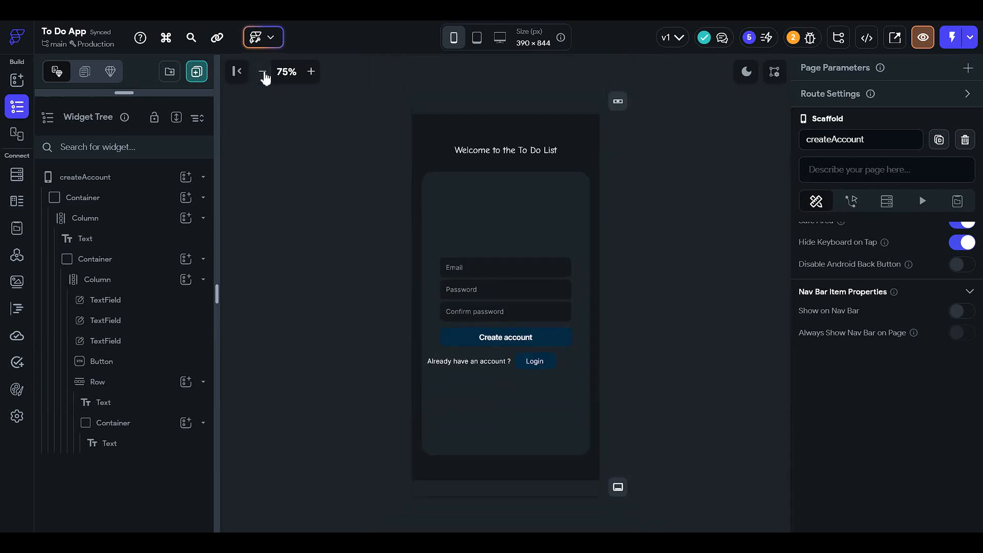
Step: Rename the Email text field widget on the createAccount page as email
click(507, 277)
double_click(823, 87)
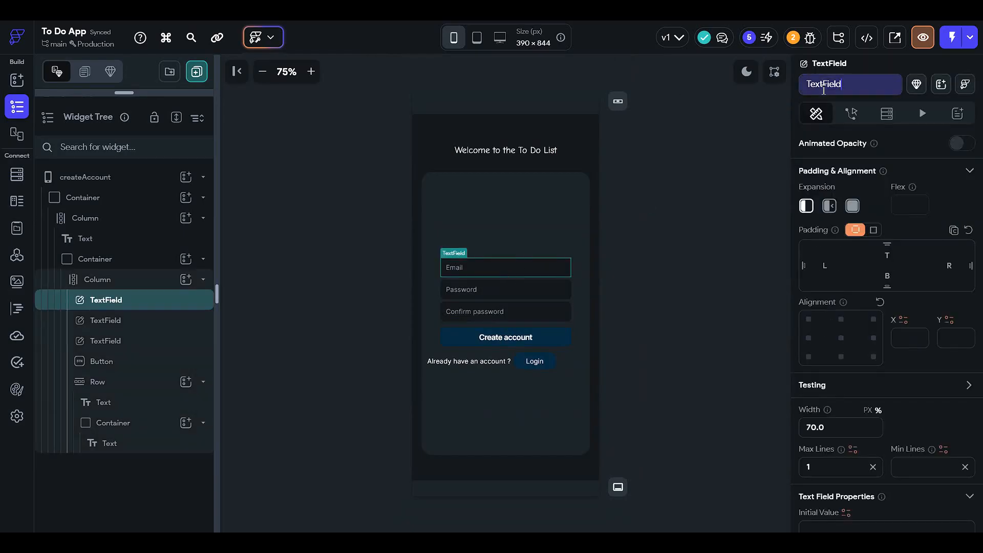
text(email)
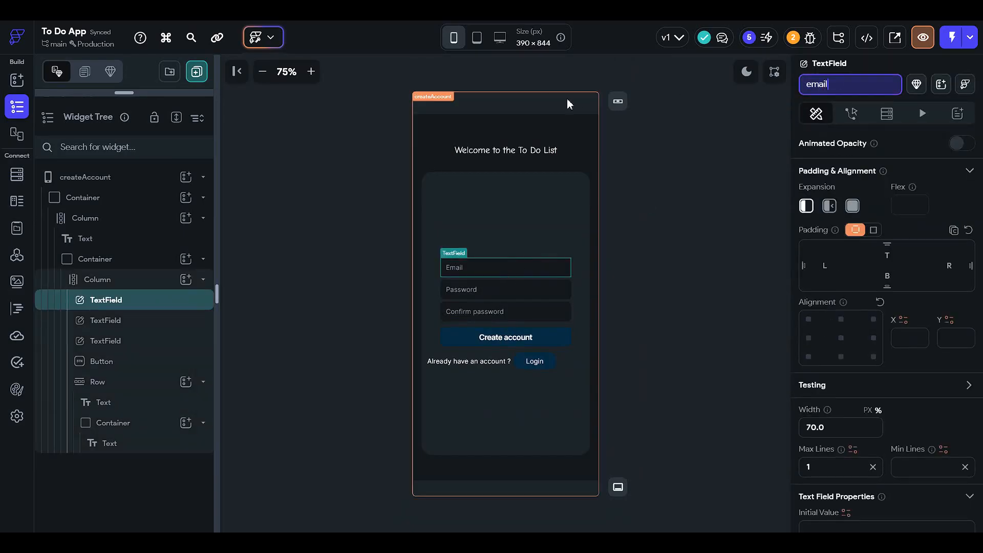
key(Return)
Step: Rename the Password text field widget as password
click(499, 289)
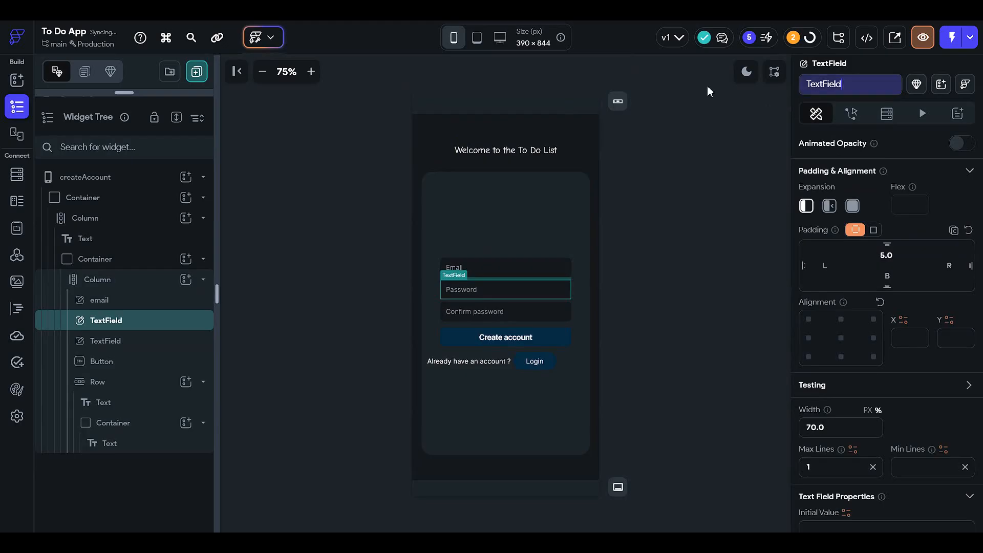
text(password)
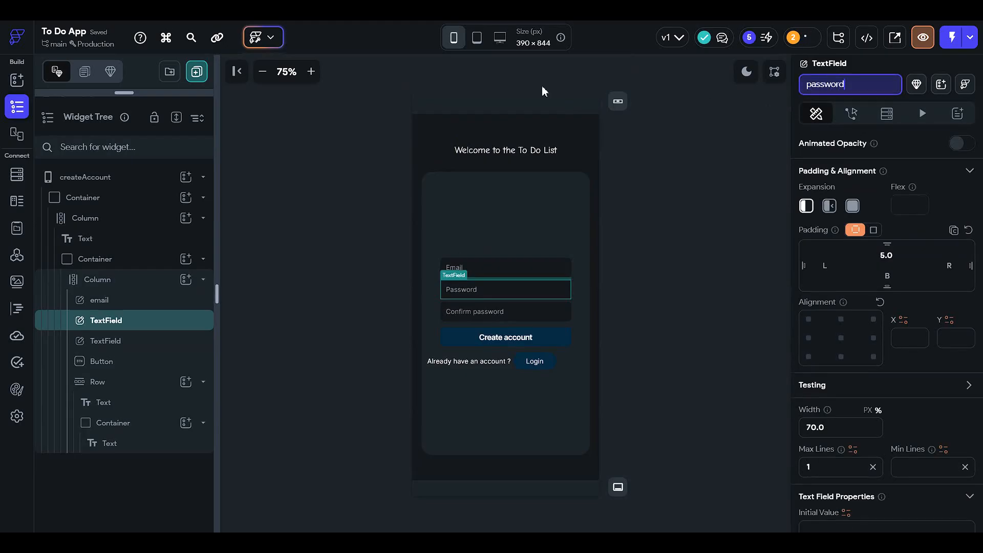
key(Return)
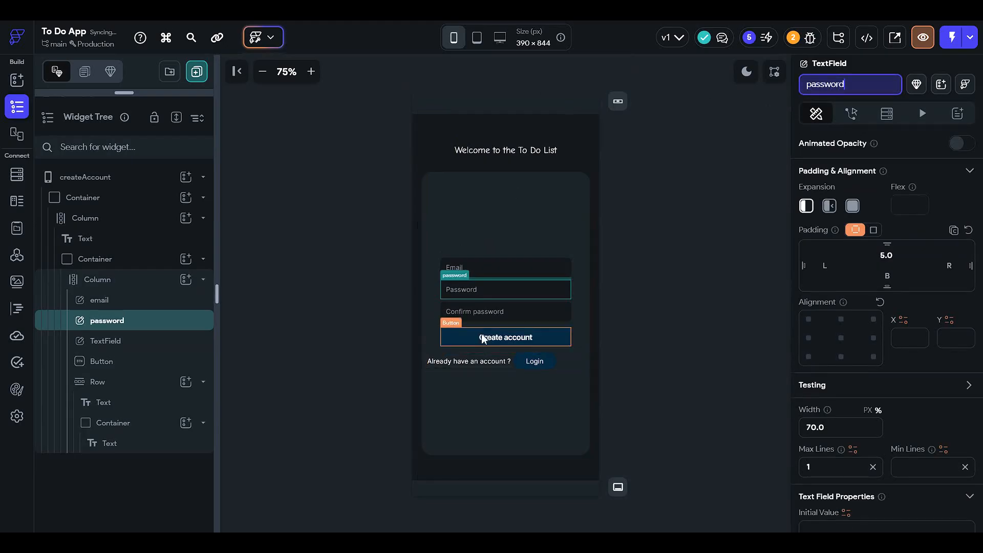
Step: Rename the Confirm password text field widget as confirm
click(490, 320)
click(850, 84)
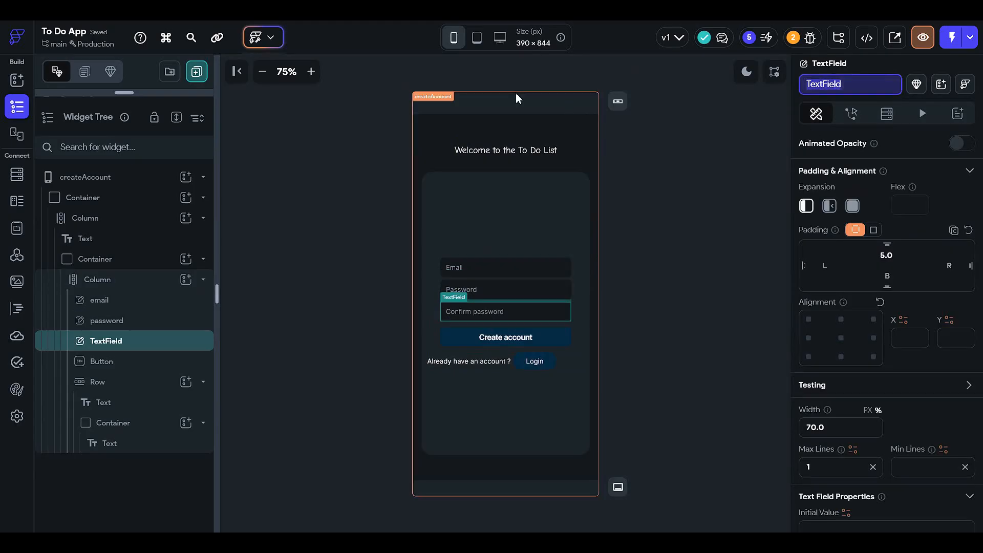
text(confirm)
key(Return)
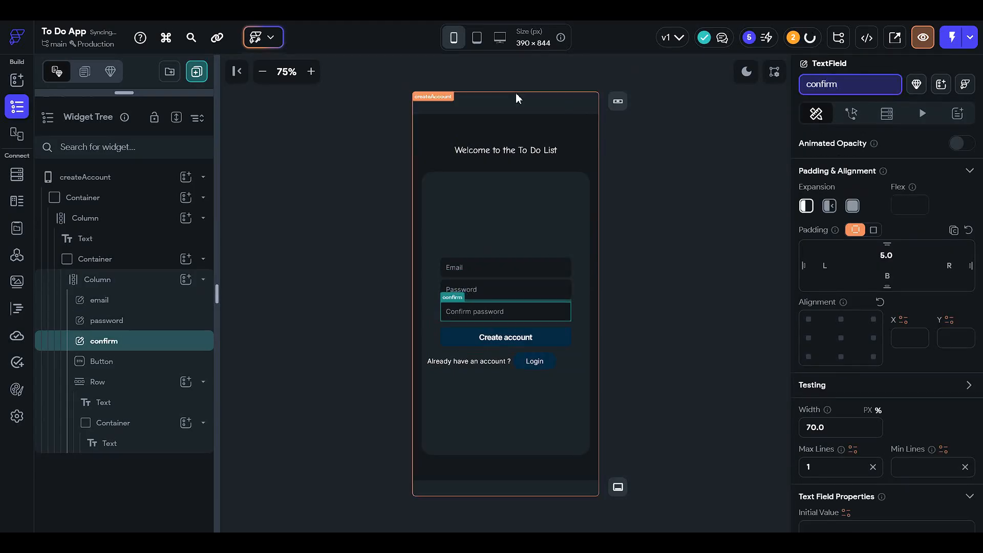
Step: Open the Create account button's action flow and add a first action to its On Tap trigger
click(462, 337)
click(851, 113)
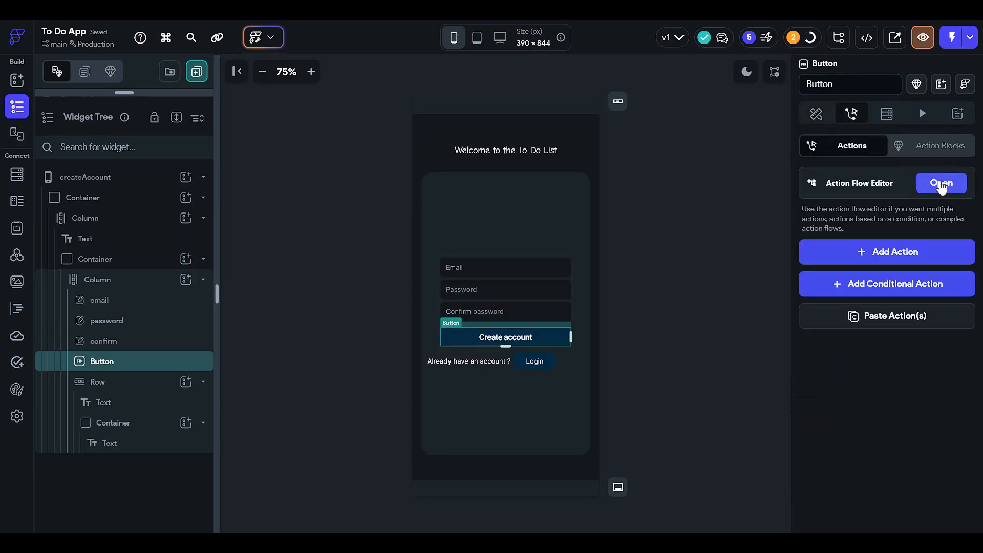
click(940, 183)
click(533, 241)
click(567, 334)
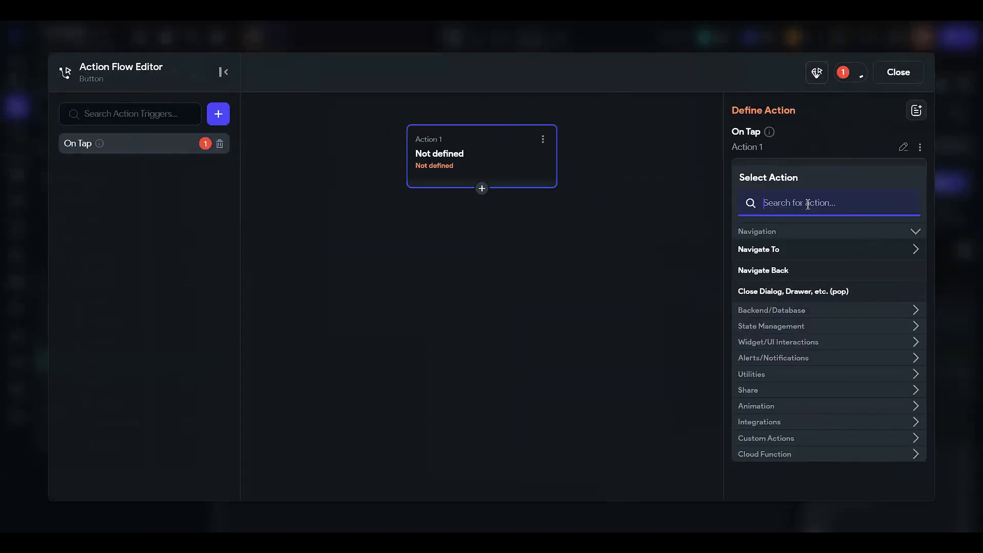
Step: Try a Firestore Create Document action with the user collection for the On Tap trigger
text(create)
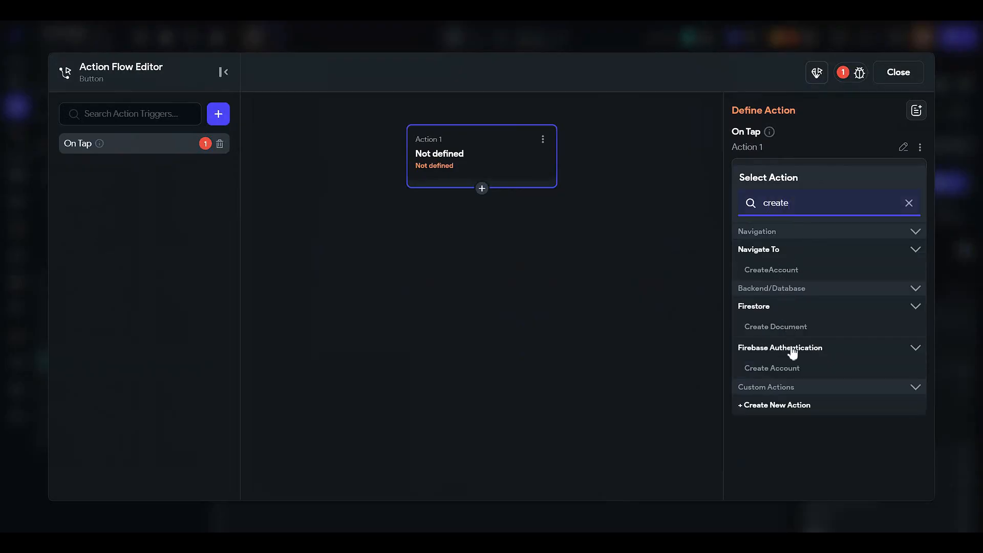
click(793, 329)
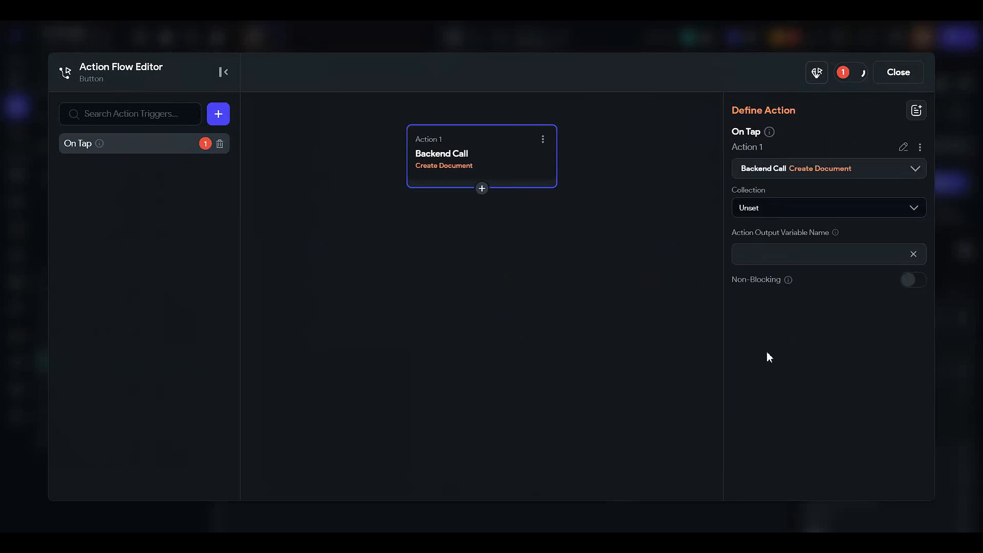
click(777, 205)
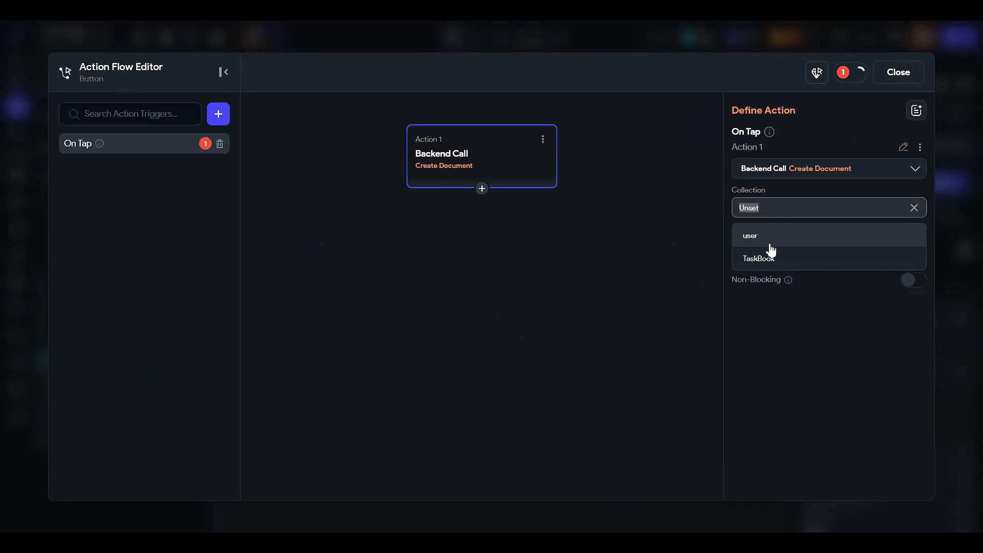
click(771, 245)
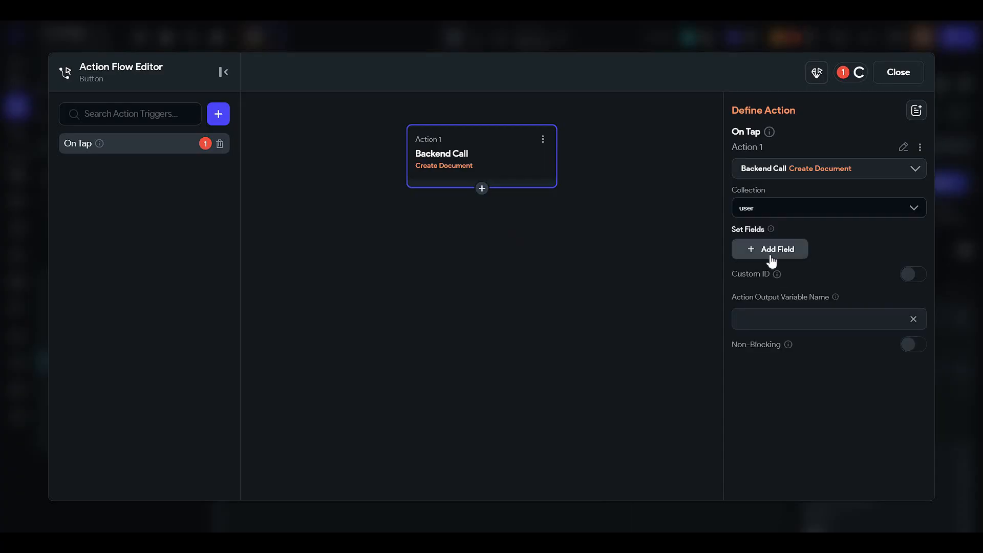
Step: Try adding a taskType field to the Create Document action, check the available fields, and remove it
click(772, 251)
click(769, 263)
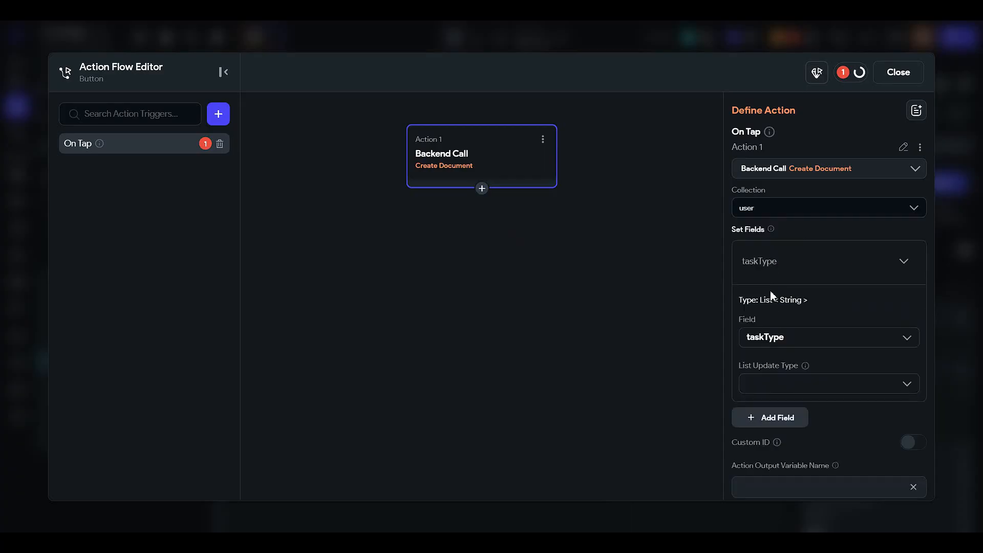
click(766, 338)
scroll(772, 373, down, 3)
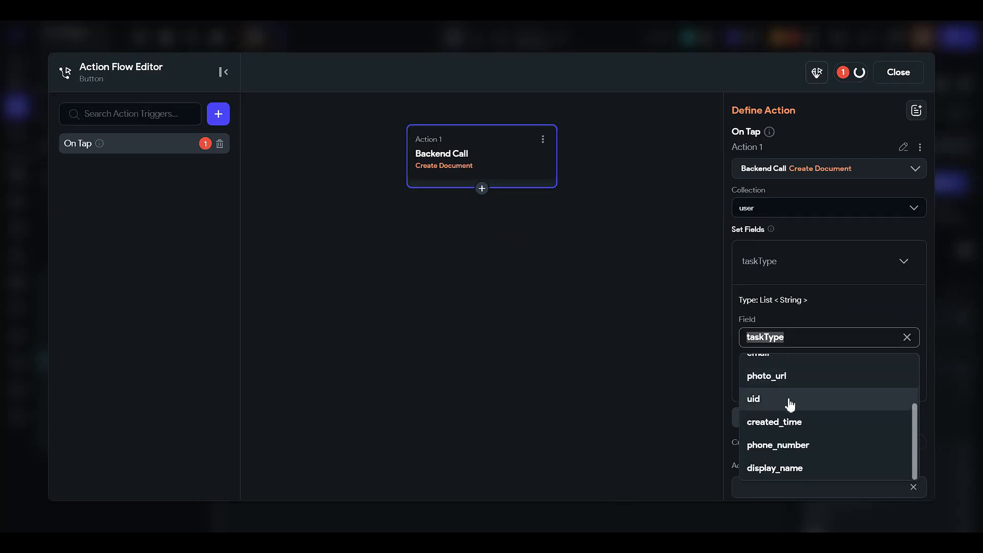
scroll(790, 400, up, 3)
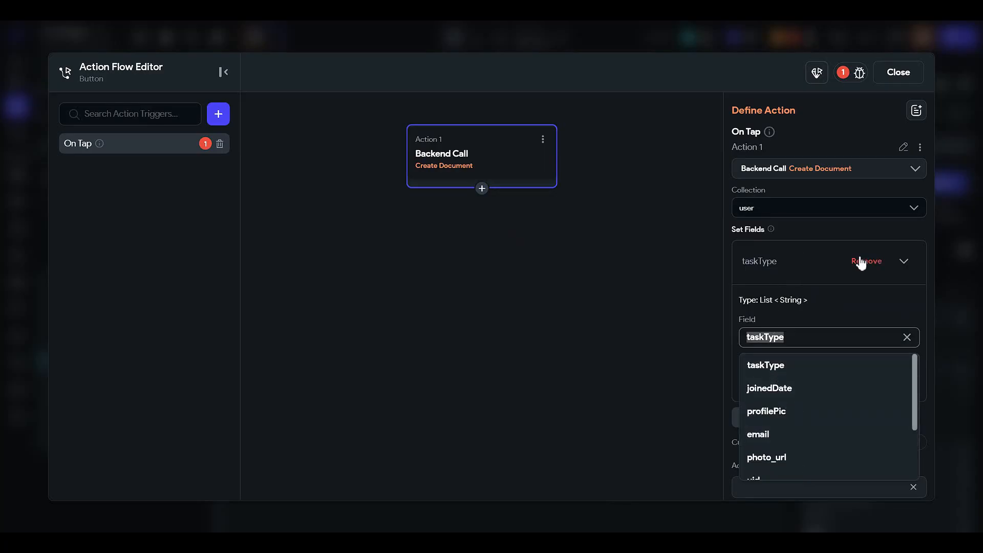
click(862, 262)
click(803, 212)
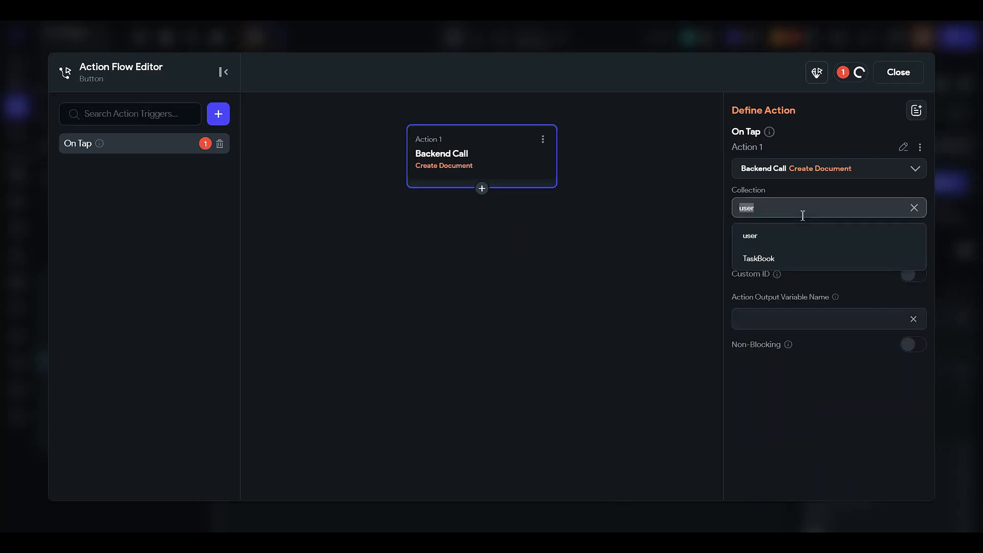
click(793, 242)
click(779, 260)
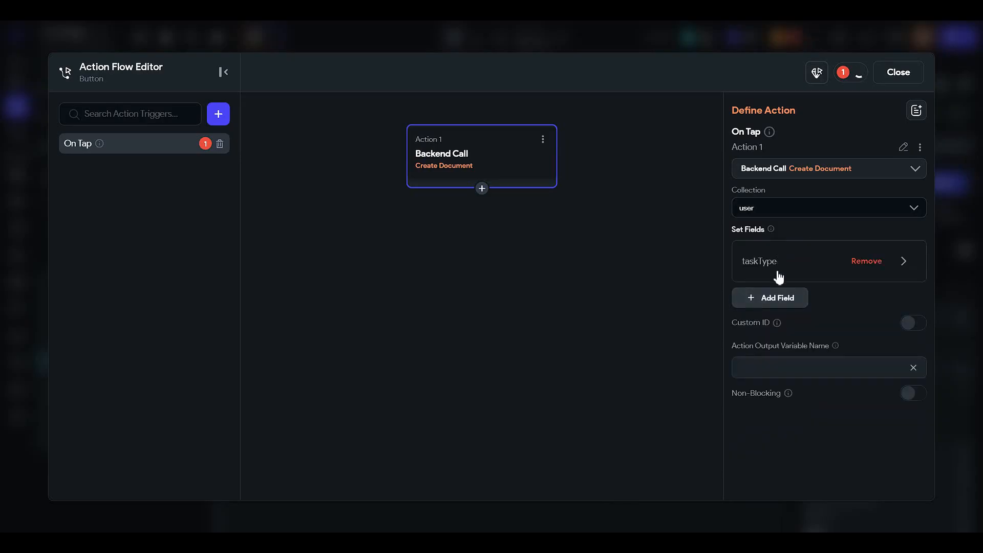
click(776, 259)
Step: Change the On Tap action to Firebase Authentication Create Account with Email as the auth provider
click(803, 173)
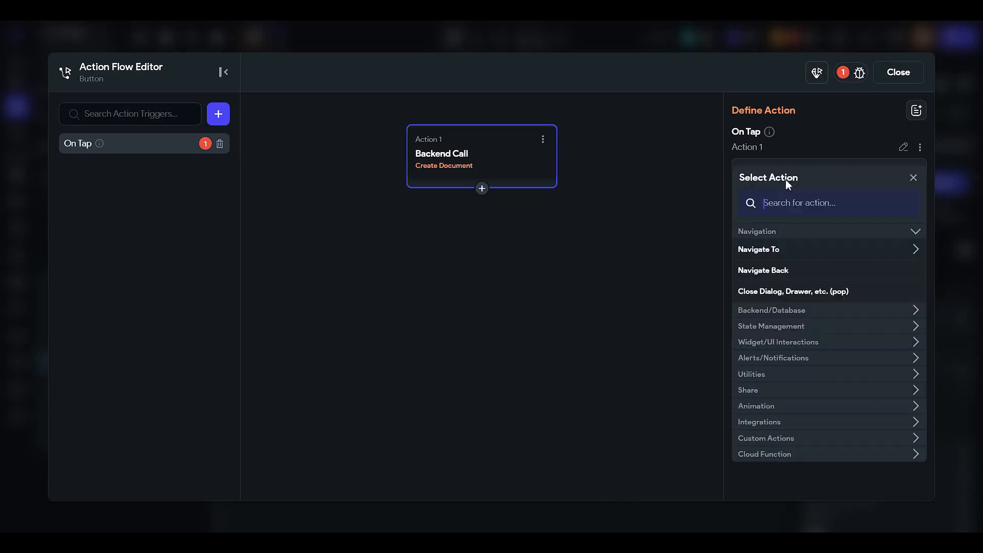
text(create)
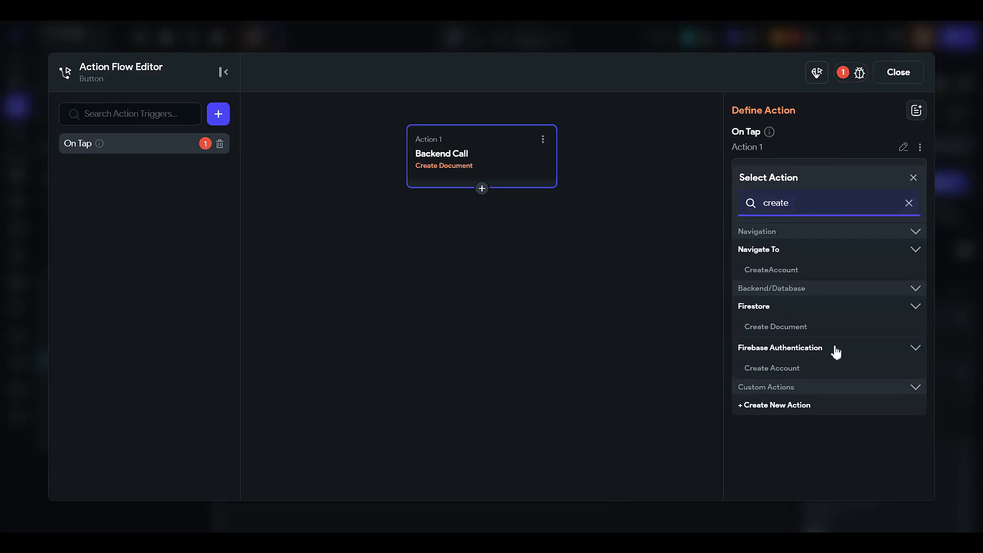
click(782, 369)
click(768, 213)
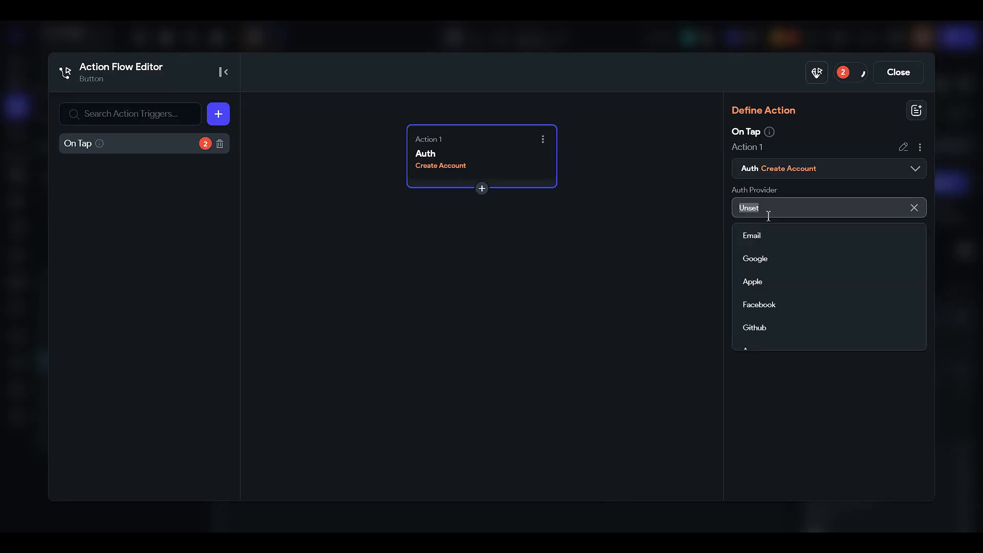
click(773, 237)
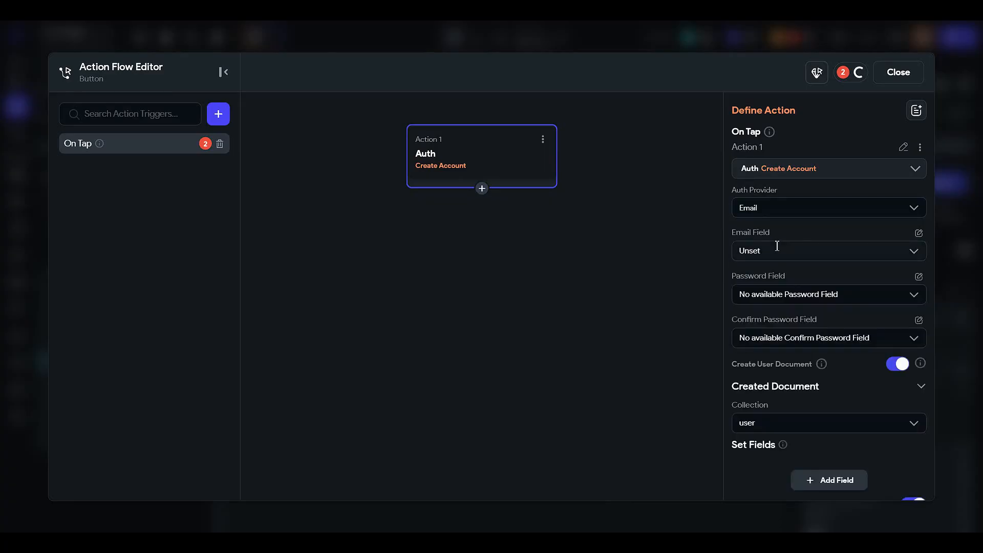
Step: Set the Create Account action's Email Field to the email text field
click(775, 251)
click(781, 281)
click(777, 252)
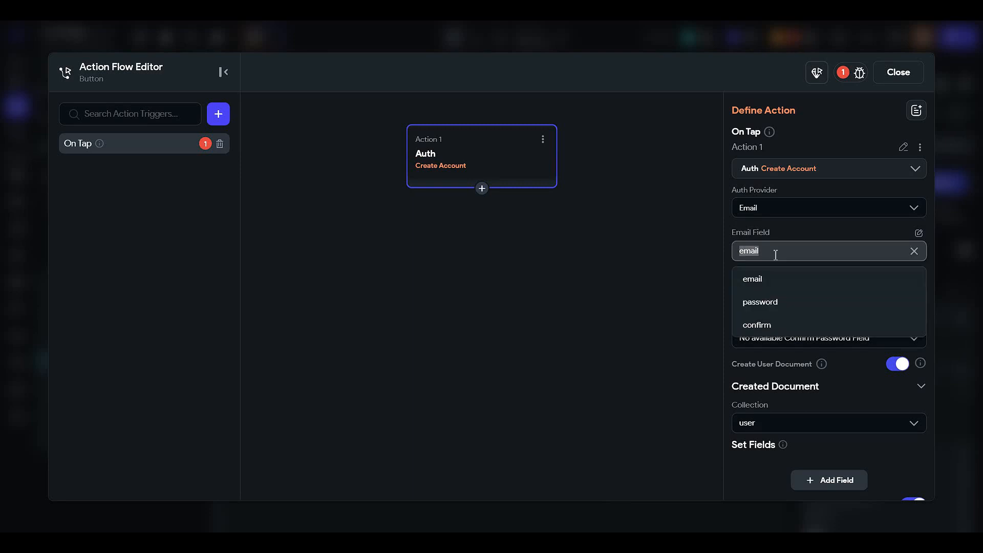
click(772, 280)
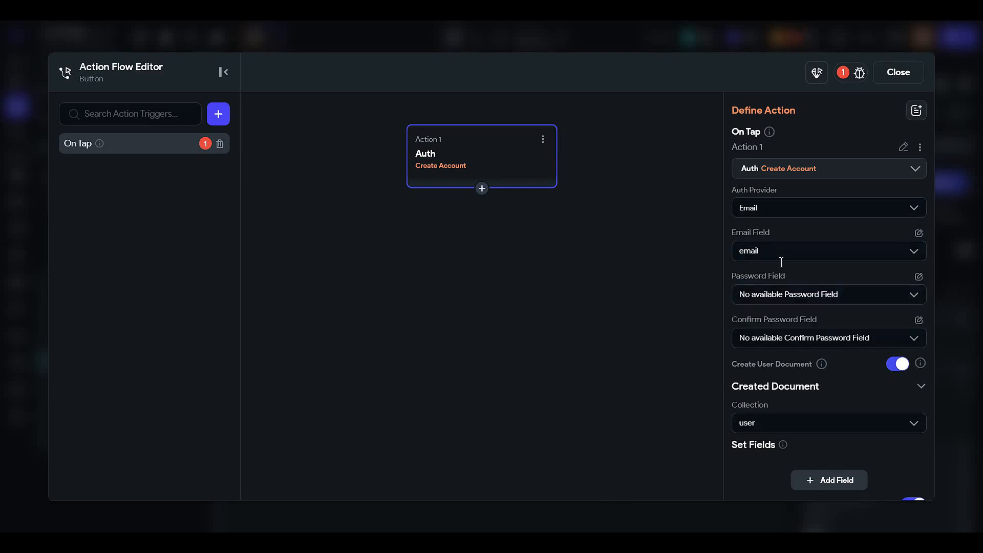
click(778, 252)
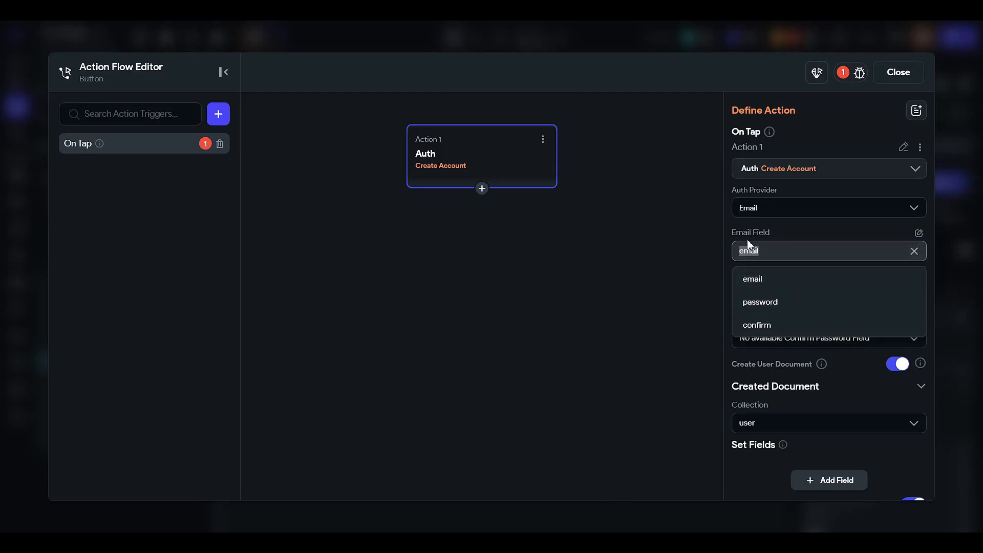
click(772, 280)
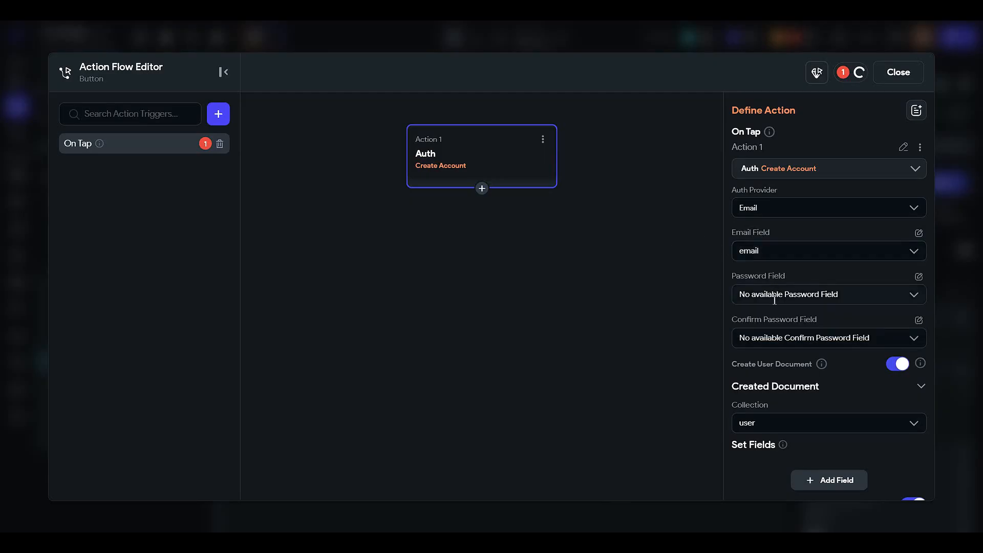
Step: Source the action's Password Field from a variable, using the widget state of the password text field
click(775, 300)
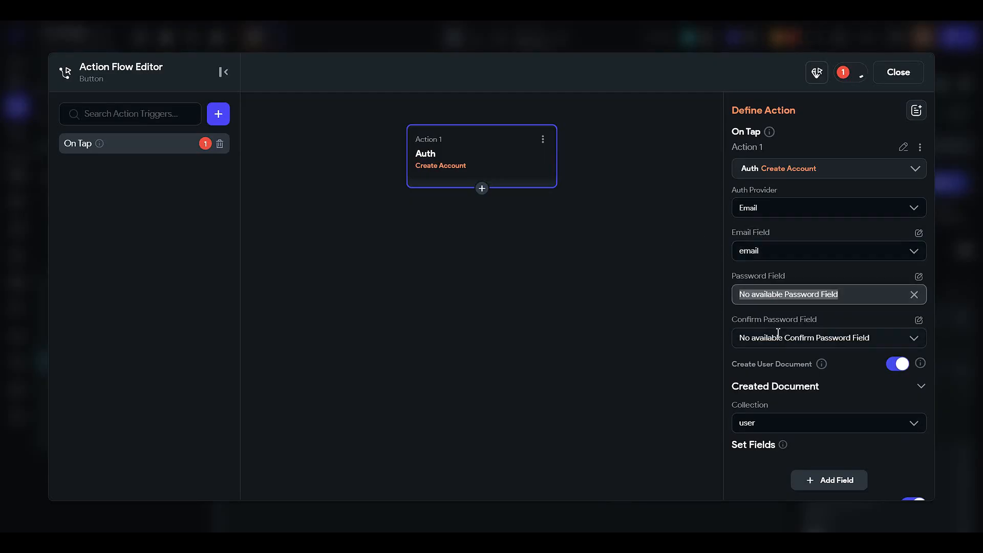
click(919, 277)
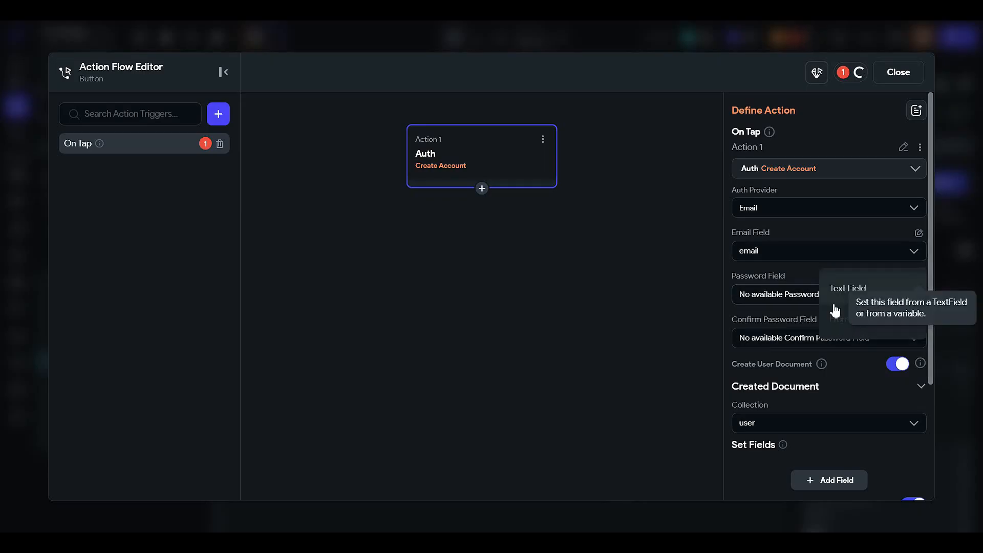
click(872, 326)
click(773, 302)
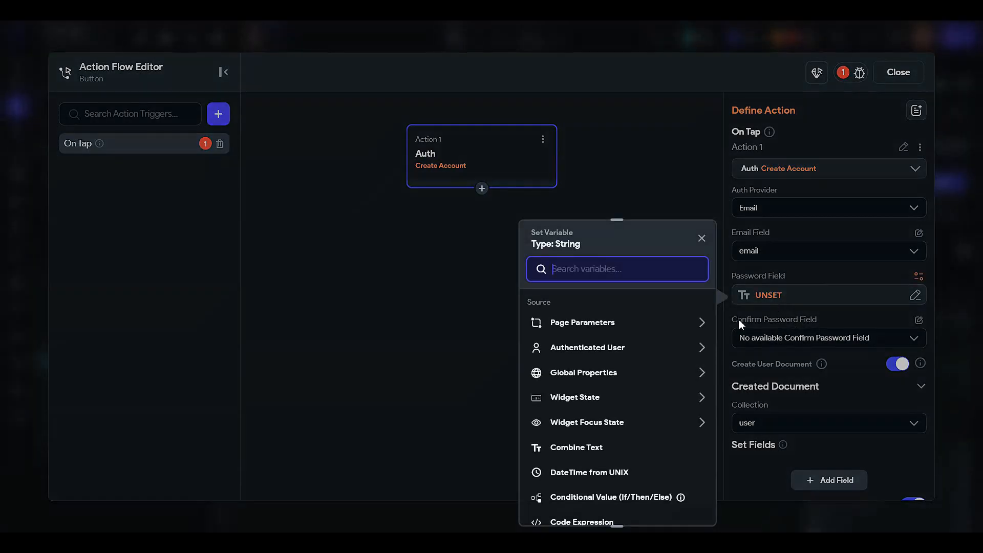
click(584, 397)
click(600, 457)
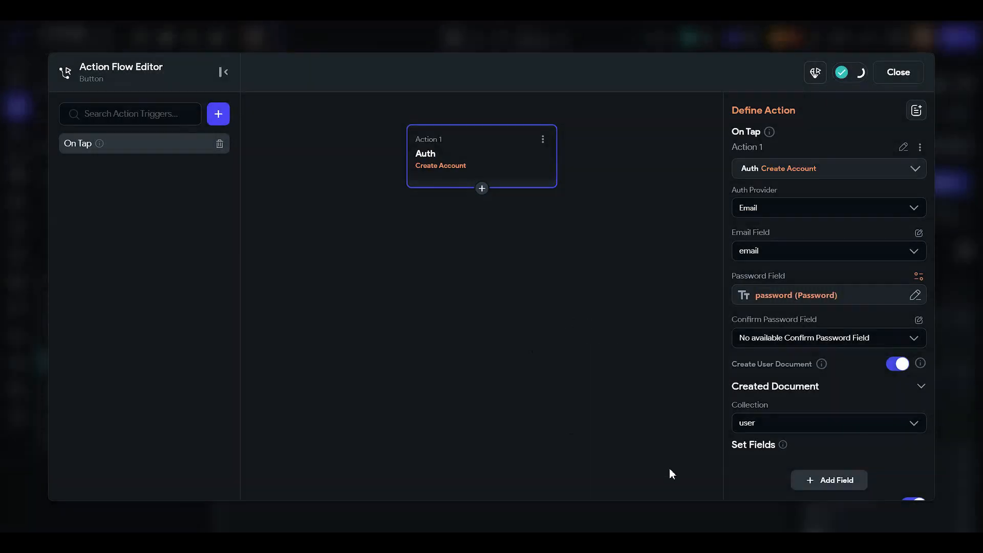
Step: Source the Confirm Password Field from a variable, using the widget state of the confirm text field
click(918, 320)
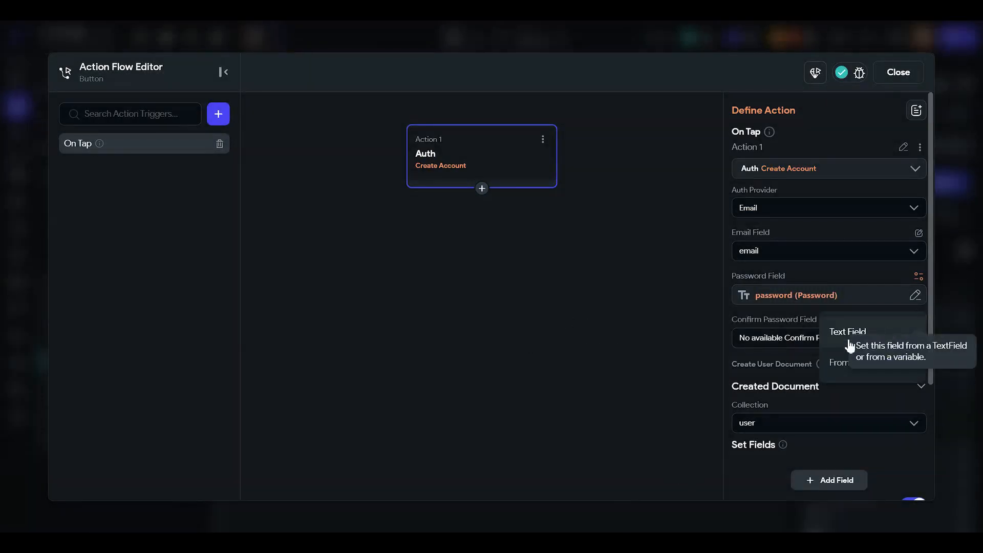
click(869, 361)
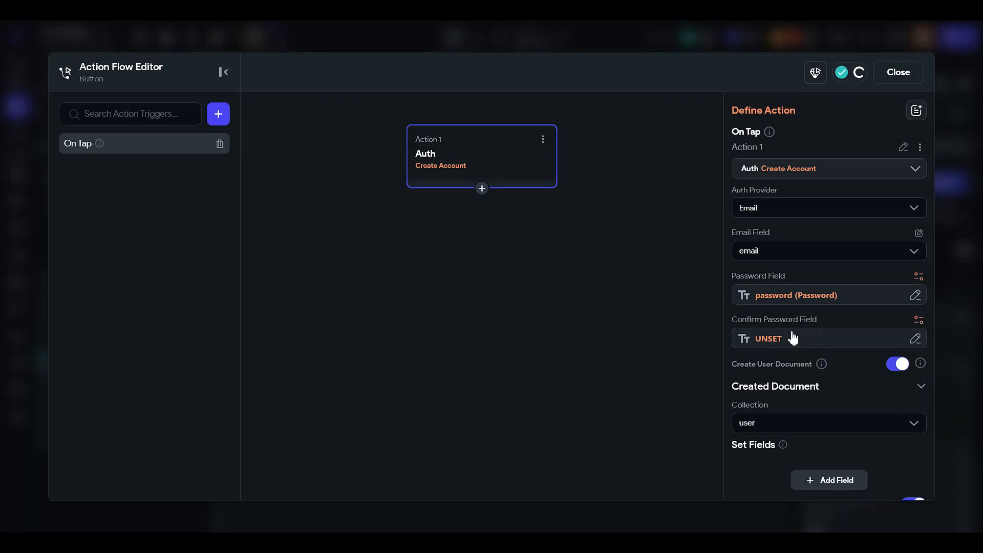
click(779, 338)
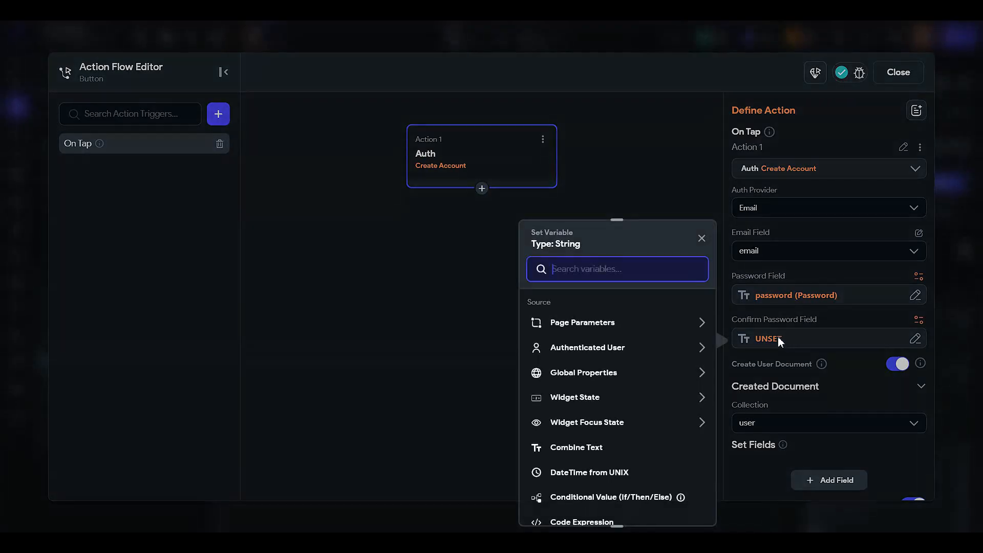
click(594, 397)
scroll(606, 407, down, 2)
click(601, 379)
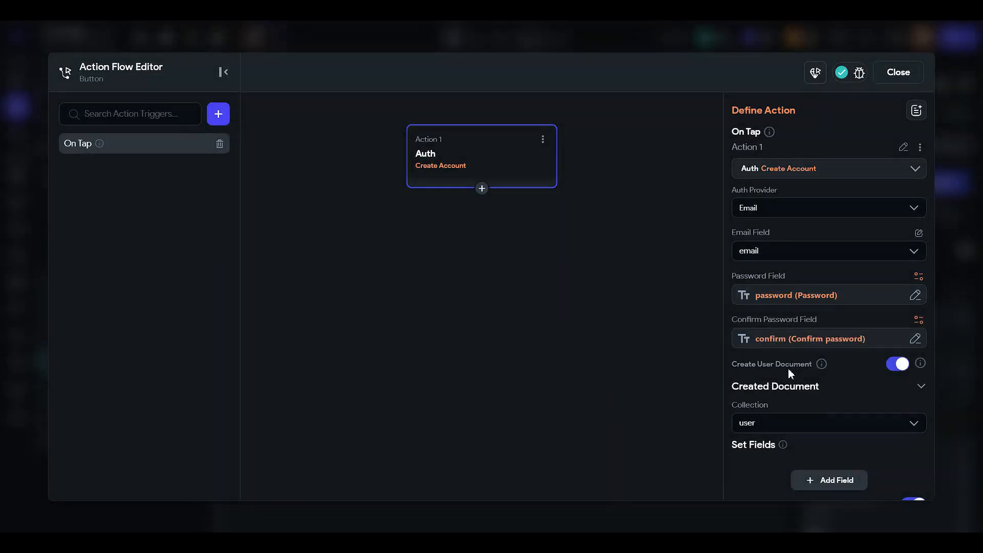
Step: Add a Show Snack Bar action after the Create Account action in the flow
scroll(794, 415, down, 2)
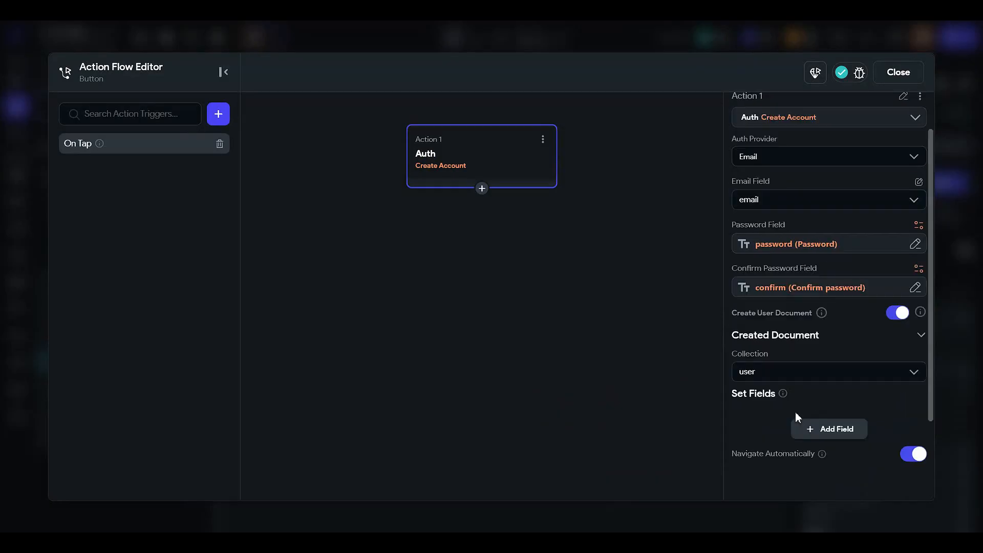
click(482, 189)
click(494, 216)
text(snack)
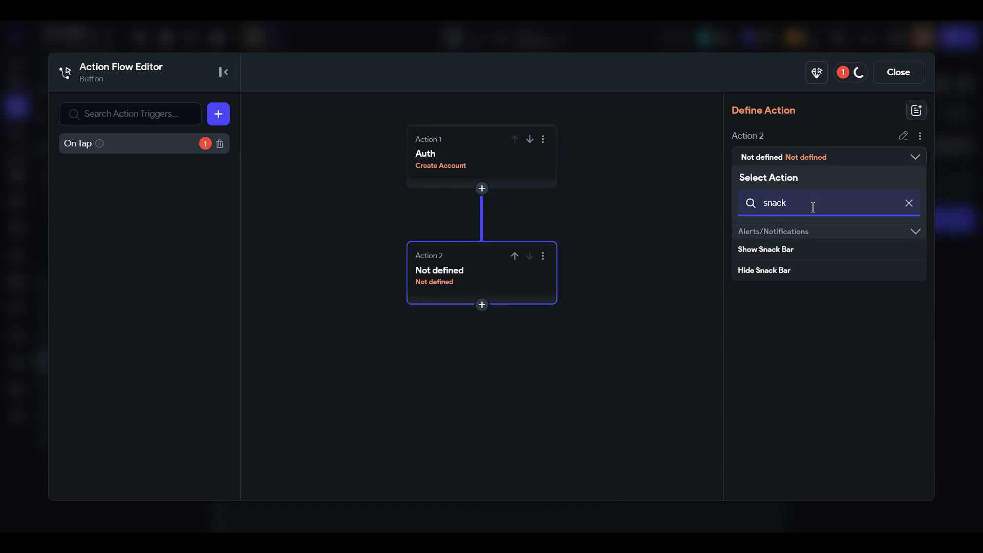
click(799, 249)
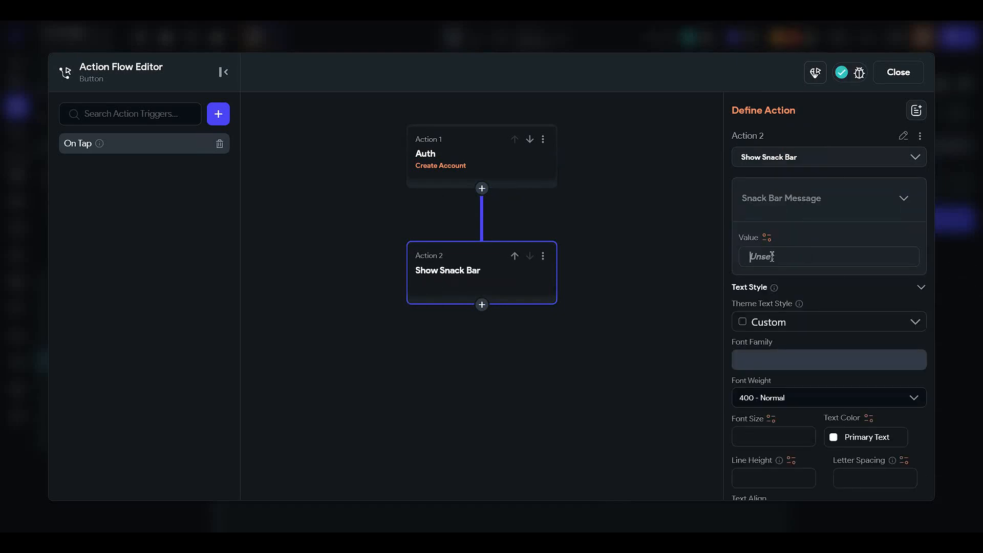
Step: Enter "Your account was creayted succes" as the snack bar message value
text(Your account was creaye)
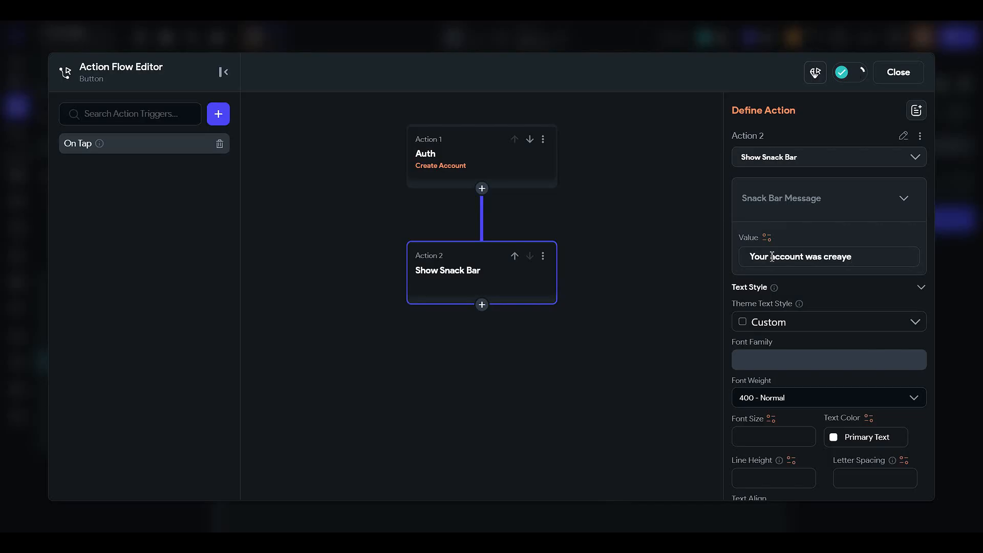
text(d successfully)
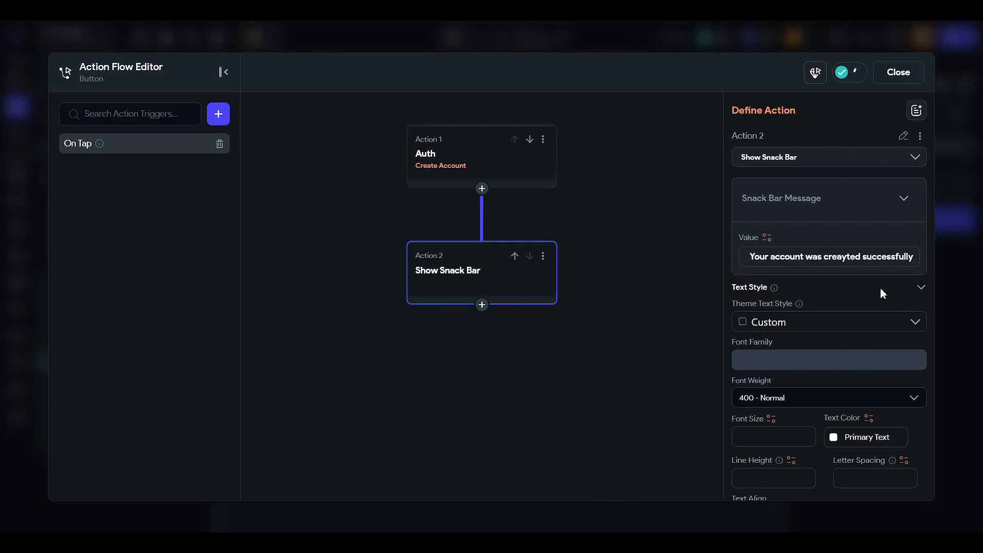
Step: Correct the snack bar message to "Your account was created successfully" and close the action flow editor
key(BackSpace)
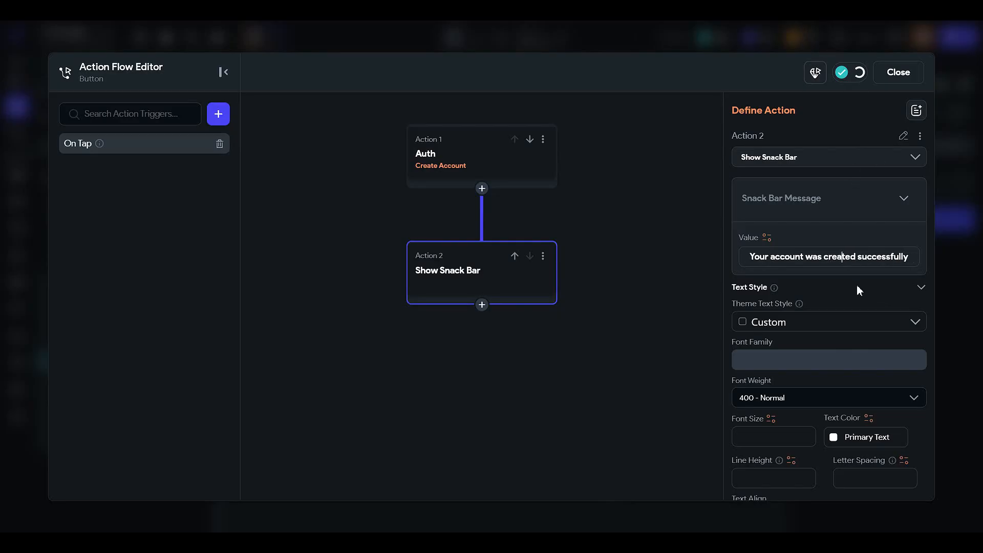
click(904, 74)
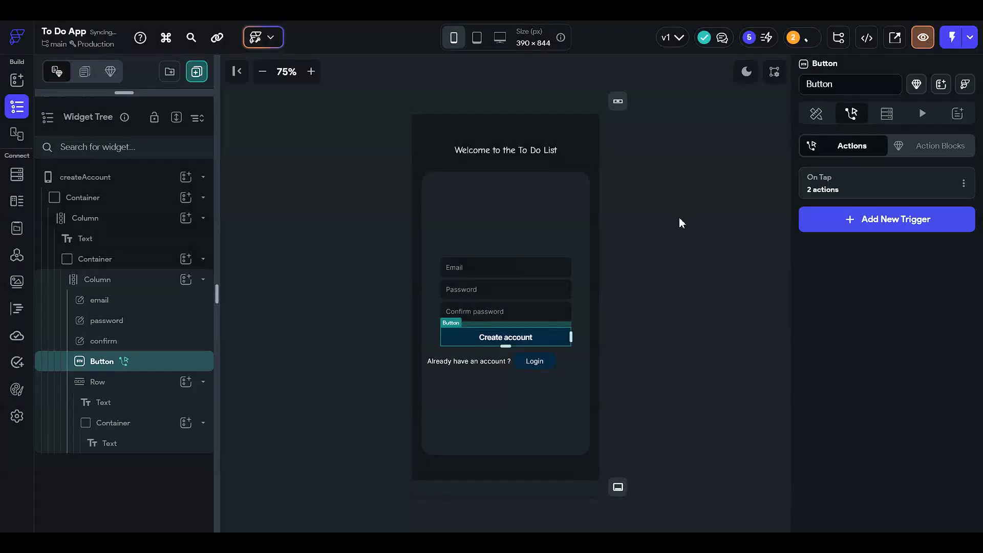
Step: Add a Text widget to the inner Column and move it above the email field
click(525, 217)
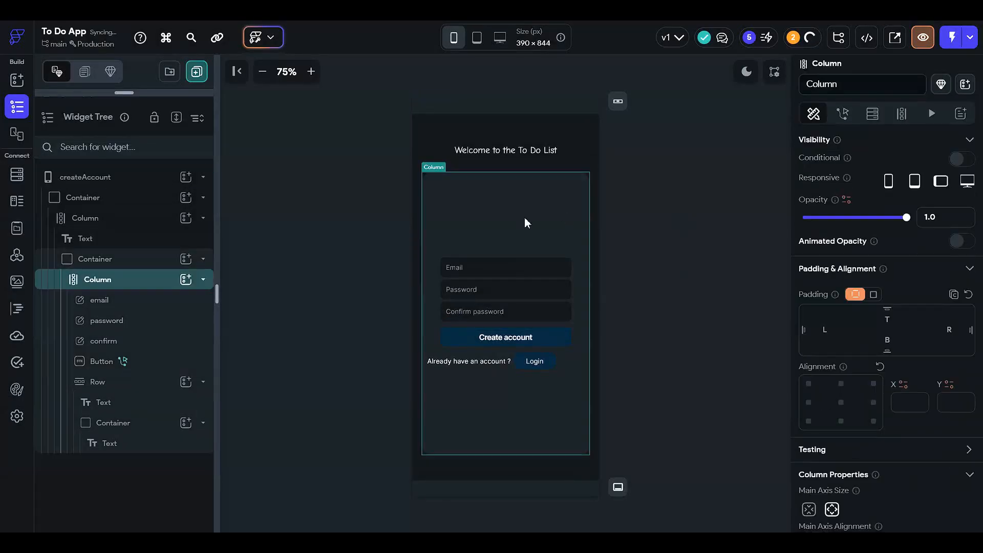
click(186, 280)
click(251, 323)
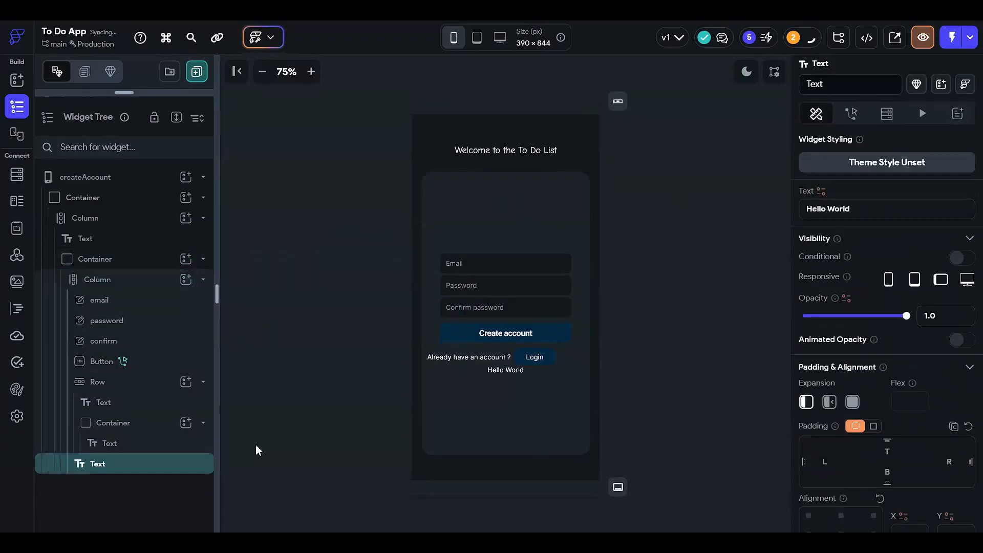
drag(146, 468, 153, 298)
click(468, 219)
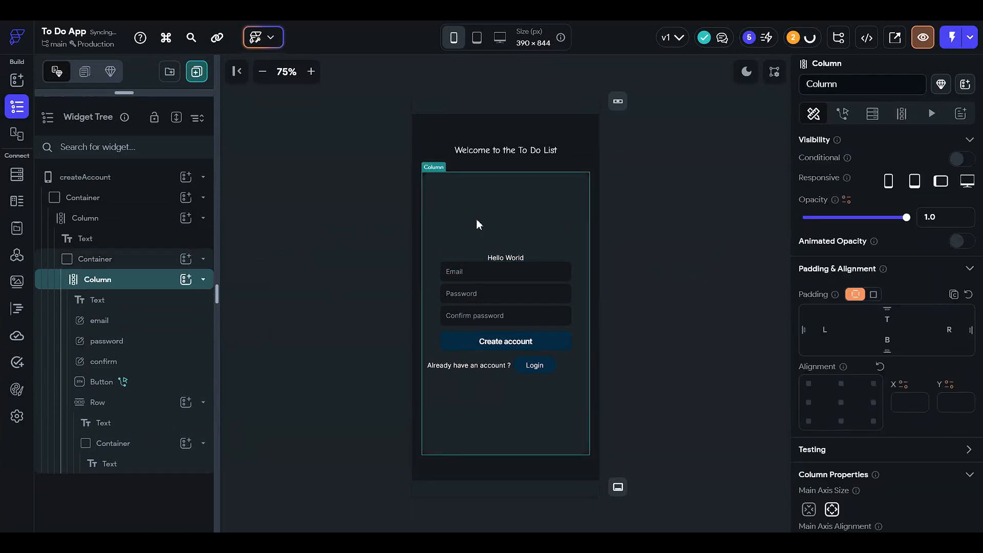
Step: Set the bottom padding of the new text above the email field to 25
click(505, 257)
scroll(892, 377, down, 2)
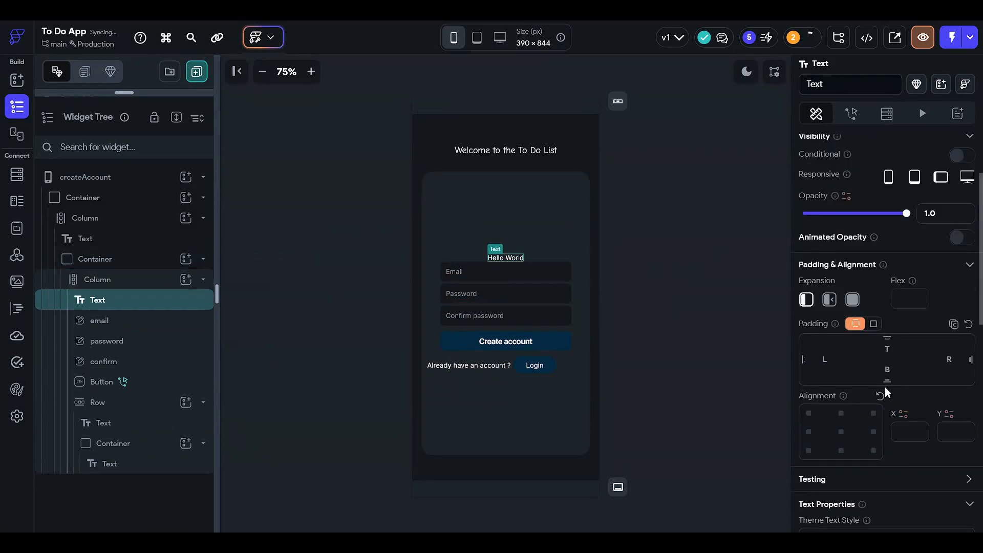
click(893, 369)
text(25)
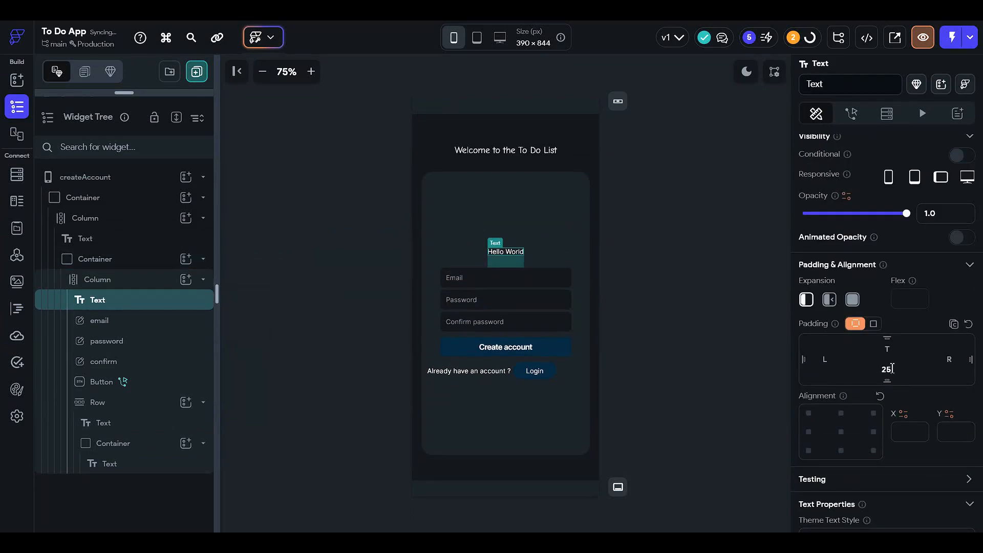
Step: Change the new text's content to "Create Account"
scroll(874, 314, up, 2)
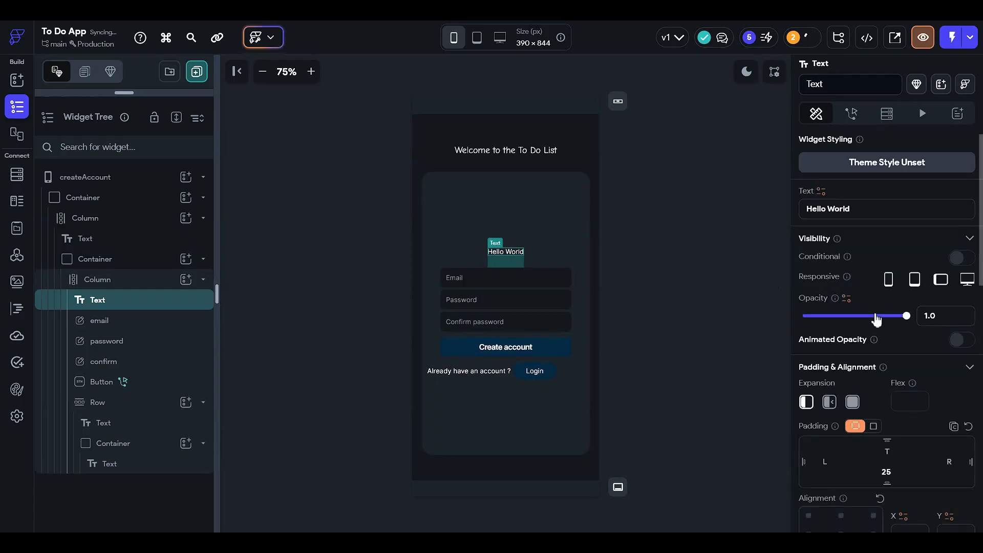
click(874, 214)
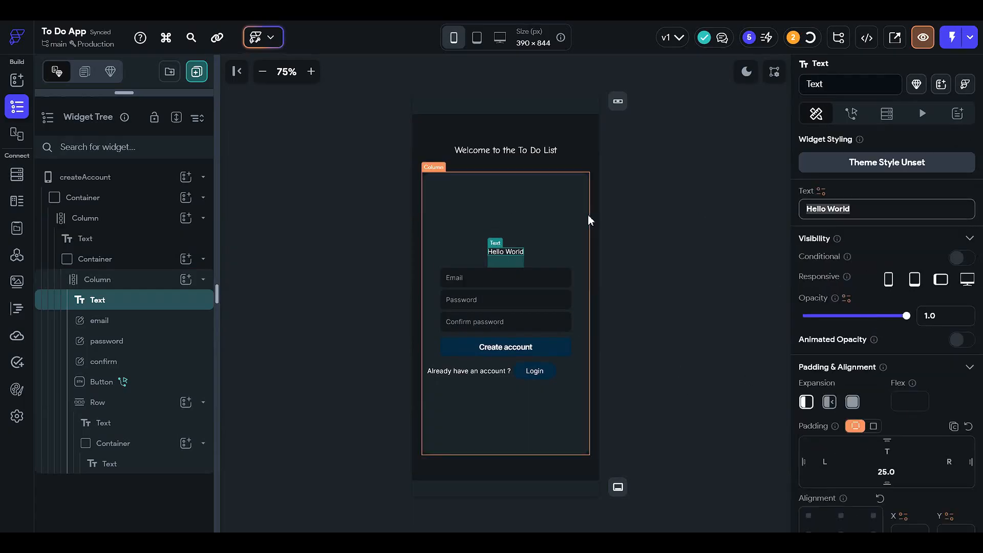
key(ctrl+a)
text(Create A)
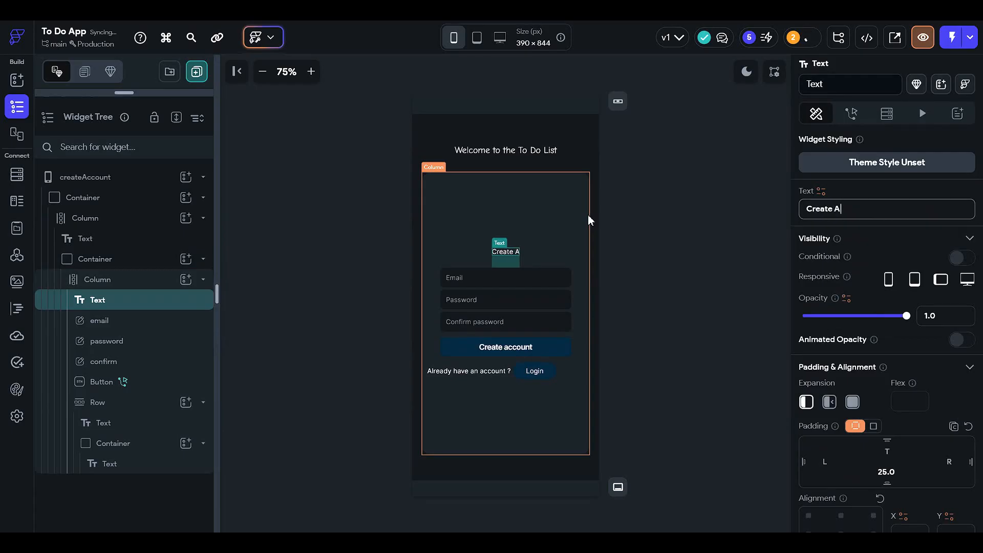
text(ccount)
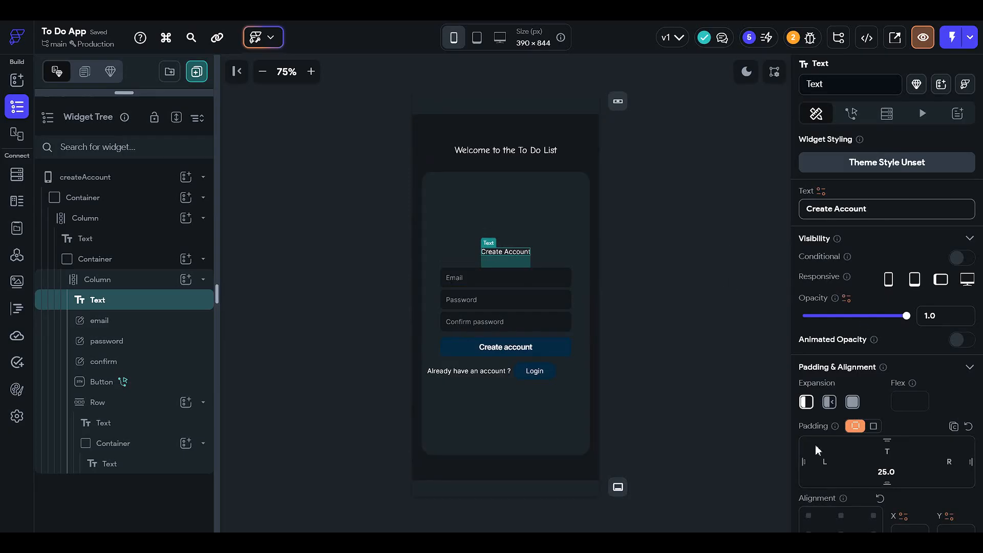
Step: Align the Create Account text to the top left and set its left padding to 50
scroll(838, 465, down, 3)
click(809, 362)
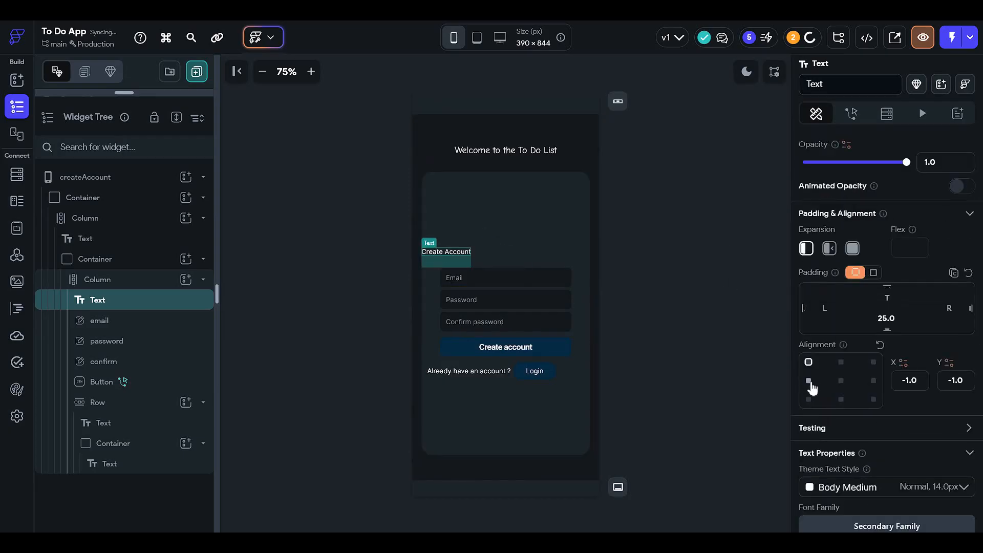
click(837, 313)
text(12)
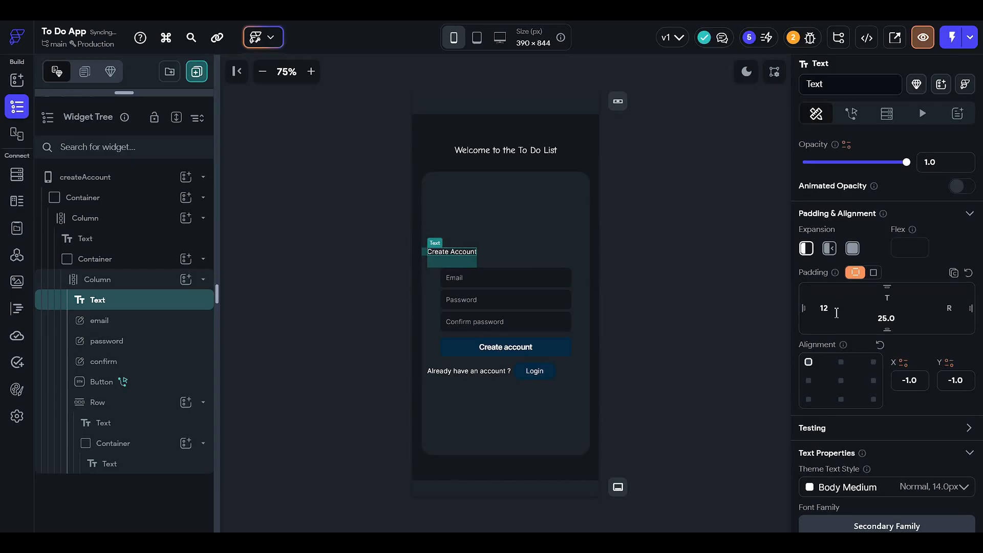
text(24)
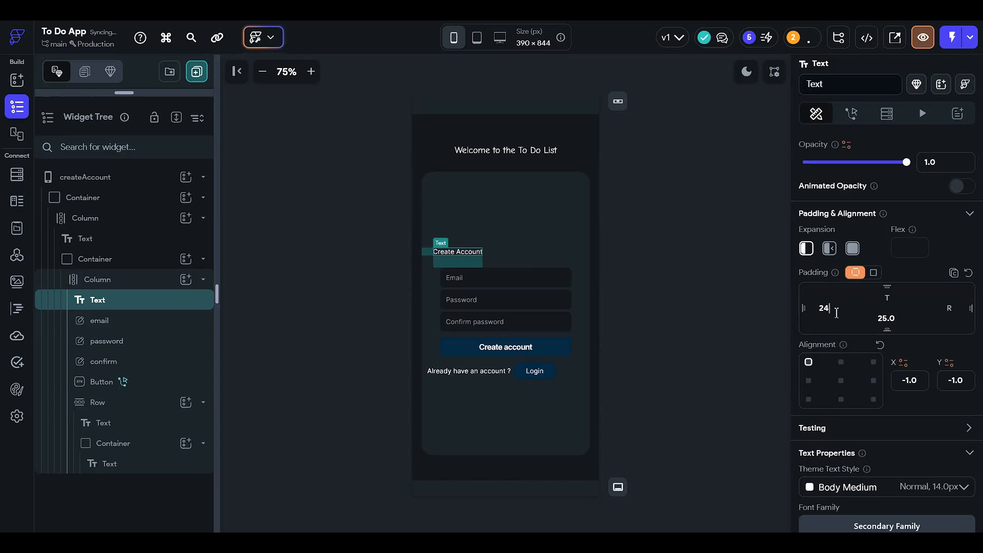
text(32)
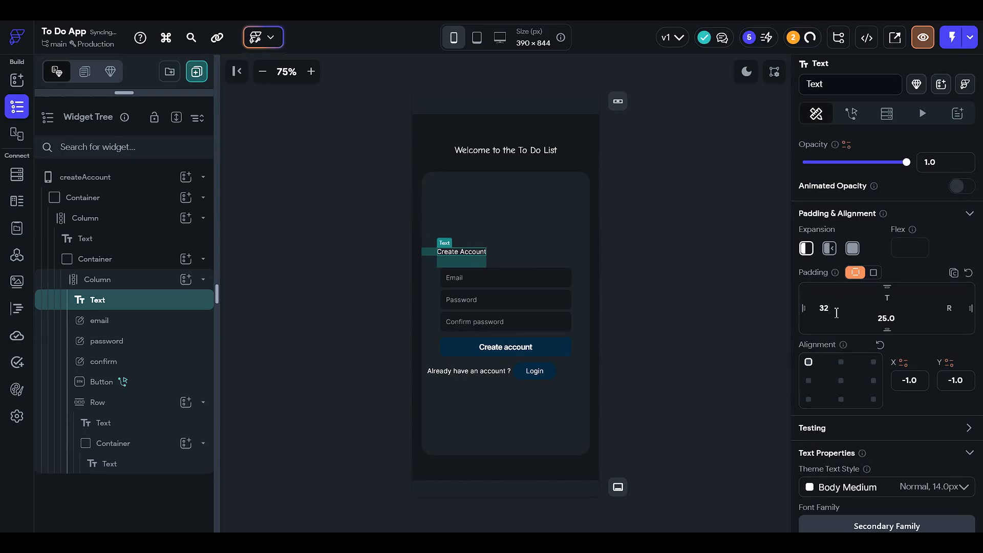
text(50)
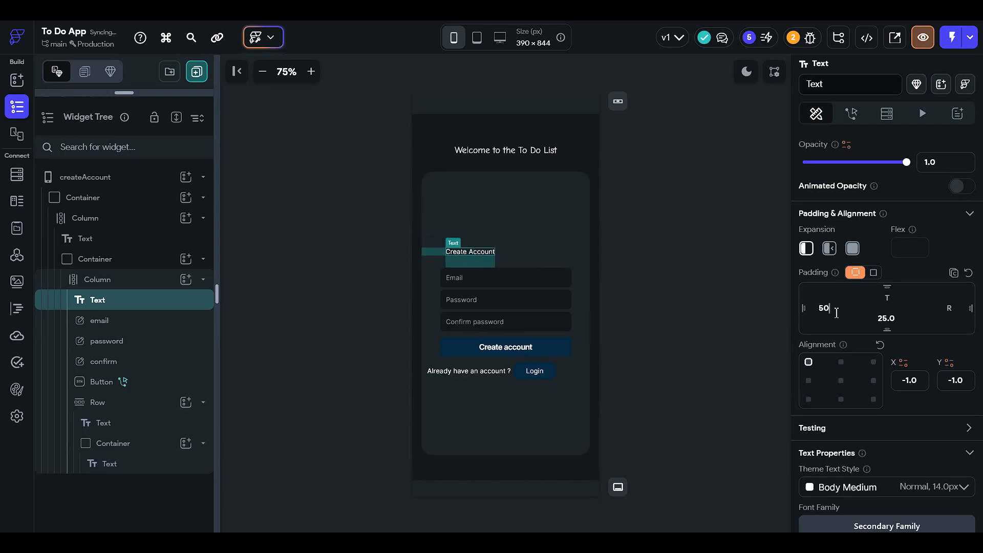
Step: Set the Create Account text's font size to 16
scroll(870, 322, down, 4)
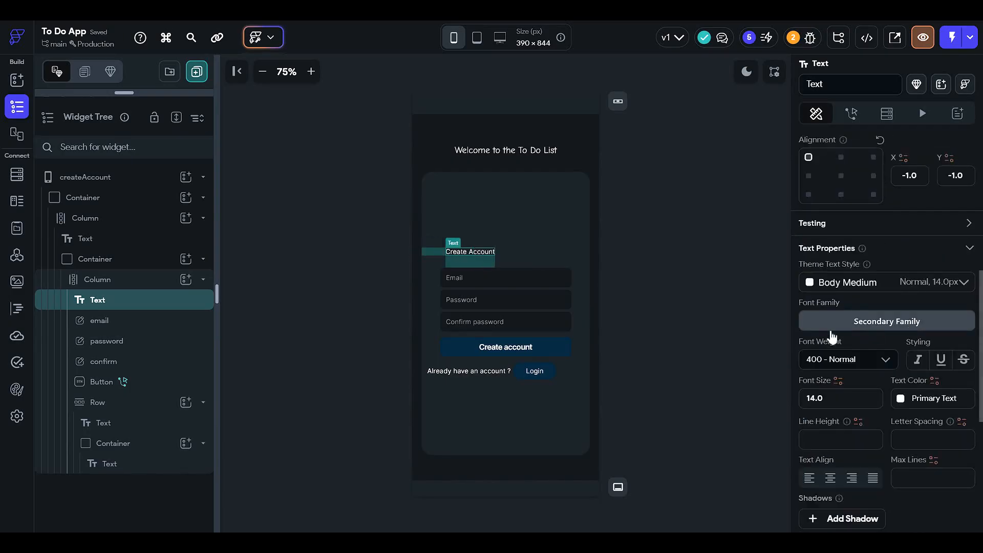
click(848, 398)
text(16)
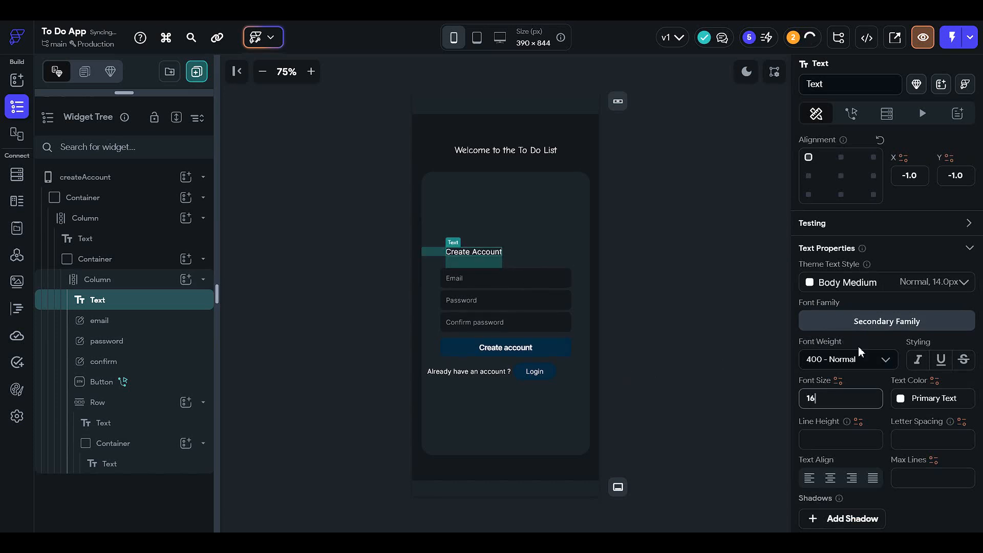
Step: Change the Create Account text's font family to Comic Neue
scroll(858, 346, down, 2)
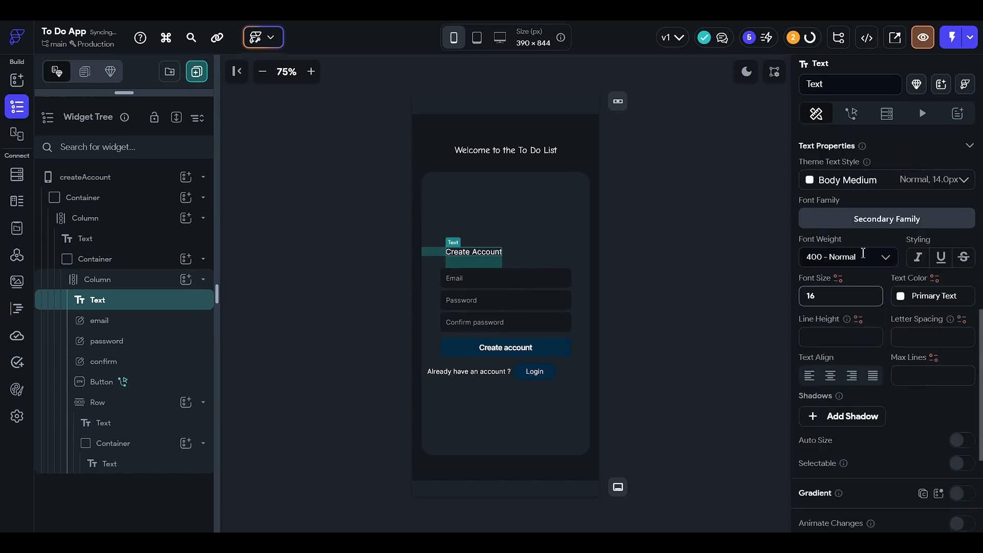
click(865, 220)
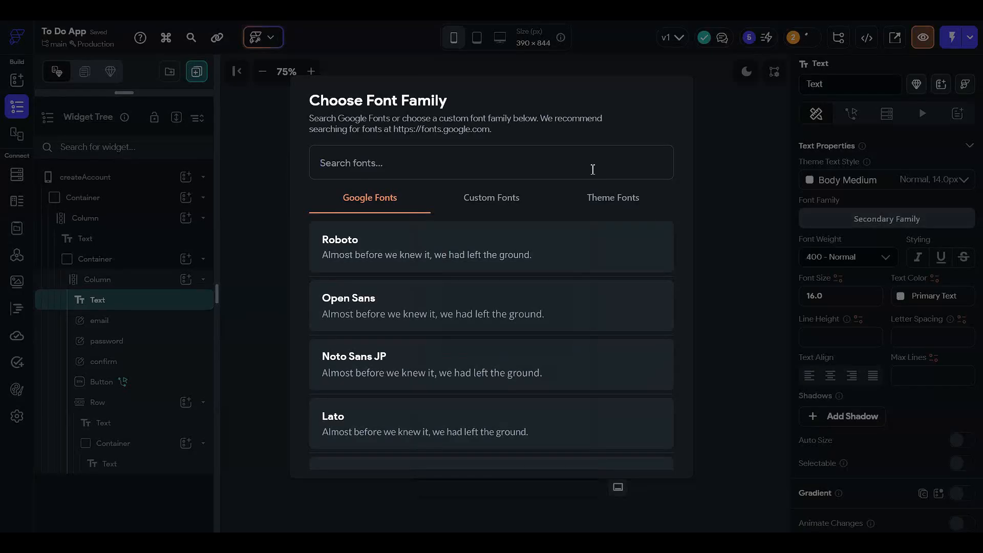
text(comic)
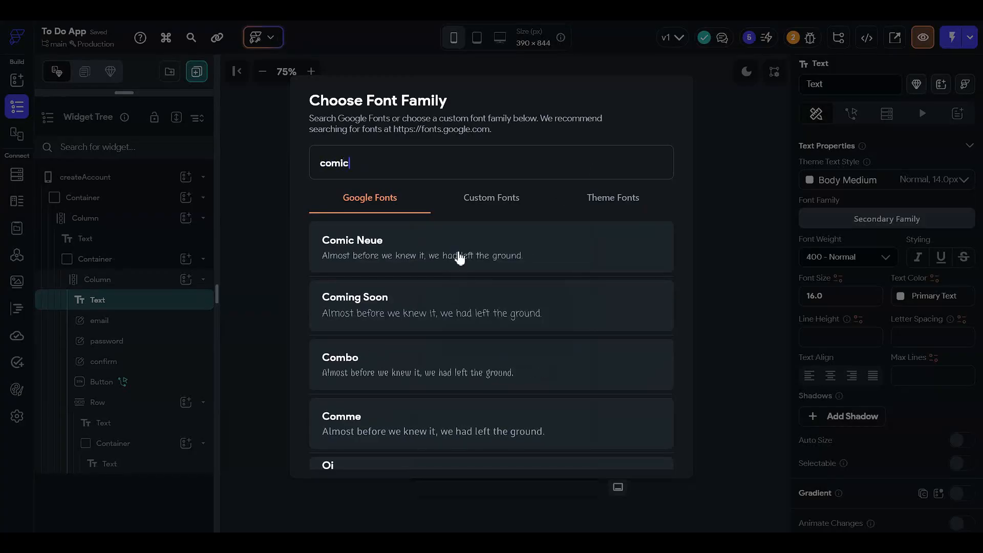
click(457, 264)
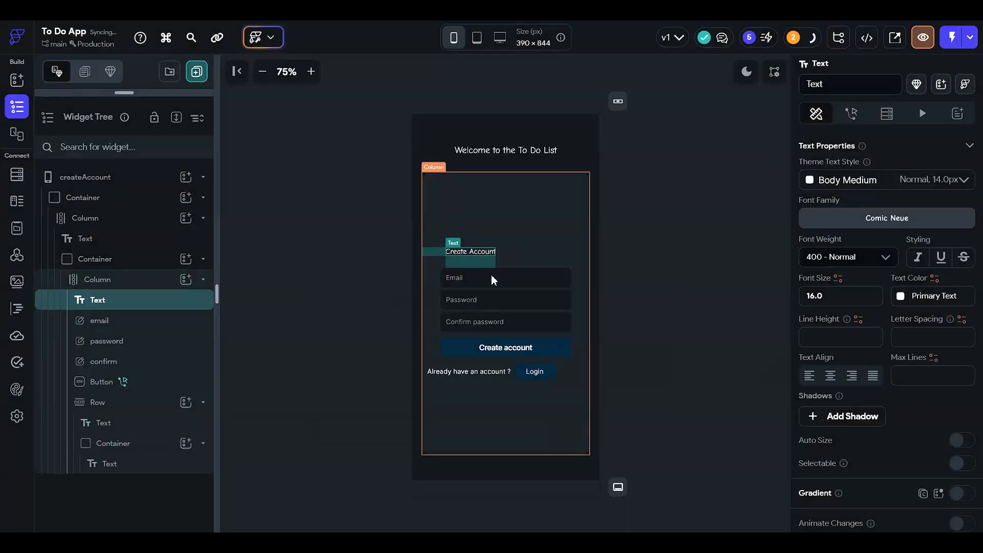
click(630, 270)
Step: Increase the Create Account text's font size to 20
click(486, 257)
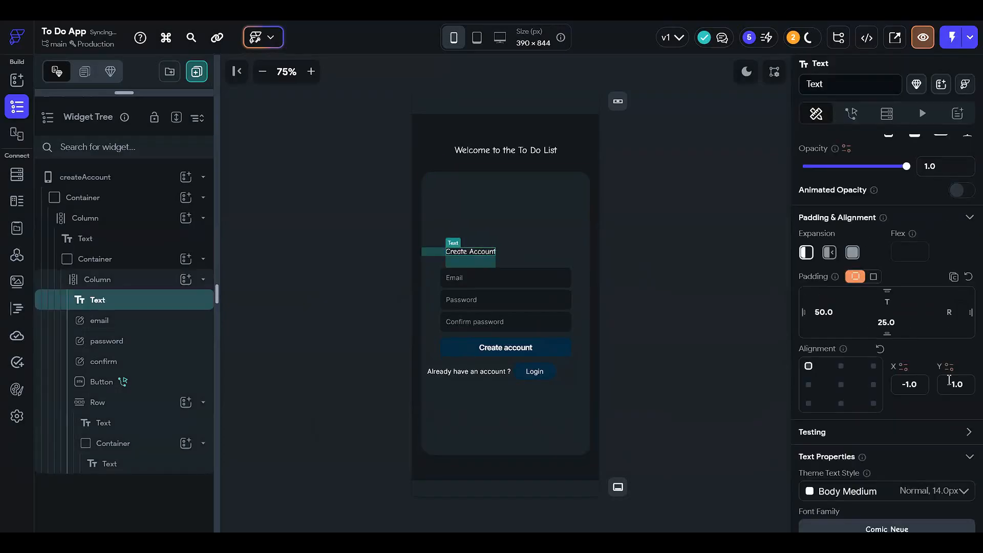
scroll(830, 303, down, 6)
click(831, 304)
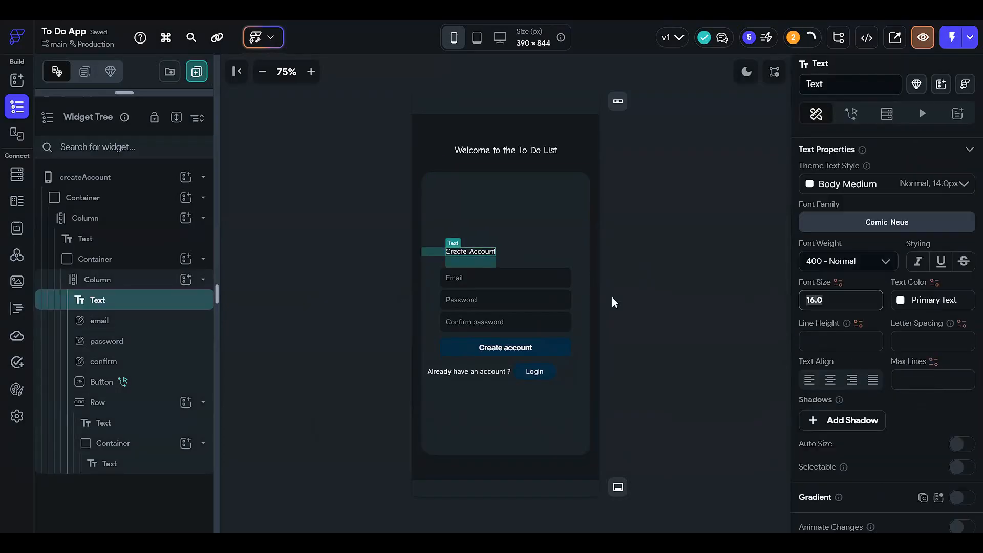
text(20)
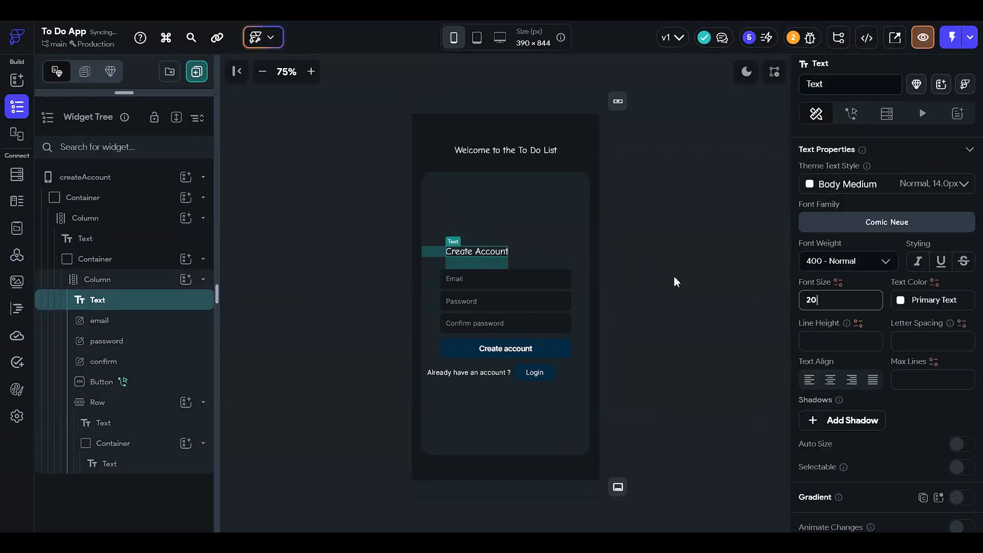
click(674, 279)
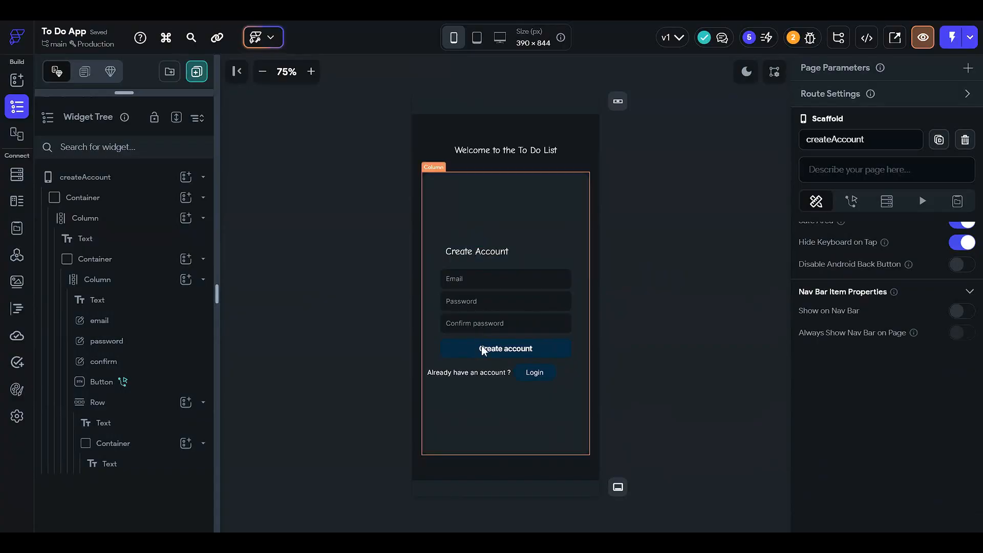
Step: Examine the Create account button's padding, text and default style properties
click(498, 341)
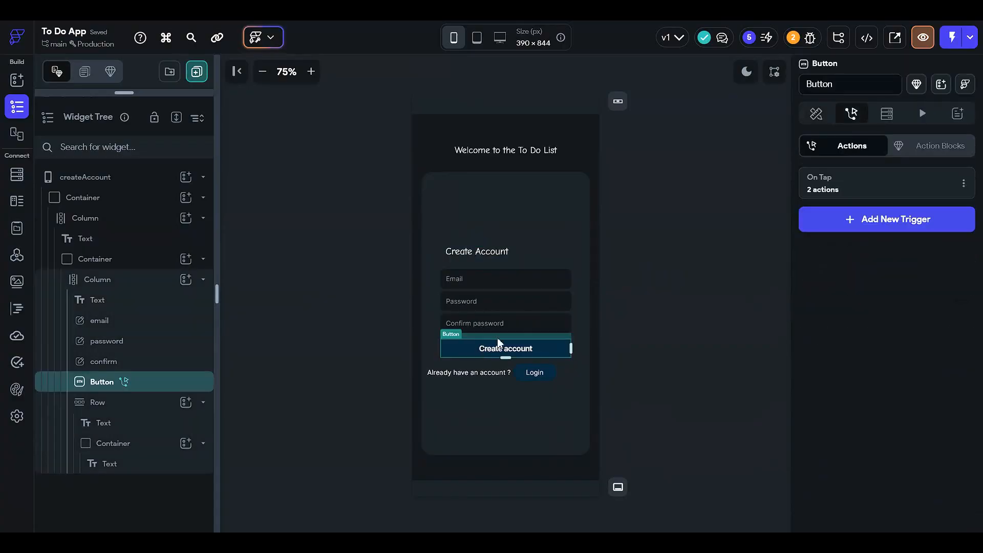
click(816, 115)
scroll(841, 314, down, 9)
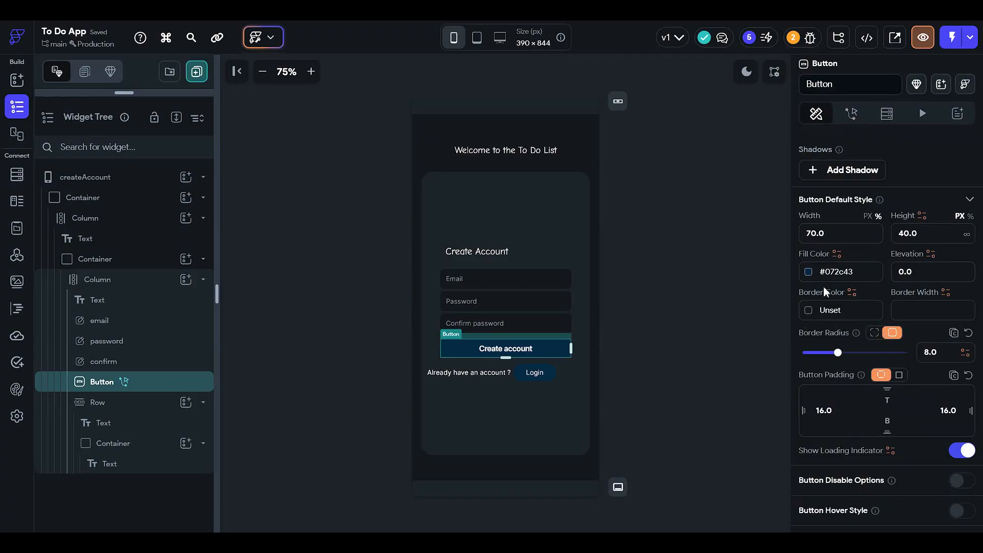
scroll(823, 287, up, 7)
scroll(878, 348, up, 2)
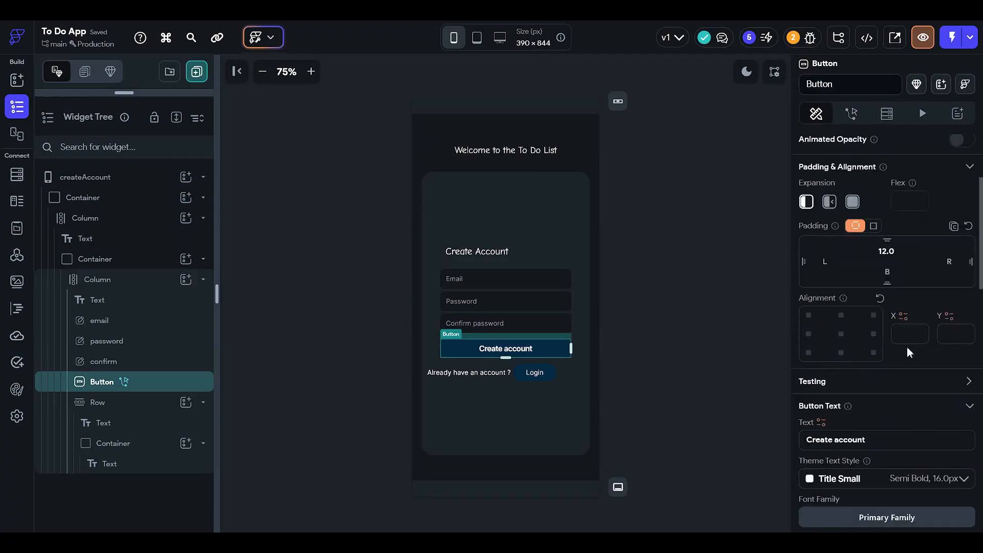
scroll(851, 340, down, 9)
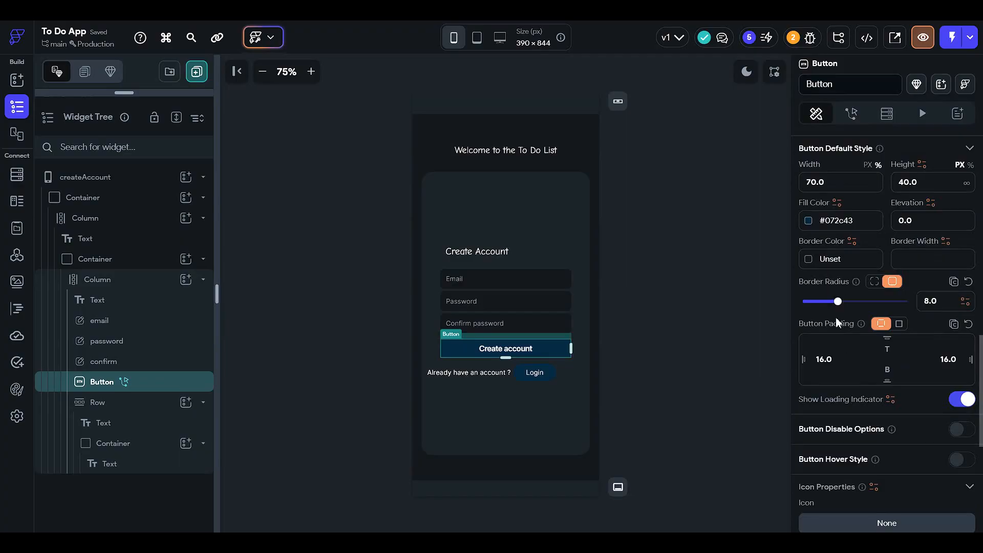
scroll(837, 320, down, 3)
scroll(866, 312, up, 10)
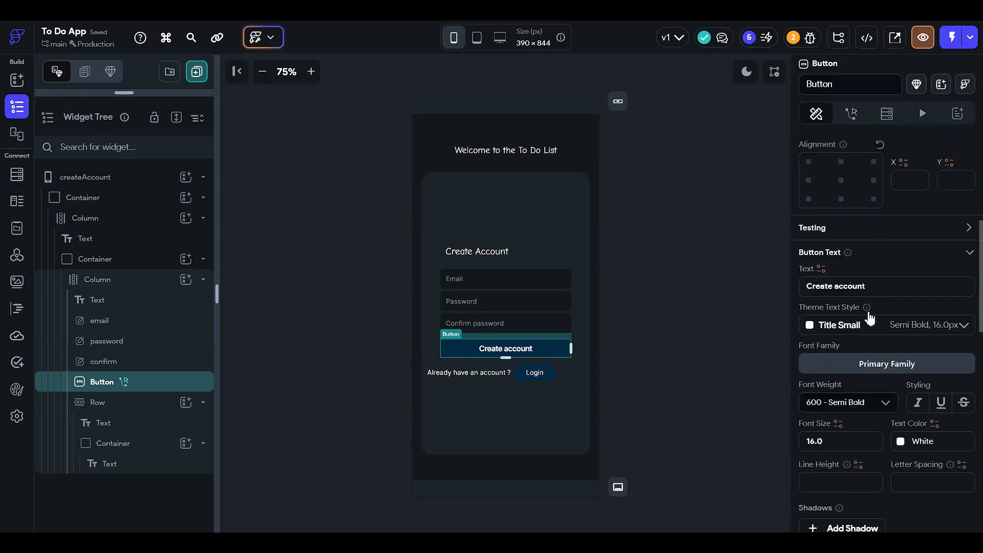
scroll(869, 319, up, 6)
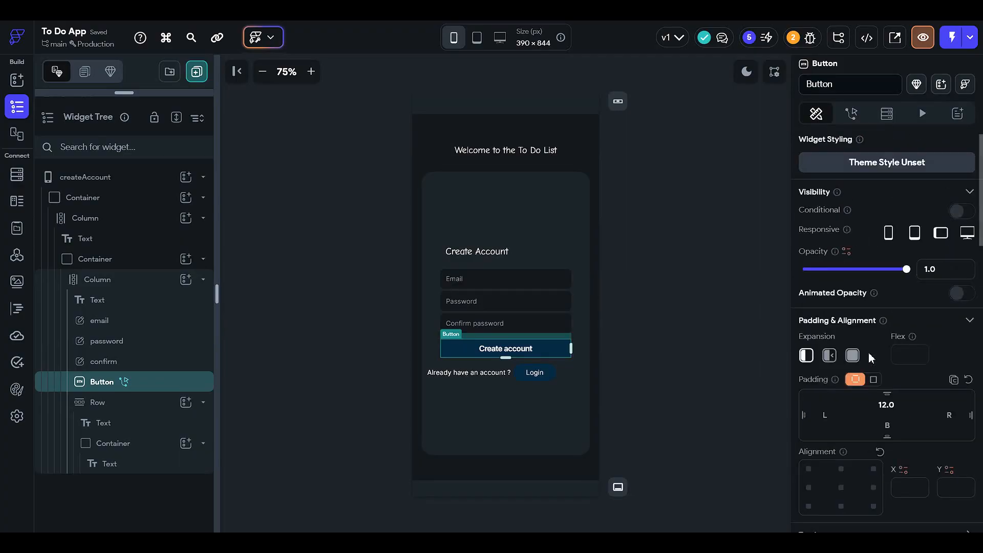
scroll(862, 340, down, 1)
Step: Set the Create account button's fill color to the Secondary Background theme color at 75% opacity
click(675, 338)
click(562, 347)
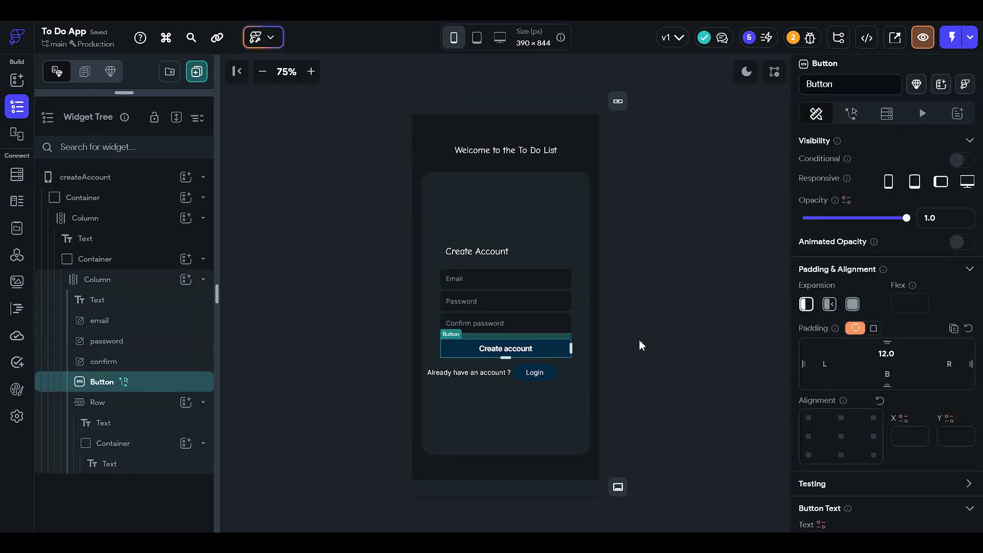
scroll(858, 353, down, 8)
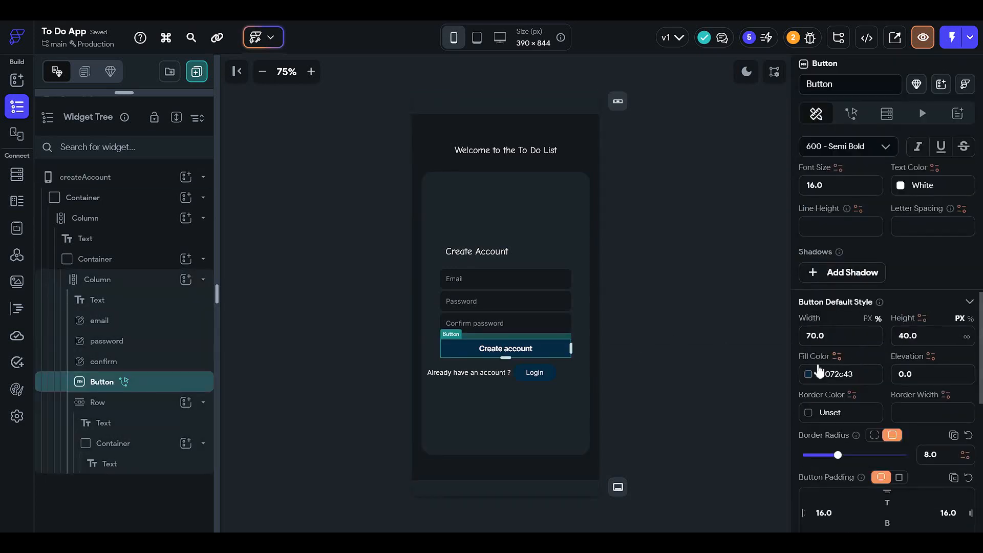
click(819, 372)
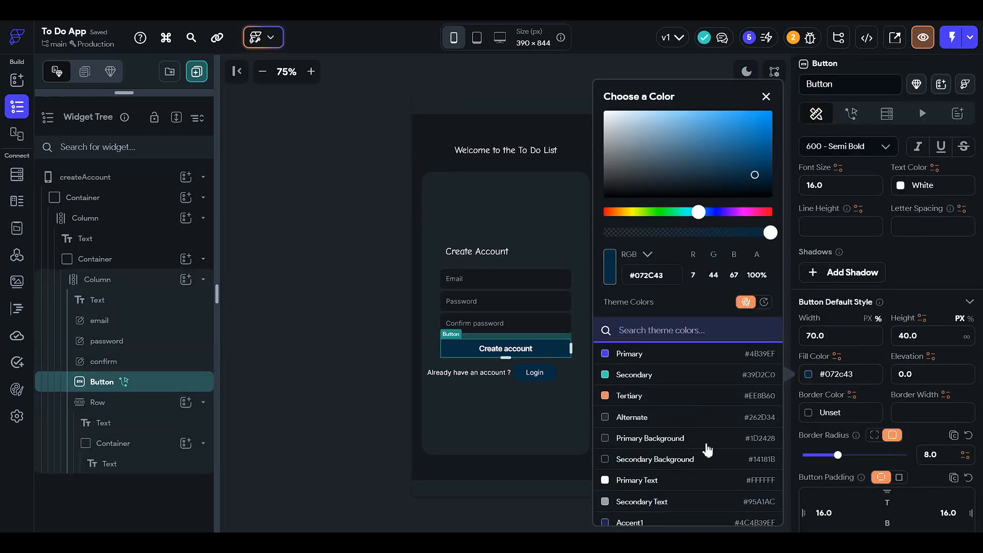
click(706, 459)
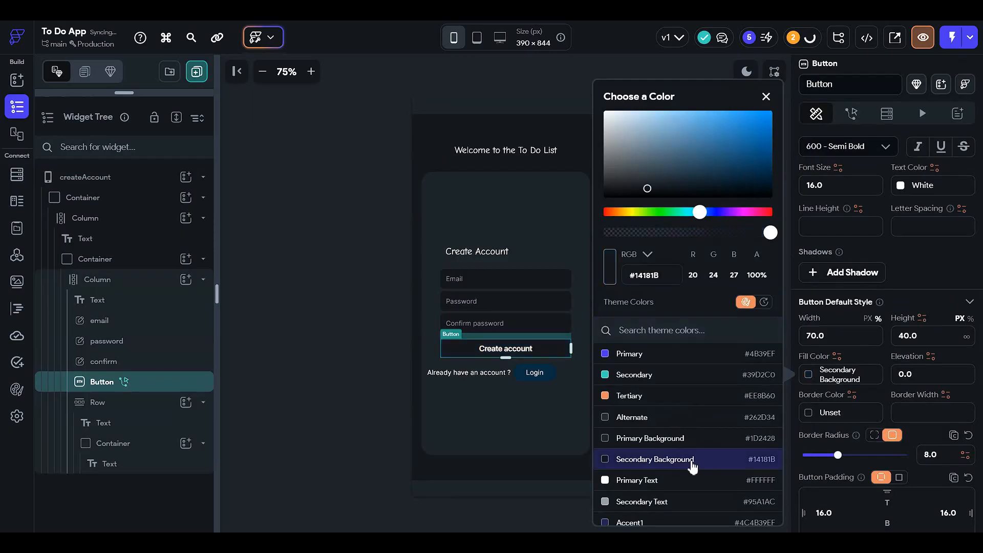
click(707, 233)
click(730, 233)
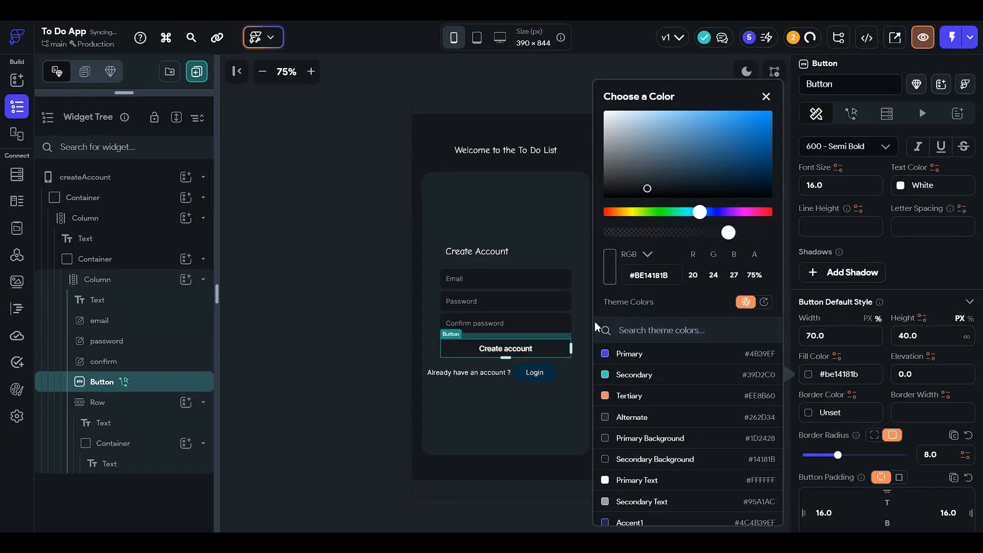
click(923, 343)
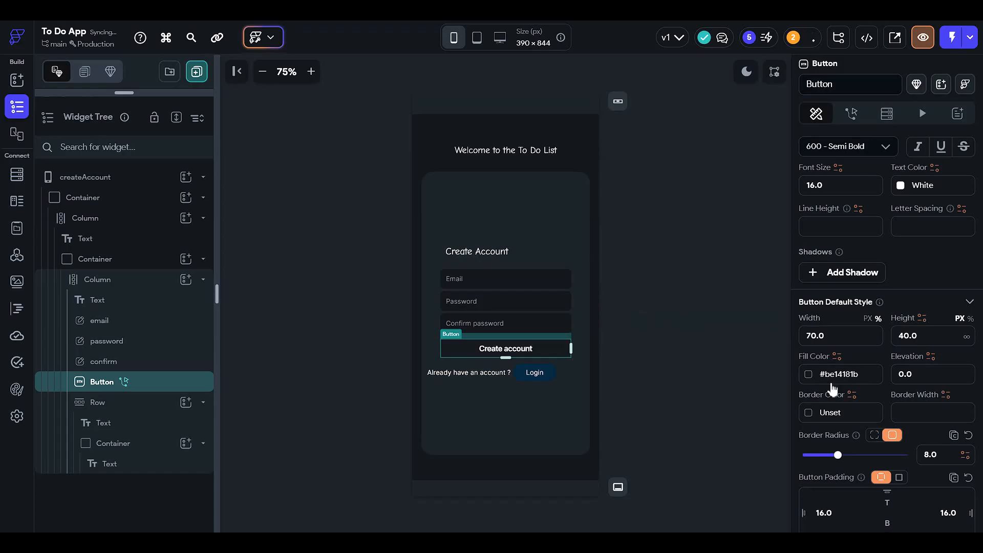
Step: Set the Create account button's border color to the Secondary Background theme color
click(811, 416)
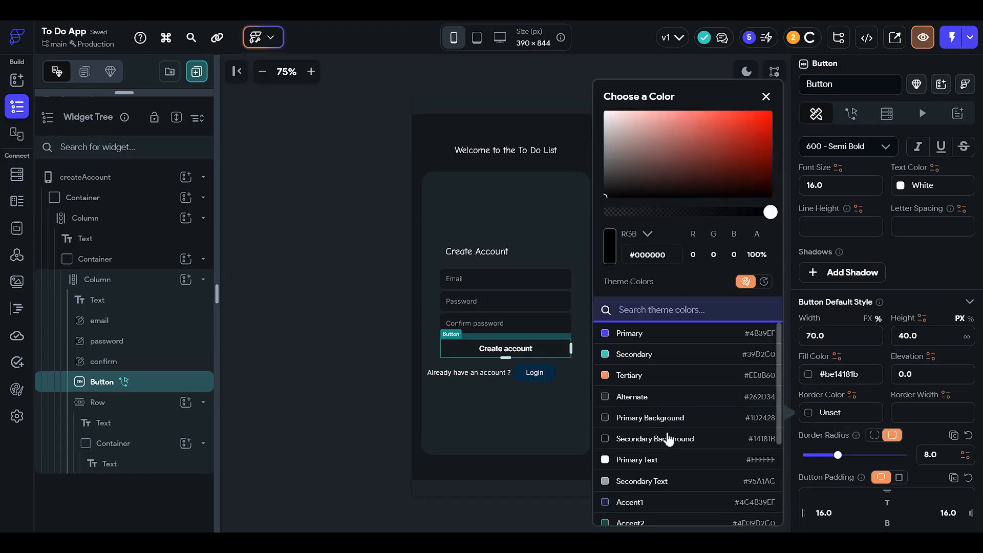
click(707, 438)
click(340, 377)
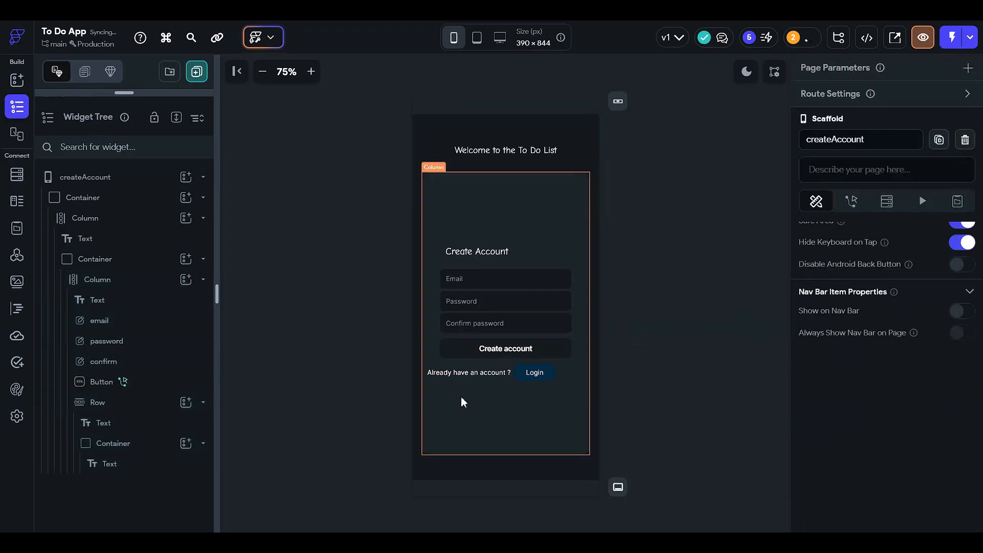
Step: Reduce the Create account button's fill color opacity to 56%
click(552, 349)
scroll(816, 367, down, 9)
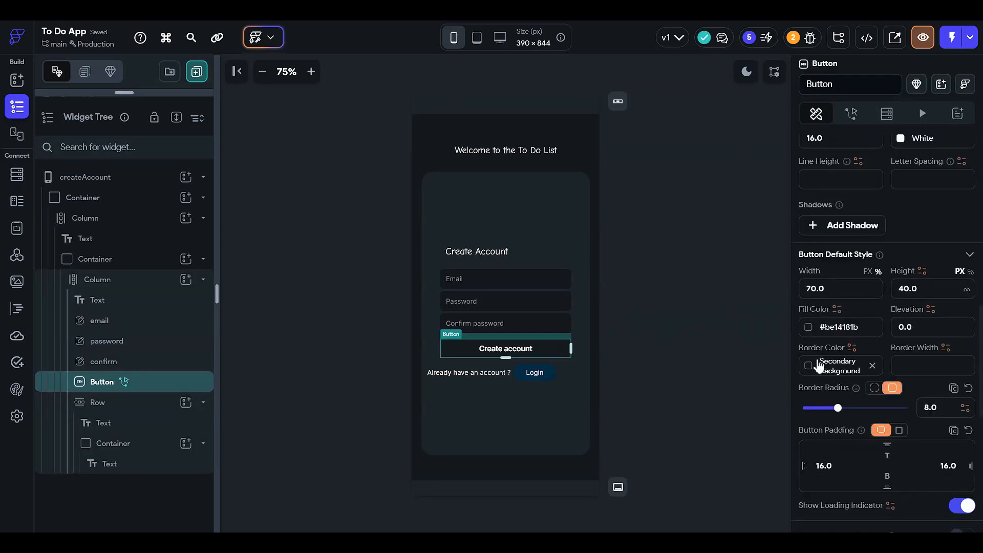
click(809, 328)
click(699, 233)
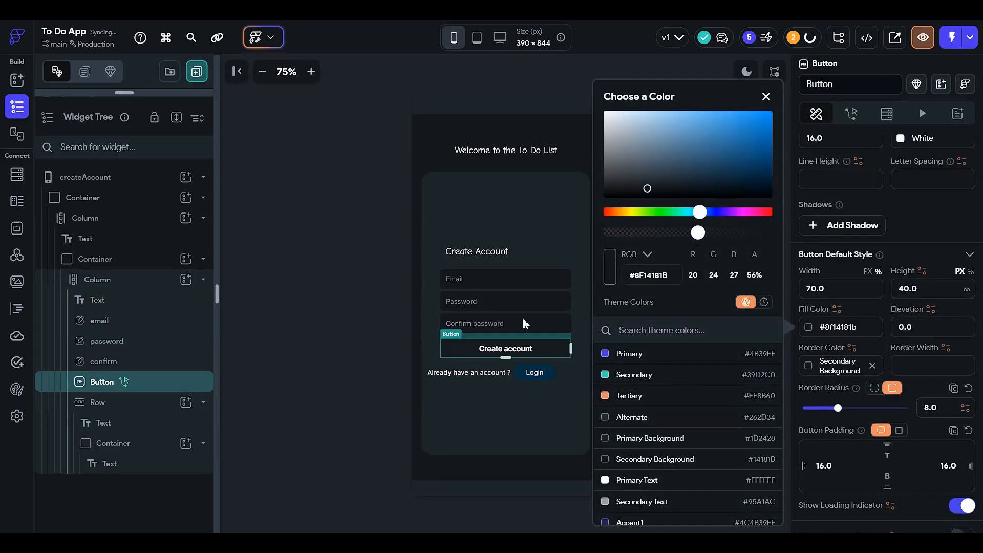
click(323, 351)
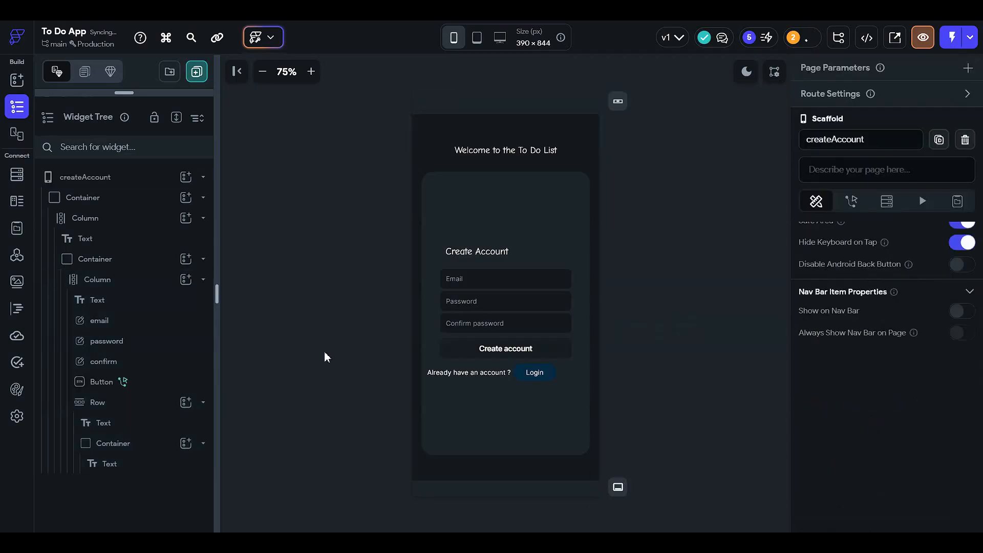
Step: Lower the opacity of the Create account button's fill color slightly further, to just under half
click(491, 349)
scroll(840, 359, down, 3)
scroll(830, 409, down, 6)
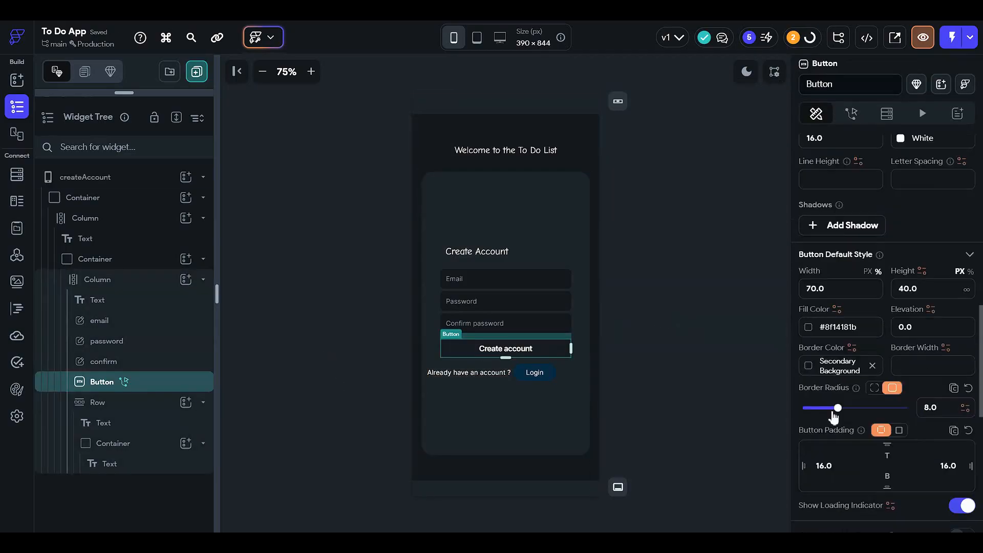
click(809, 327)
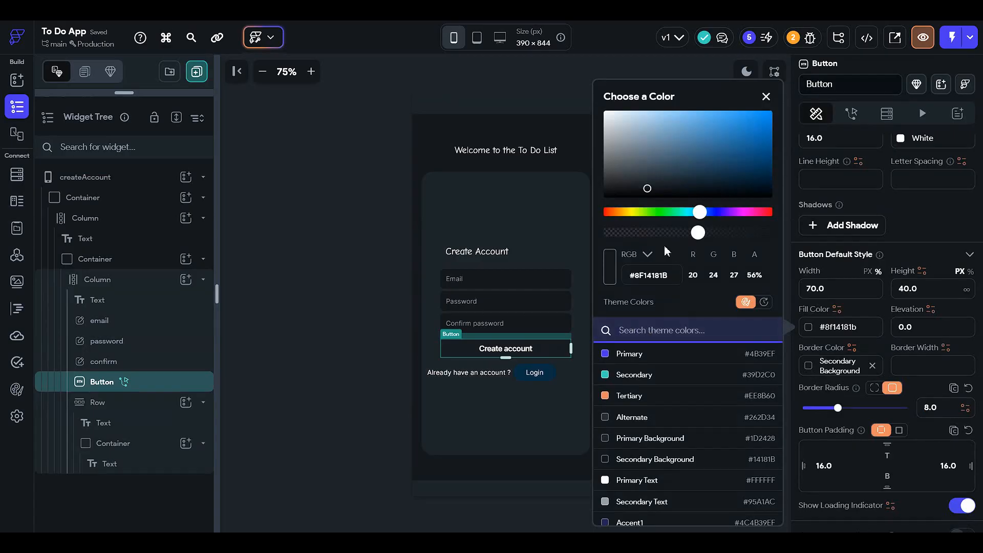
click(683, 233)
click(347, 343)
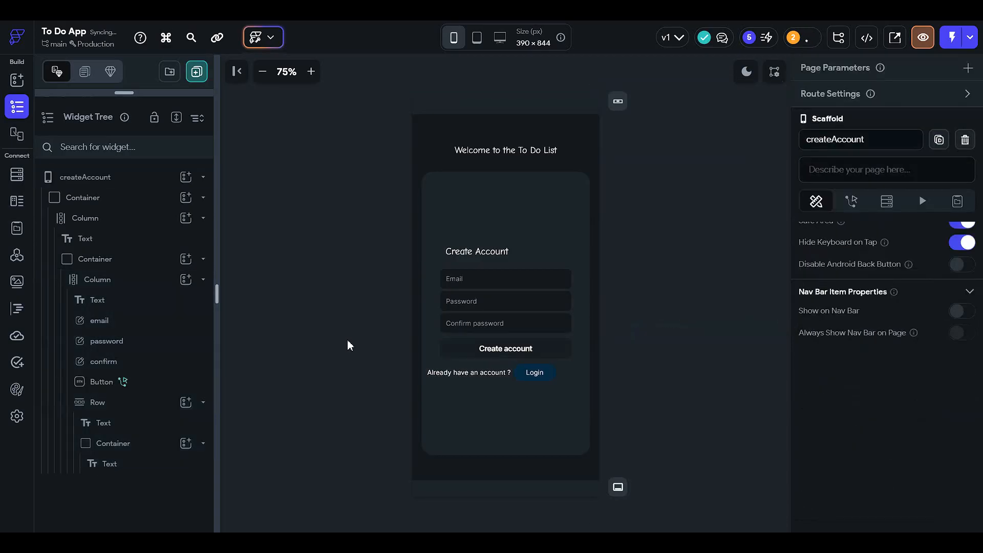
Step: Fill the Login container with the Secondary Background theme color at 48% opacity
click(547, 375)
scroll(859, 410, down, 4)
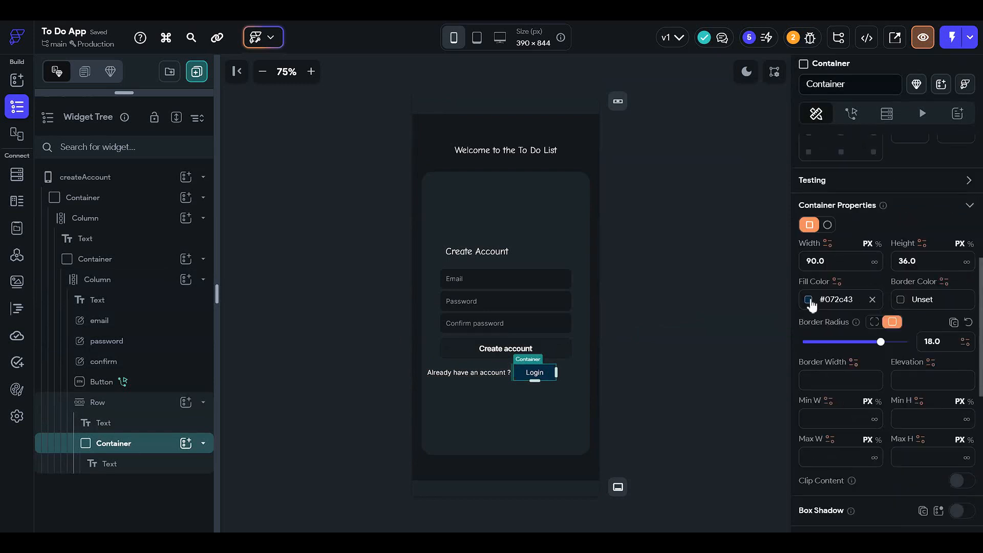
click(809, 299)
scroll(717, 389, down, 2)
click(678, 357)
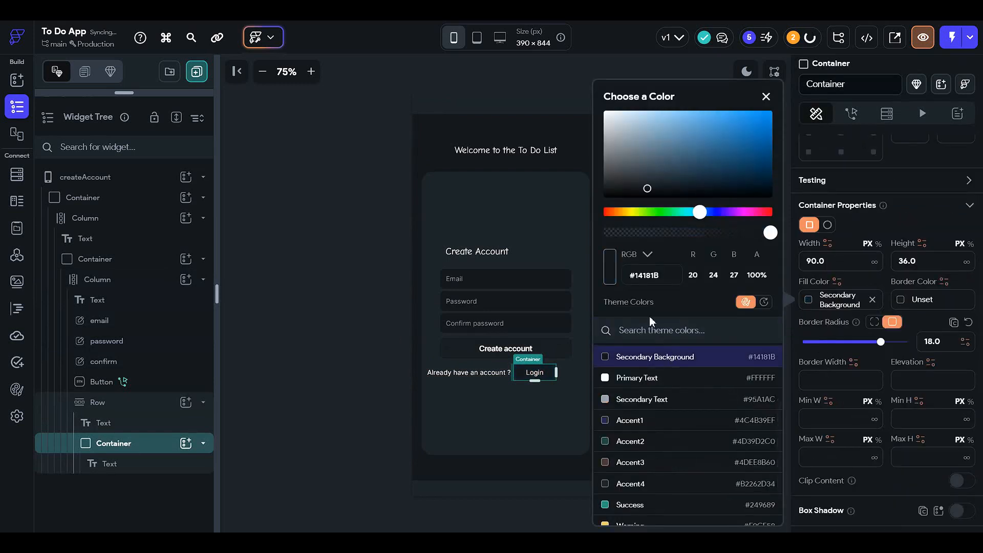
click(685, 230)
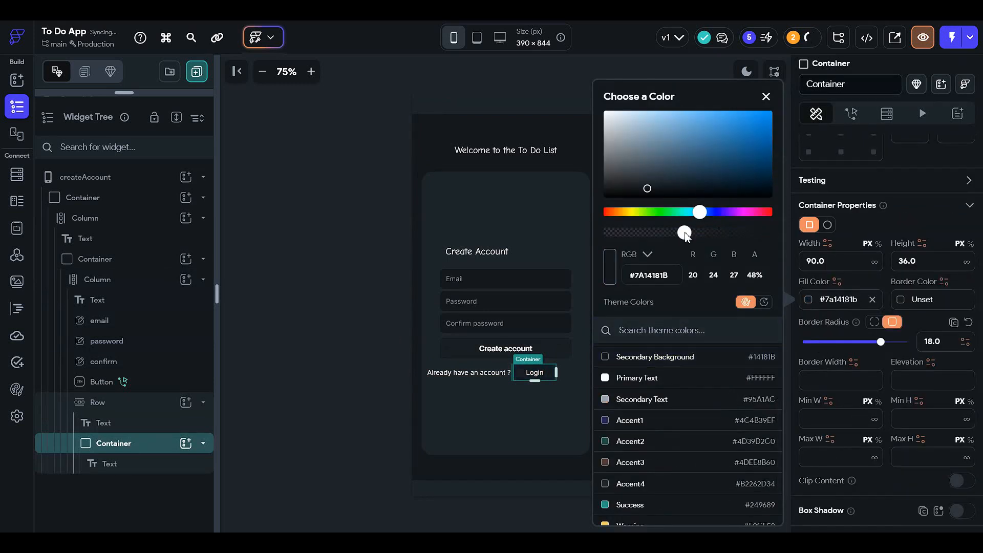
click(884, 333)
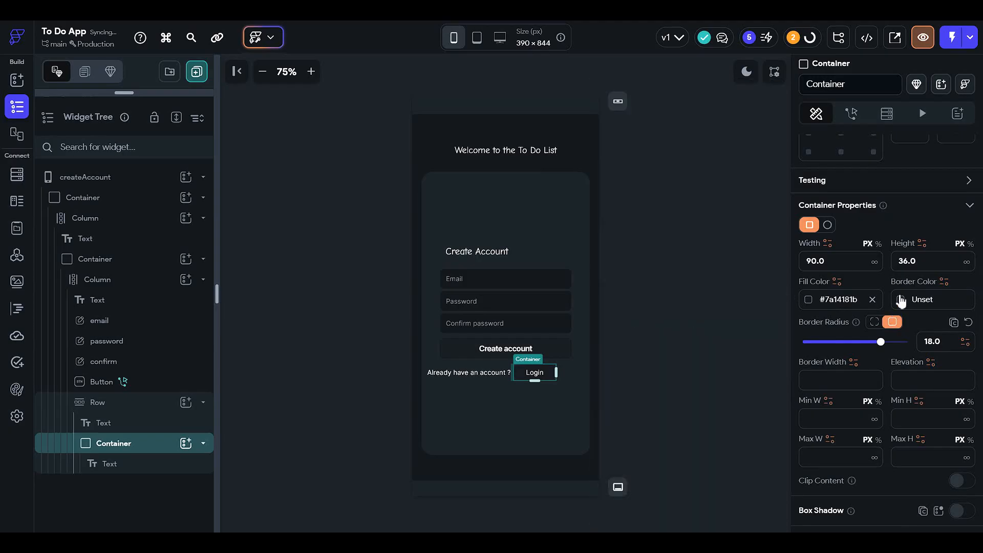
Step: Set the Login container's border color to the Secondary Background theme color
click(902, 302)
click(747, 459)
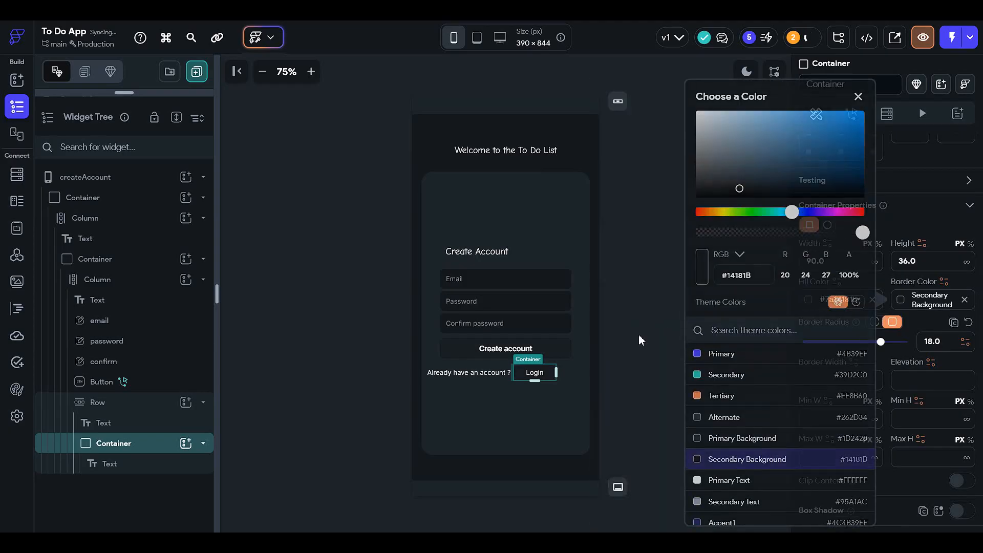
click(639, 340)
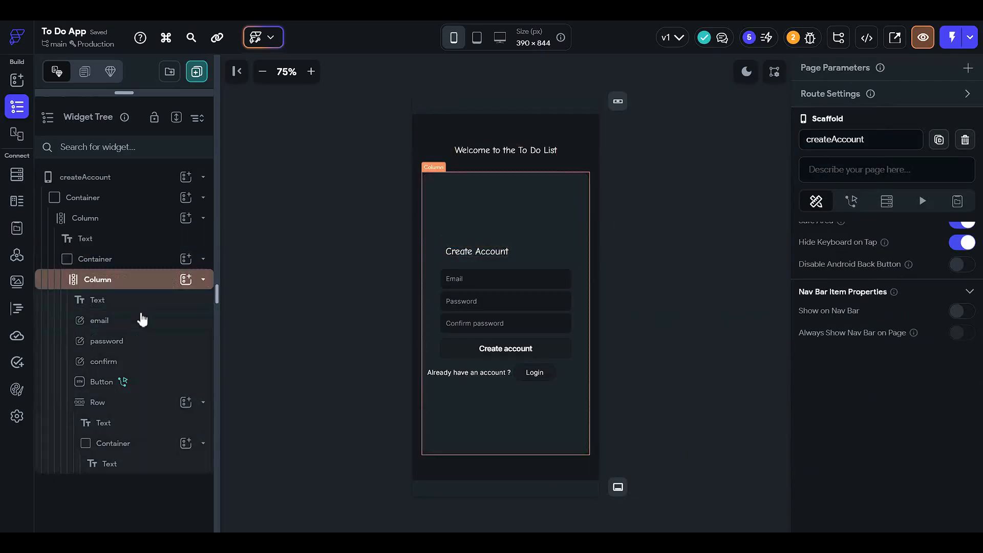
Step: Change the createAccount page's background color to the Secondary Background theme color
click(127, 179)
scroll(871, 385, up, 3)
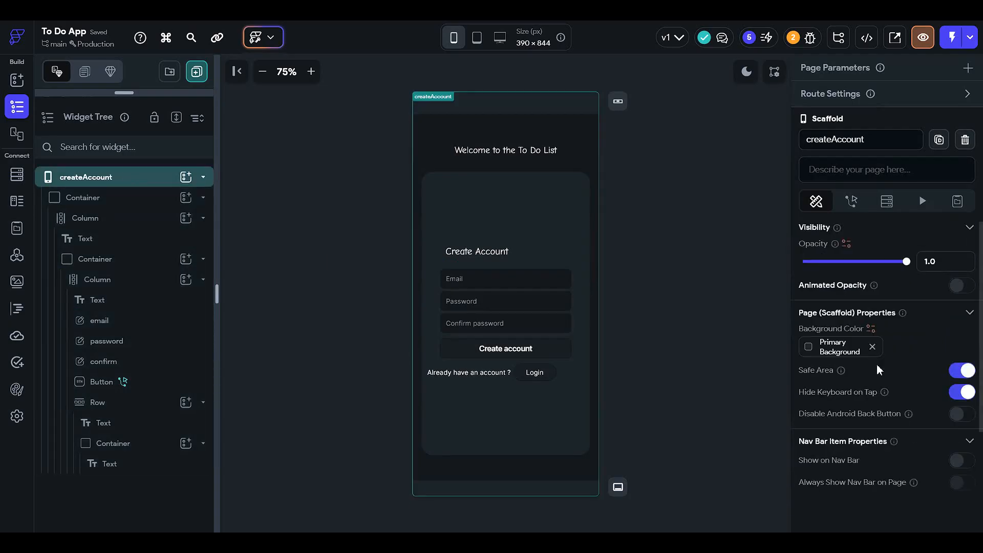
click(813, 349)
click(696, 463)
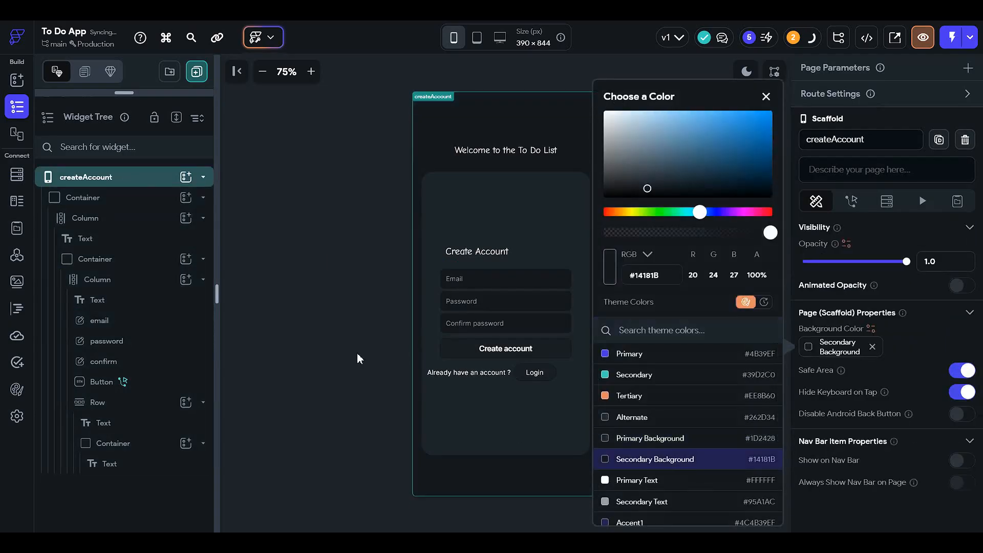
click(359, 341)
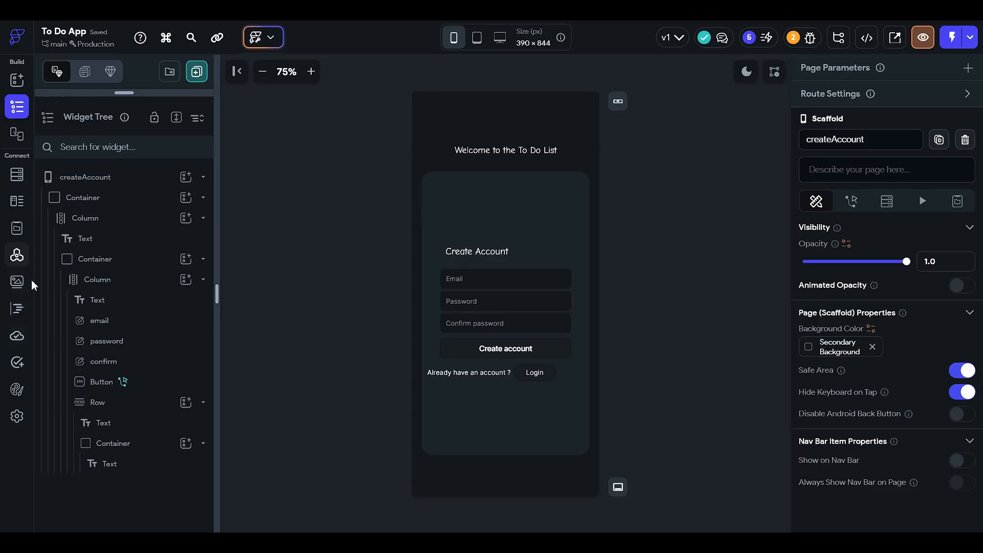
Step: Set the app's entry page to createAccount in the app details and return to the page's widget tree
click(17, 254)
click(17, 418)
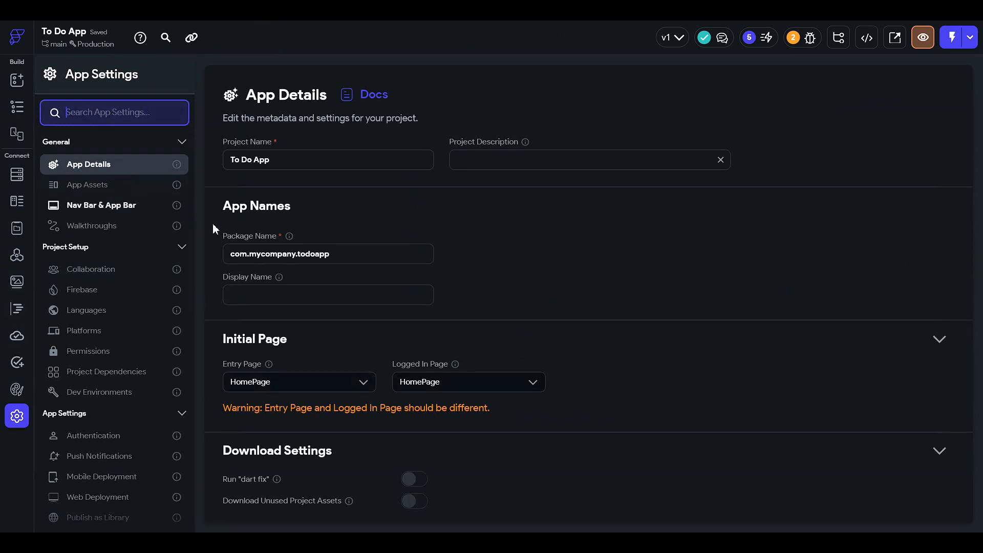
click(332, 389)
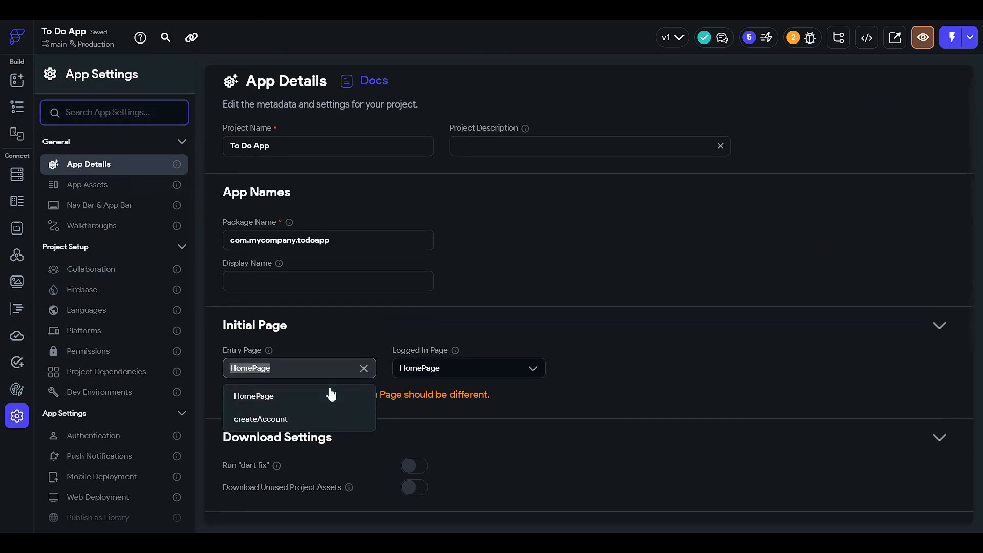
click(314, 418)
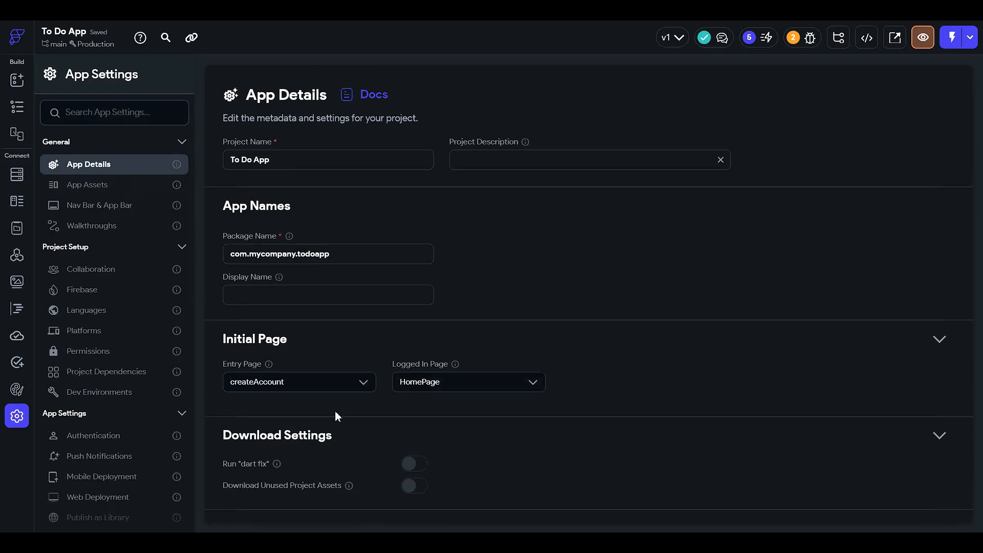
click(16, 108)
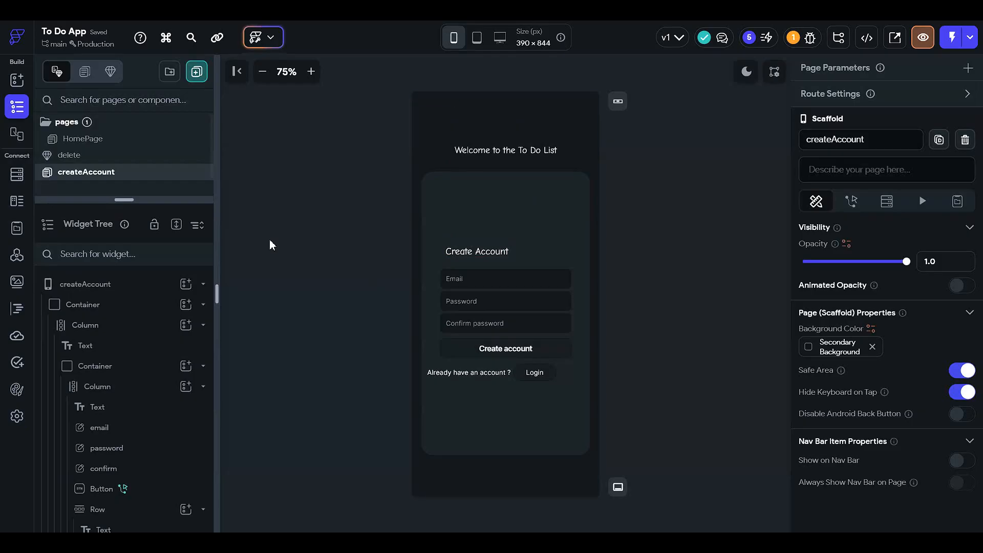